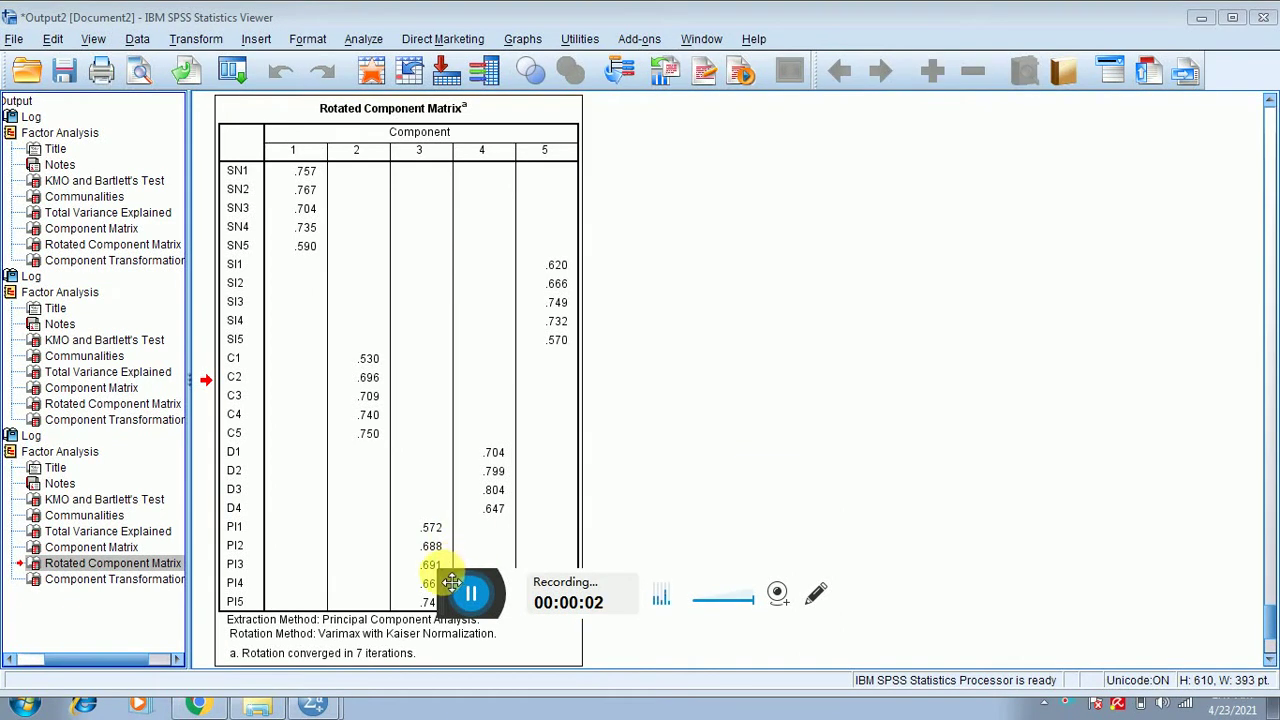
Step: Copy the Rotated Component Matrix table from the factor analysis output
{"action": "left_click_drag", "start_coordinate": [447, 582], "coordinate": [453, 660]}
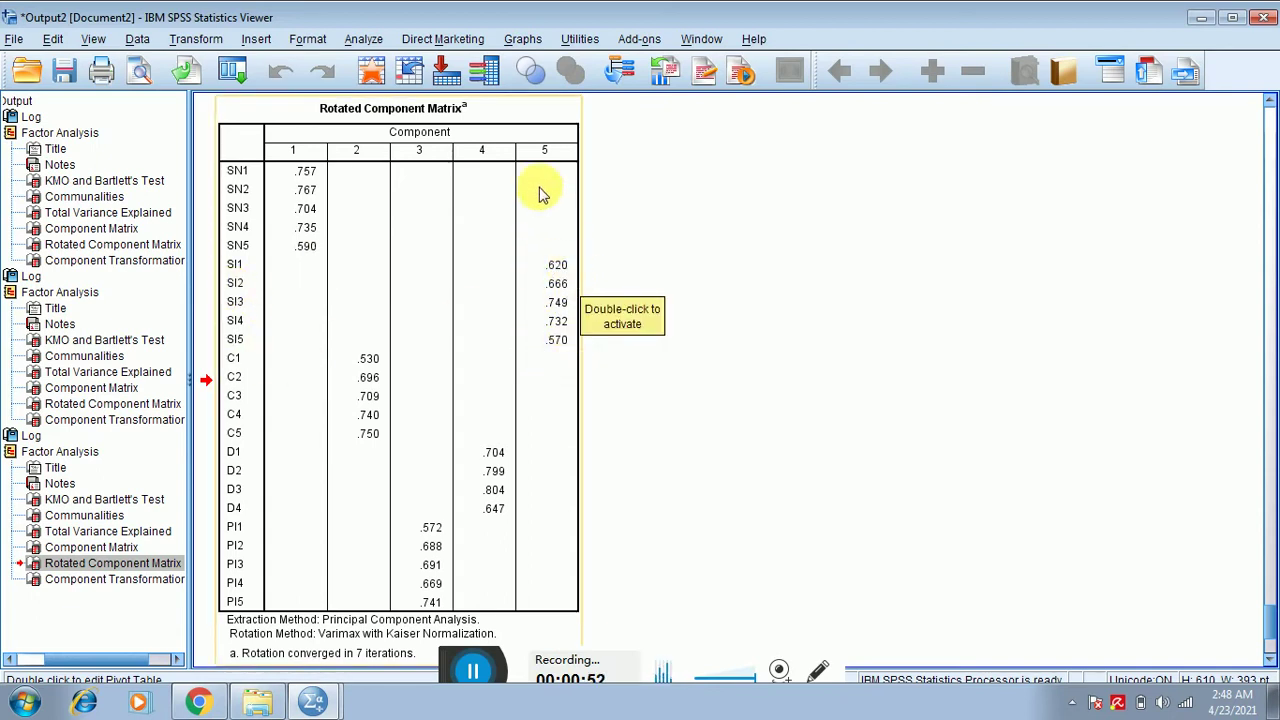
{"action": "right_click", "coordinate": [491, 347]}
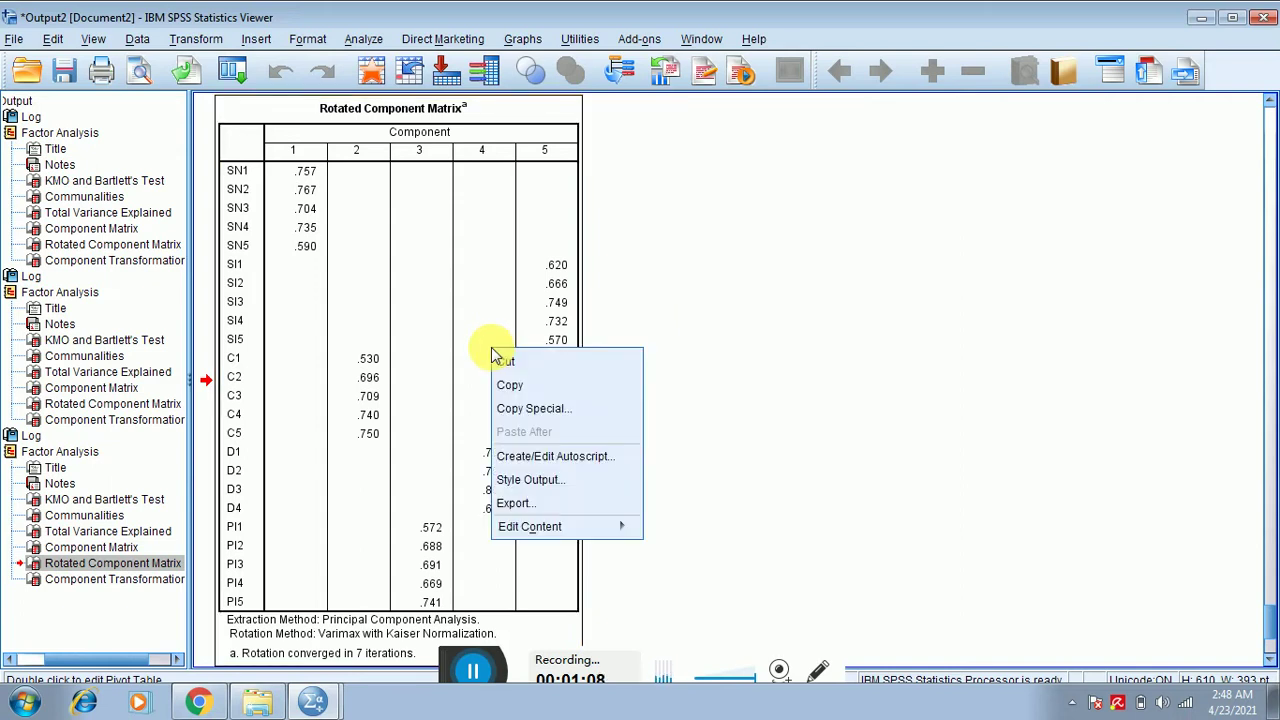
{"action": "left_click", "coordinate": [505, 387]}
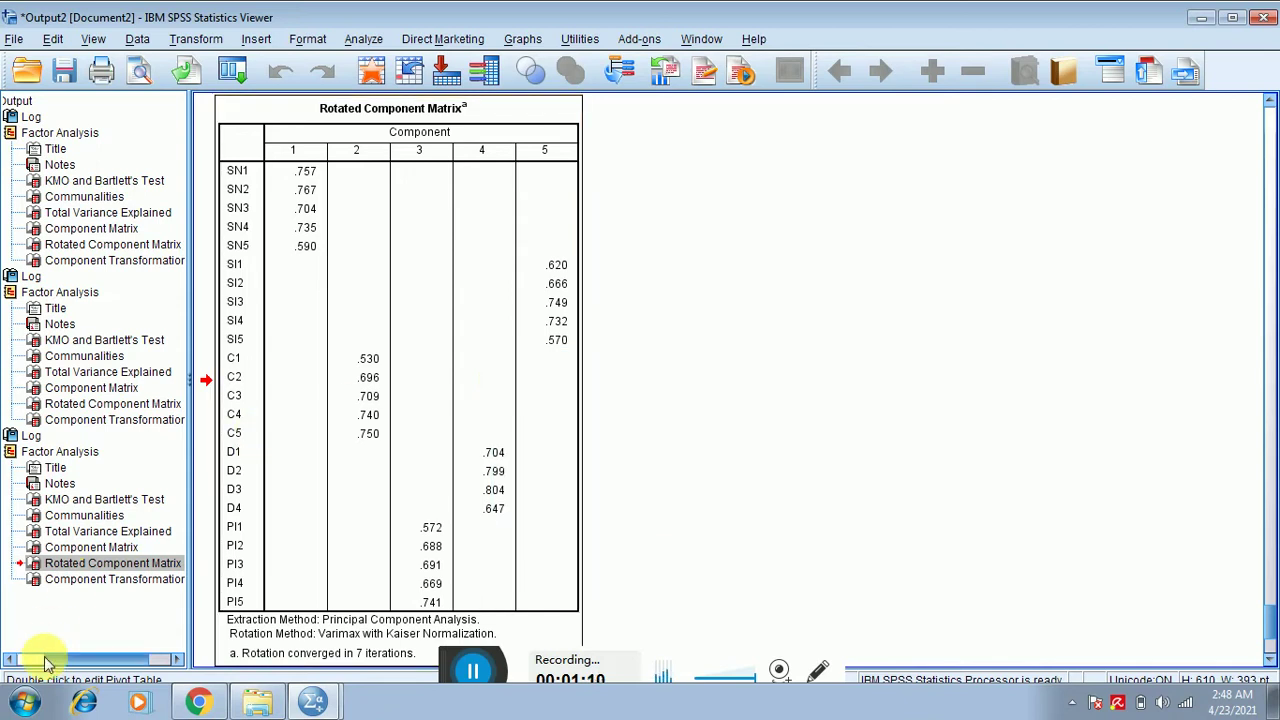
Step: Open a blank Microsoft Excel 2010 workbook and paste the copied matrix starting at cell B2
{"action": "left_click", "coordinate": [27, 700]}
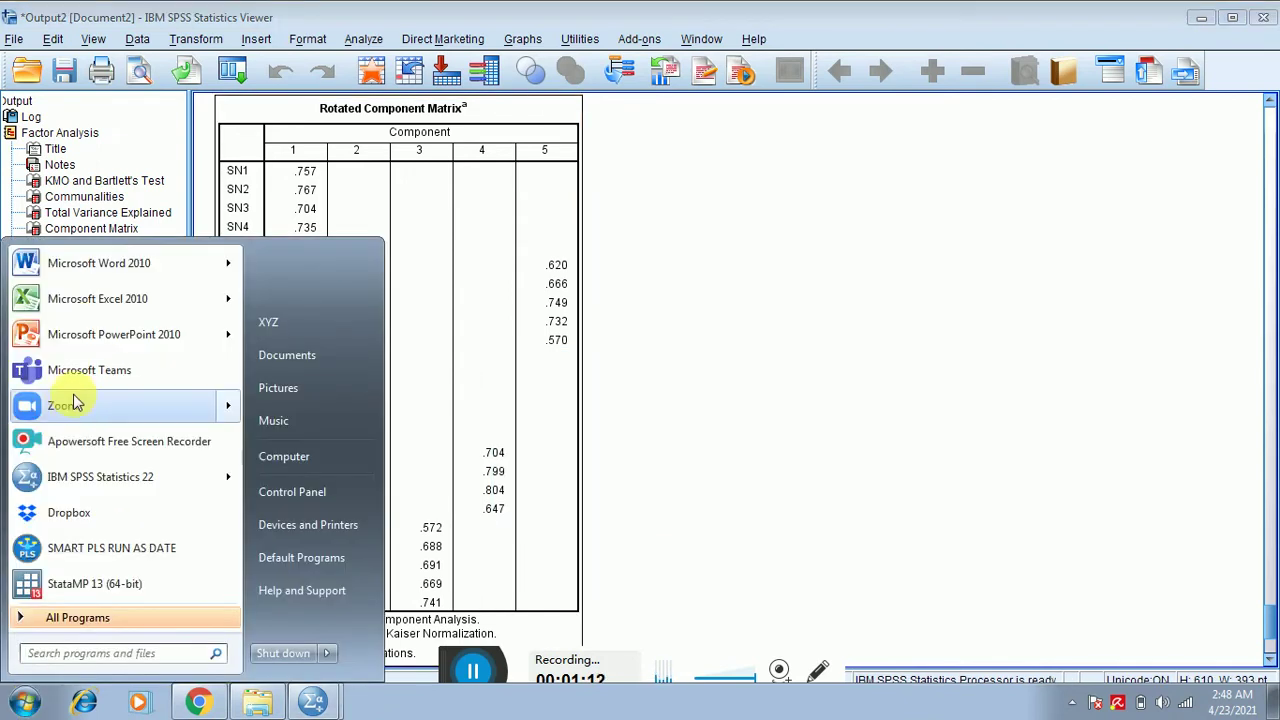
{"action": "left_click", "coordinate": [86, 306]}
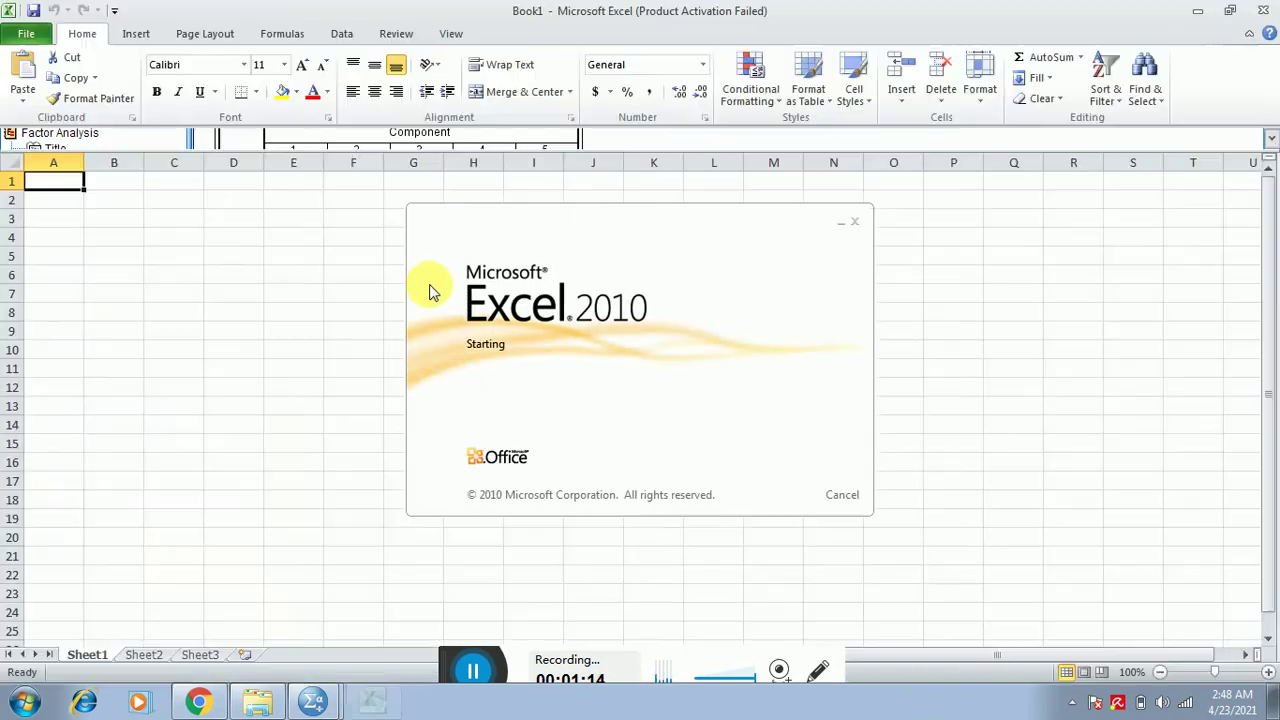
{"action": "key", "text": "Down"}
{"action": "key", "text": "Right"}
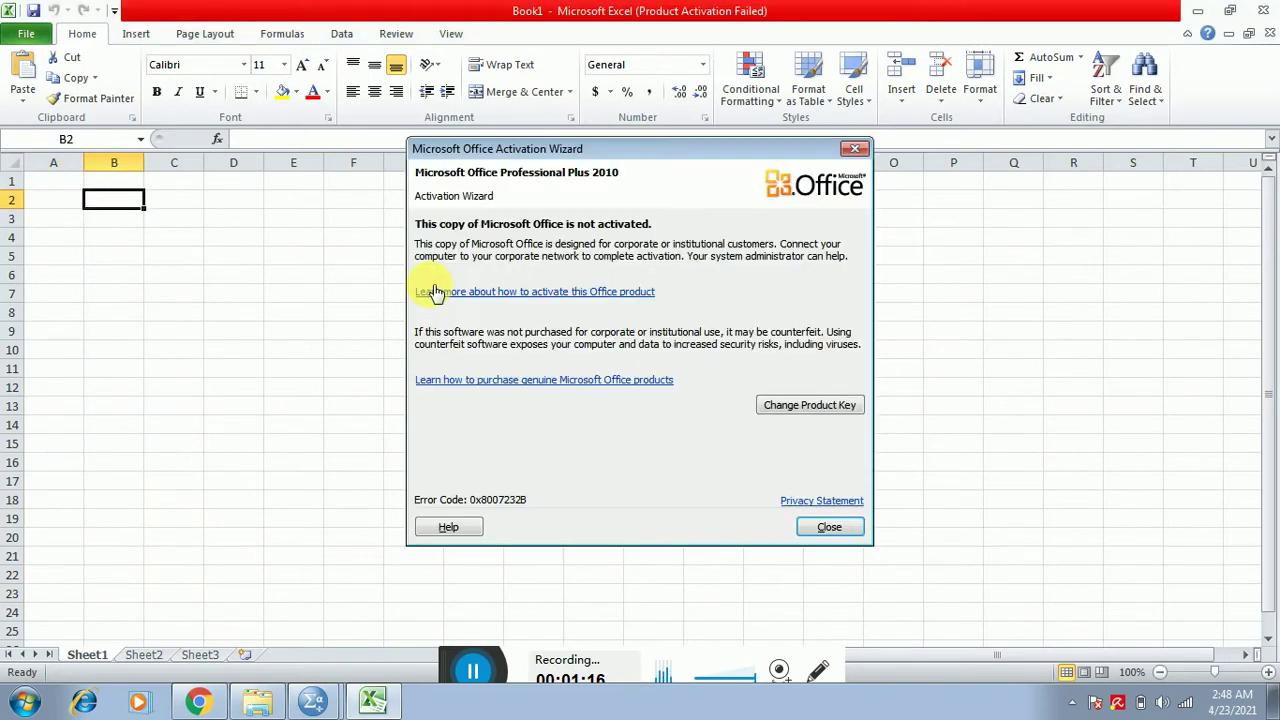
{"action": "key", "text": "Escape"}
{"action": "key", "text": "ctrl+v"}
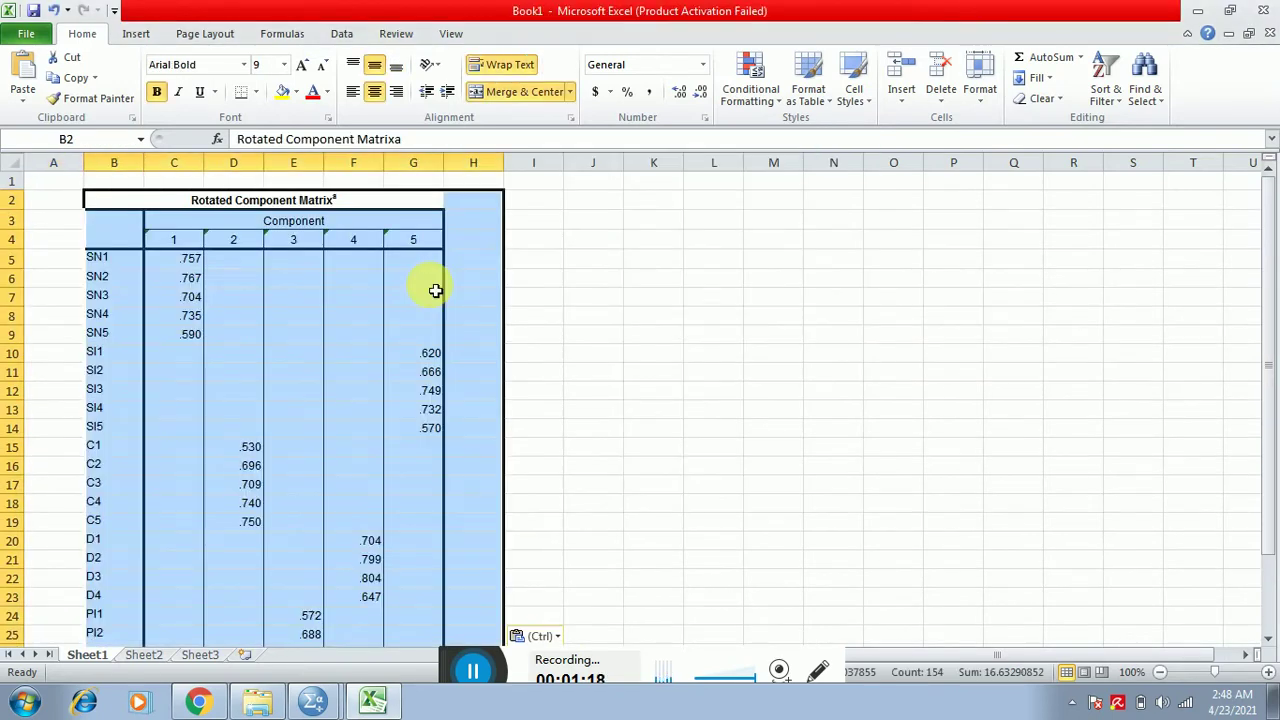
Step: Enter an example cross-loading of 0.51 for SI5 under component 4 in cell F14
{"action": "key", "text": "Down"}
{"action": "key", "text": "Down"}
{"action": "key", "text": "Down"}
{"action": "key", "text": "Down"}
{"action": "key", "text": "Down"}
{"action": "key", "text": "Down"}
{"action": "key", "text": "Down"}
{"action": "key", "text": "Down"}
{"action": "key", "text": "Down"}
{"action": "key", "text": "Down"}
{"action": "key", "text": "Down"}
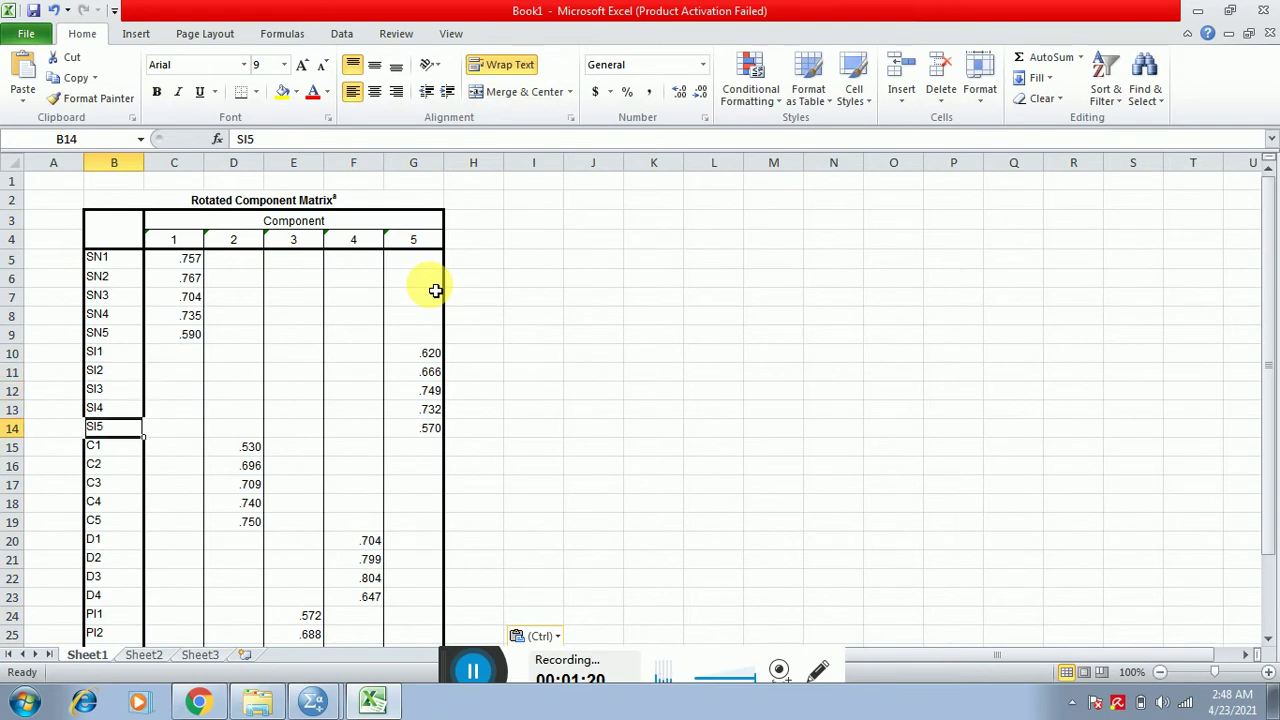
{"action": "key", "text": "Right"}
{"action": "key", "text": "Right"}
{"action": "key", "text": "Right"}
{"action": "key", "text": "Right"}
{"action": "type", "text": "0."}
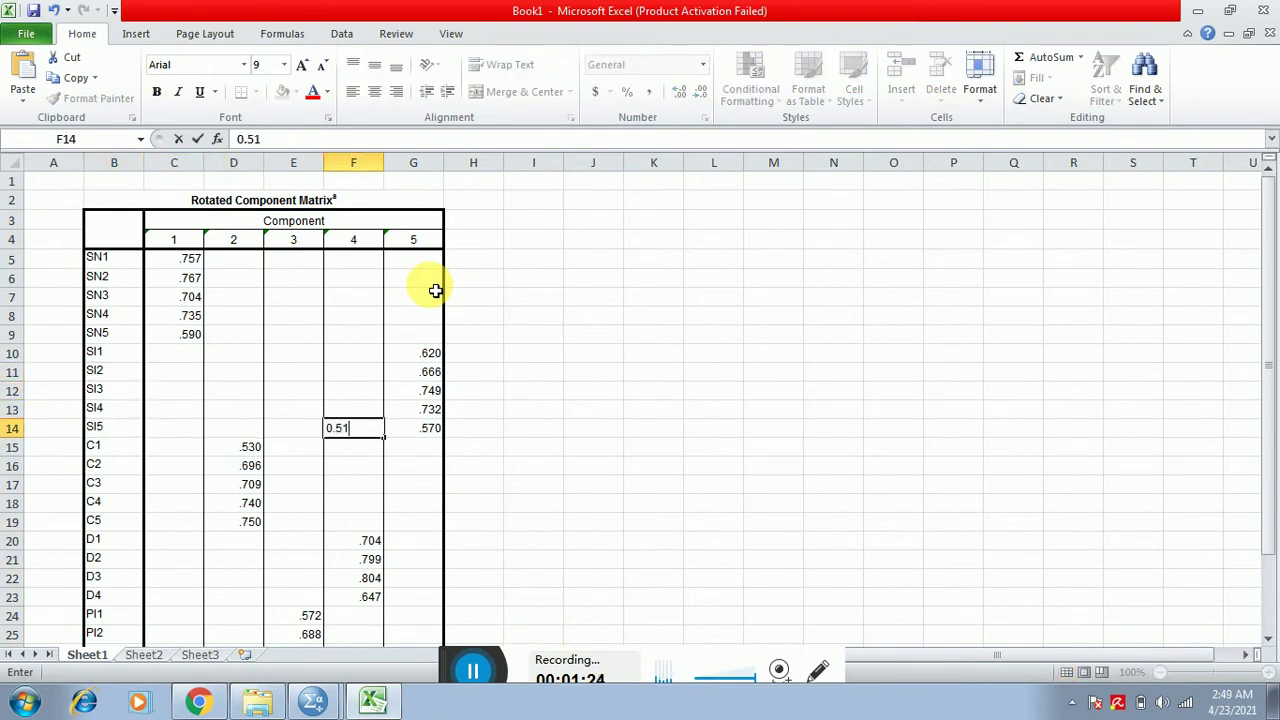
{"action": "key", "text": "Return"}
Step: Examine the component 4 column from SI5 down through the D and PI items, then return to SI5's value
{"action": "key", "text": "Down"}
{"action": "key", "text": "Down"}
{"action": "key", "text": "Down"}
{"action": "key", "text": "Down"}
{"action": "key", "text": "Down"}
{"action": "key", "text": "Down"}
{"action": "key", "text": "Down"}
{"action": "key", "text": "Down"}
{"action": "key", "text": "Down"}
{"action": "key", "text": "Down"}
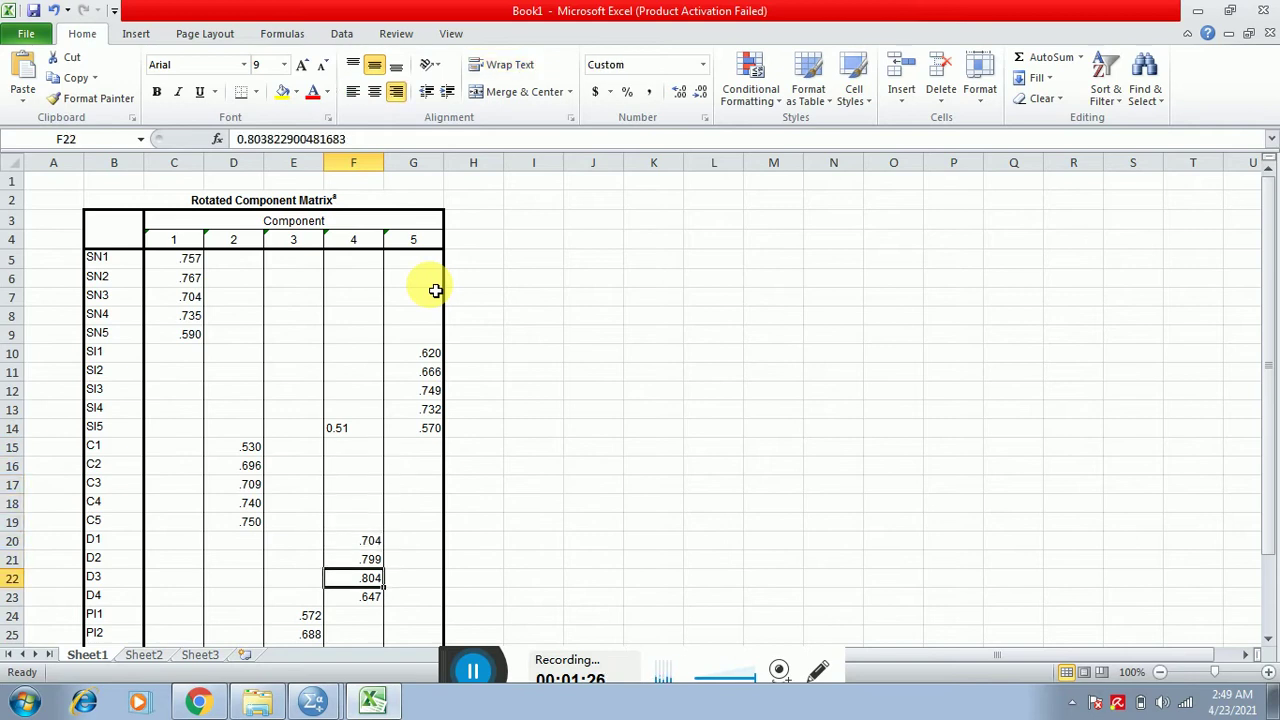
{"action": "key", "text": "Down"}
{"action": "key", "text": "Down"}
{"action": "key", "text": "Down"}
{"action": "key", "text": "Down"}
{"action": "key", "text": "Down"}
{"action": "key", "text": "Up"}
{"action": "key", "text": "Up"}
{"action": "key", "text": "Up"}
{"action": "key", "text": "Up"}
{"action": "key", "text": "Up"}
{"action": "key", "text": "Up"}
{"action": "key", "text": "Up"}
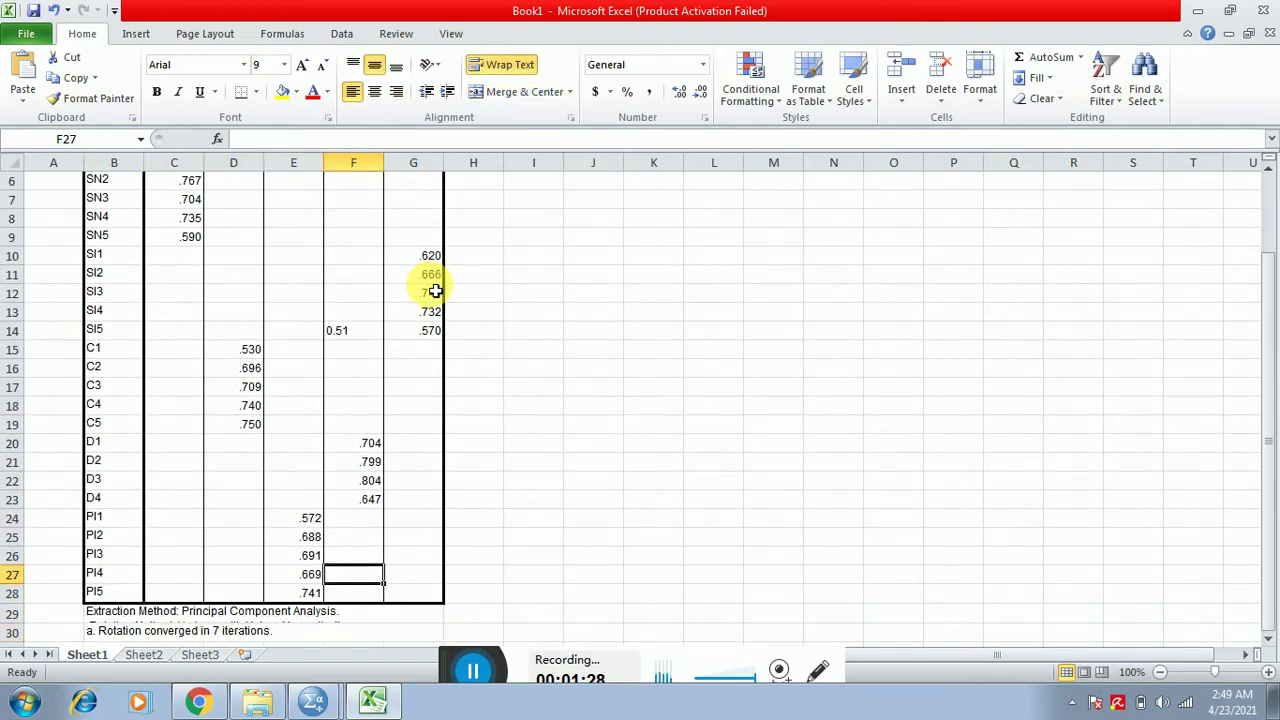
{"action": "key", "text": "Up"}
{"action": "key", "text": "Up"}
{"action": "key", "text": "Up"}
{"action": "key", "text": "Up"}
{"action": "key", "text": "Up"}
{"action": "key", "text": "Up"}
{"action": "key", "text": "Up"}
{"action": "key", "text": "Up"}
{"action": "key", "text": "Up"}
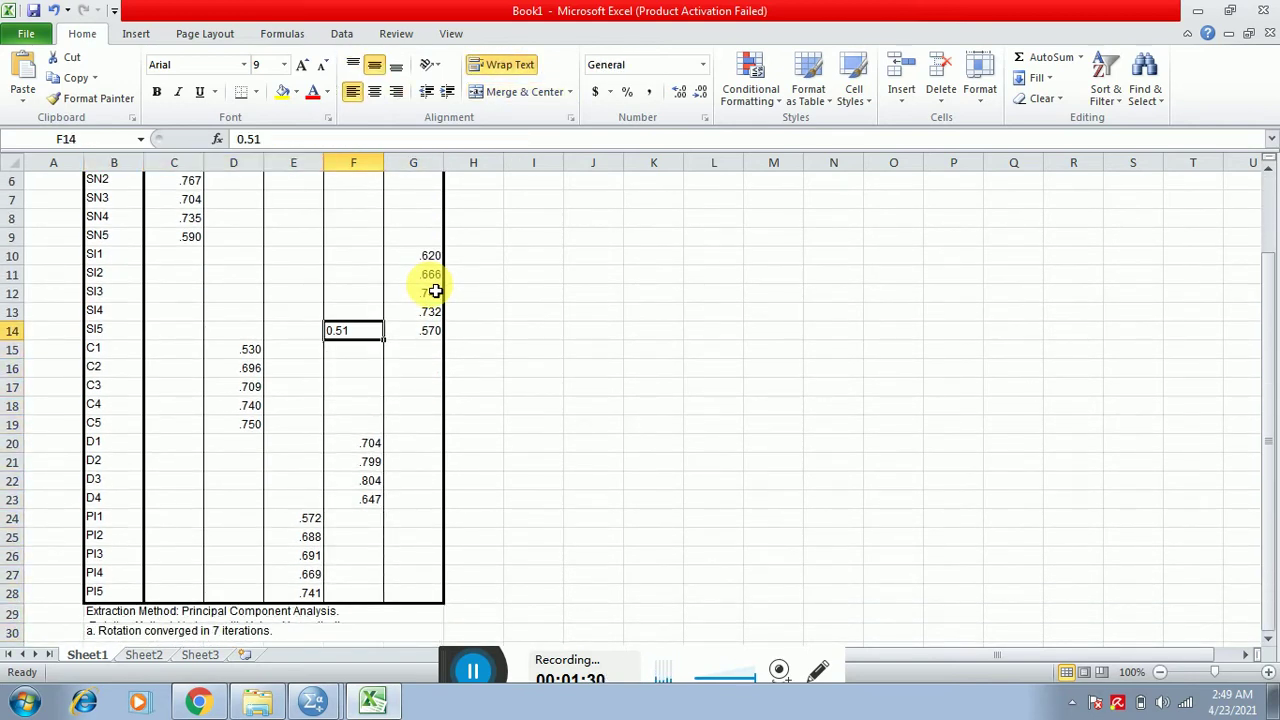
Step: Fill the SI1 to SI5 loadings under component 5 (G10:G14) with yellow
{"action": "key", "text": "Right"}
{"action": "key", "text": "shift+Up"}
{"action": "key", "text": "shift+Up"}
{"action": "key", "text": "shift+Up"}
{"action": "key", "text": "shift+Up"}
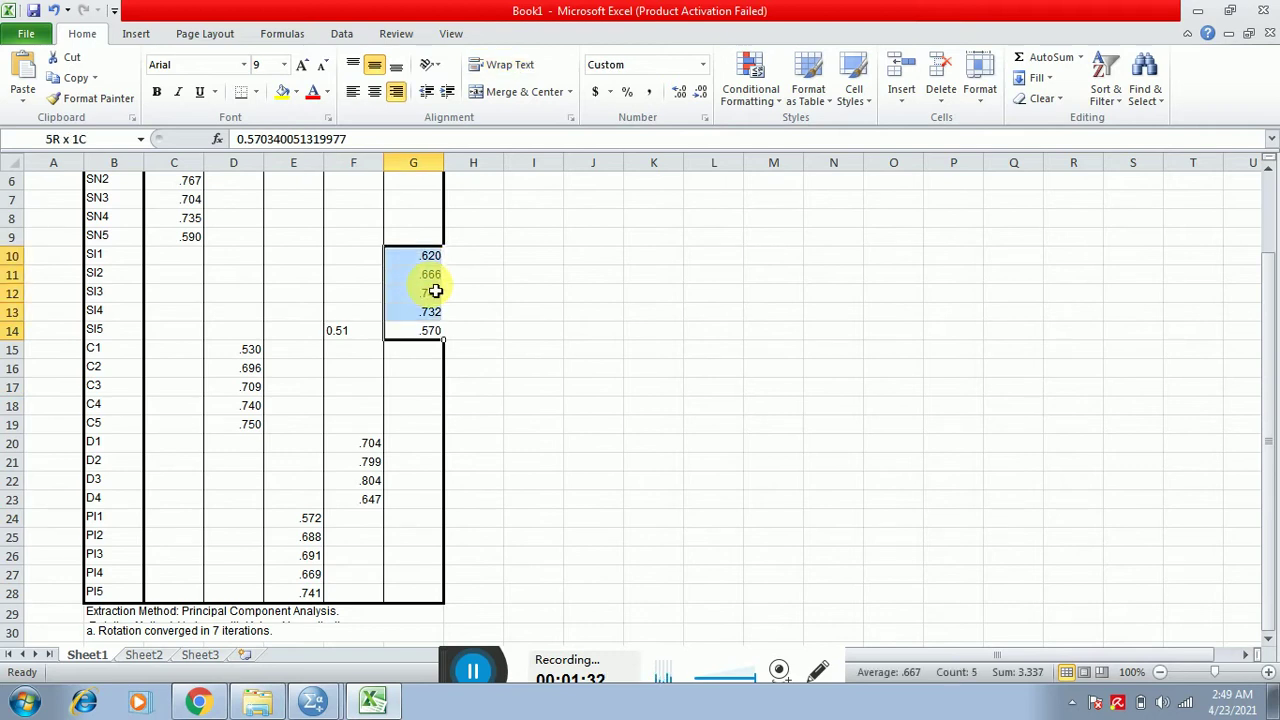
{"action": "left_click", "coordinate": [283, 91]}
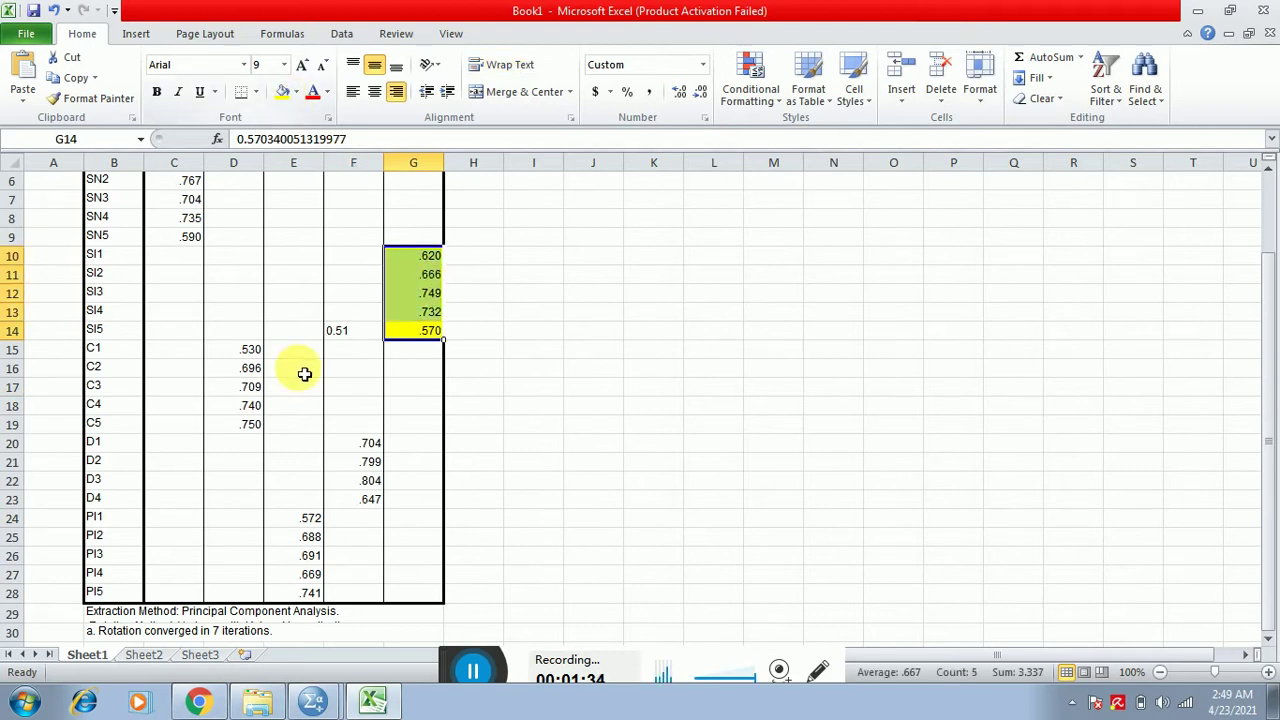
Step: Review the highlighted SI1 to SI5 loadings under component 5 by selecting G10:G14
{"action": "left_click", "coordinate": [405, 337]}
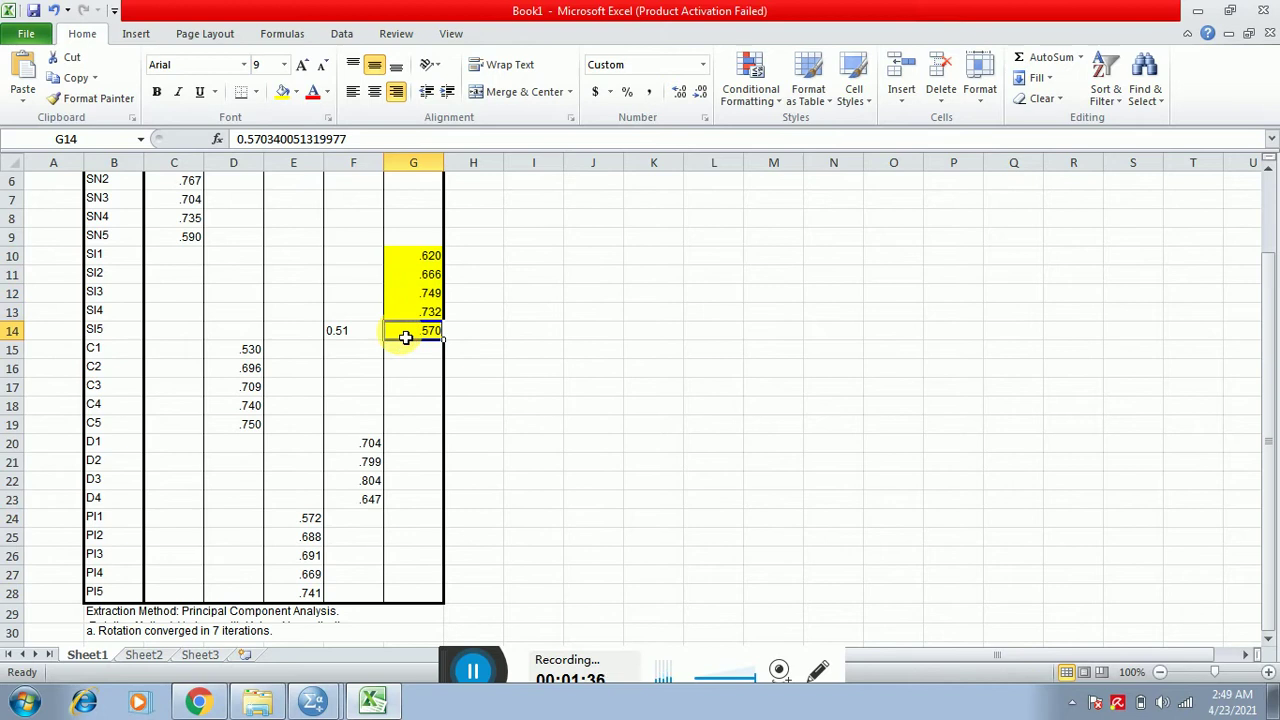
{"action": "key", "text": "Up"}
{"action": "key", "text": "Up"}
{"action": "key", "text": "Up"}
{"action": "key", "text": "Up"}
{"action": "key", "text": "shift+Down"}
{"action": "key", "text": "shift+Down"}
{"action": "key", "text": "shift+Down"}
{"action": "key", "text": "shift+Down"}
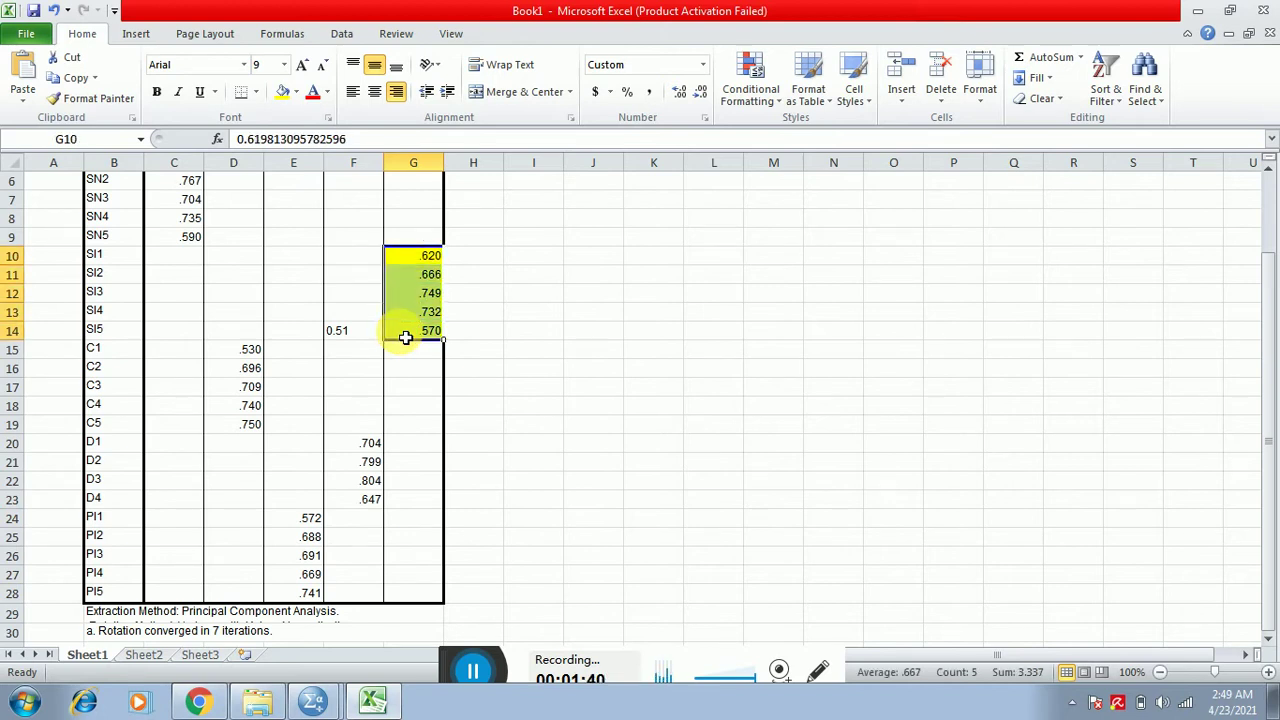
Step: Change SI5's component 4 loading in cell F14 to 0.58
{"action": "key", "text": "Left"}
{"action": "key", "text": "Left"}
{"action": "key", "text": "Down"}
{"action": "key", "text": "Down"}
{"action": "key", "text": "Down"}
{"action": "key", "text": "Down"}
{"action": "key", "text": "Right"}
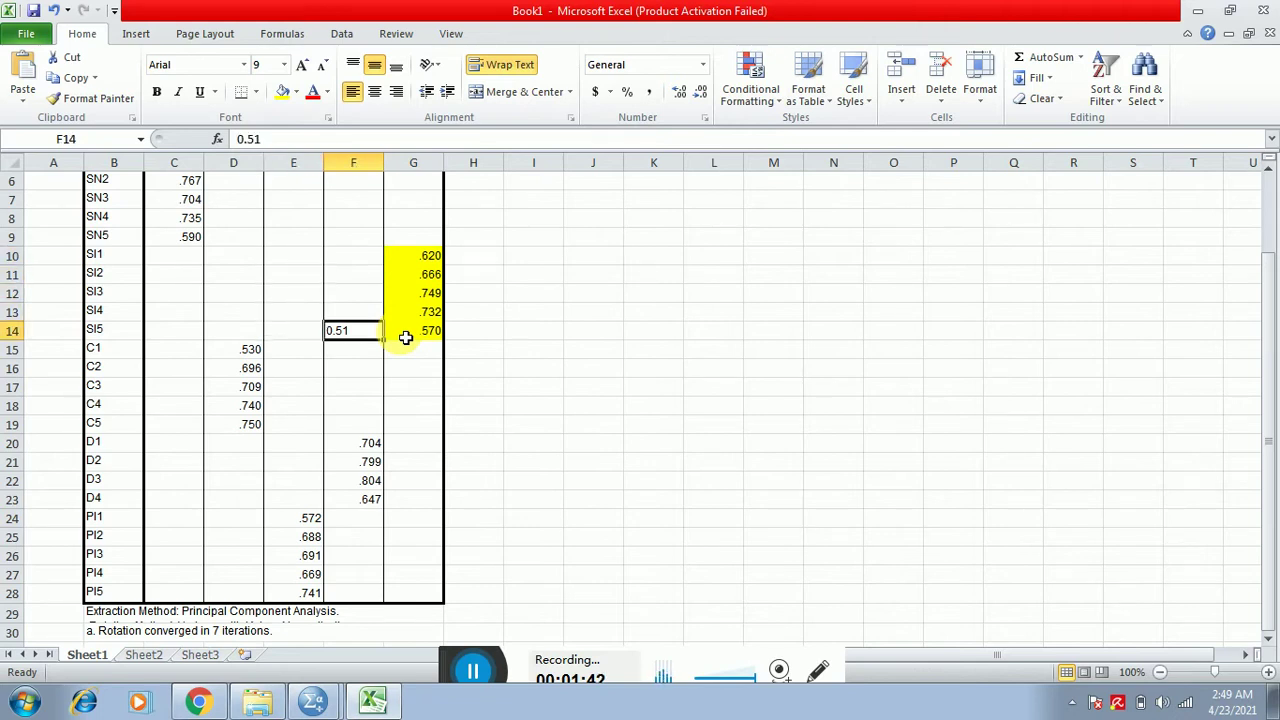
{"action": "key", "text": "BackSpace"}
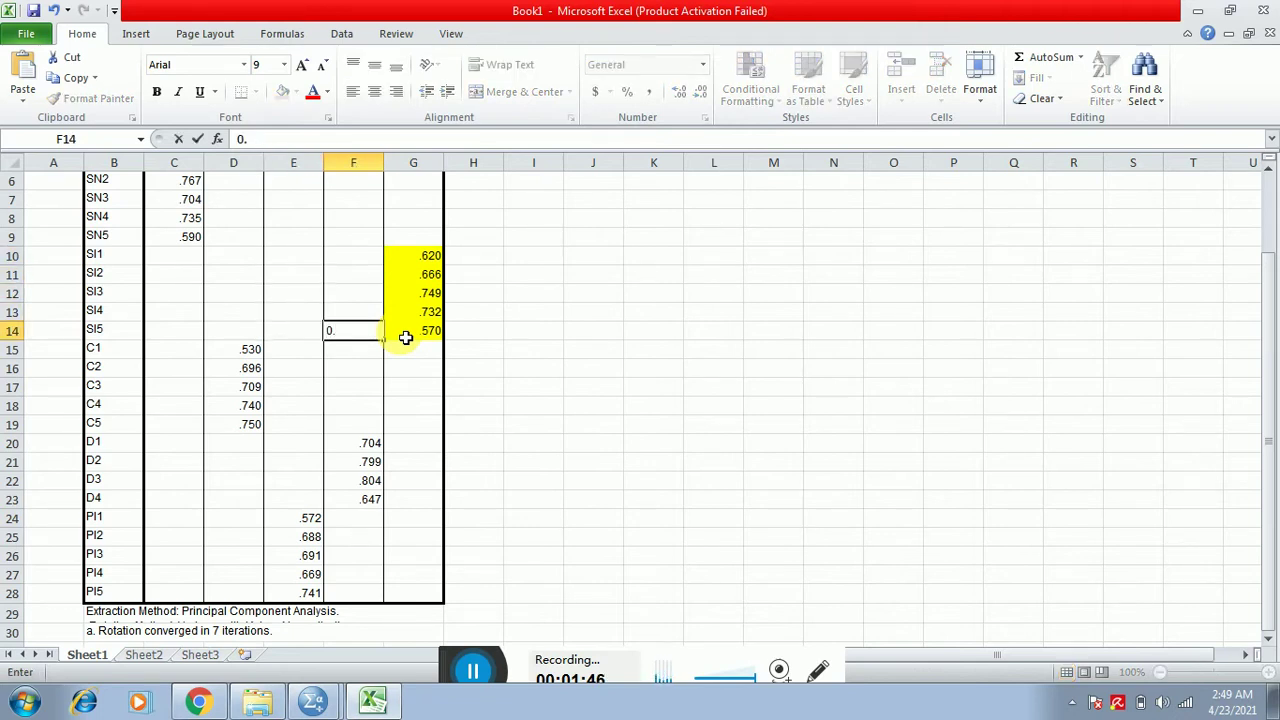
{"action": "key", "text": "Return"}
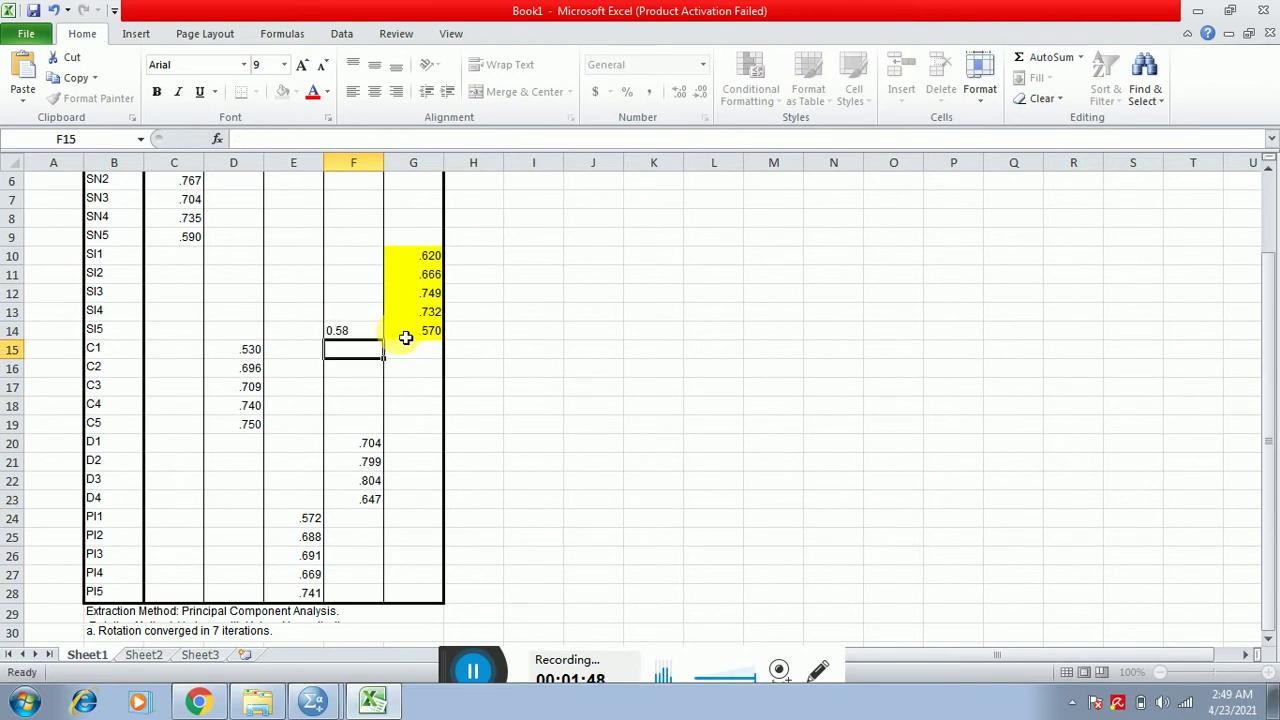
Step: Compare SI5's loadings across its row, then select its component 4 value together with the D1 to D4 loadings (F14:F23)
{"action": "key", "text": "Up"}
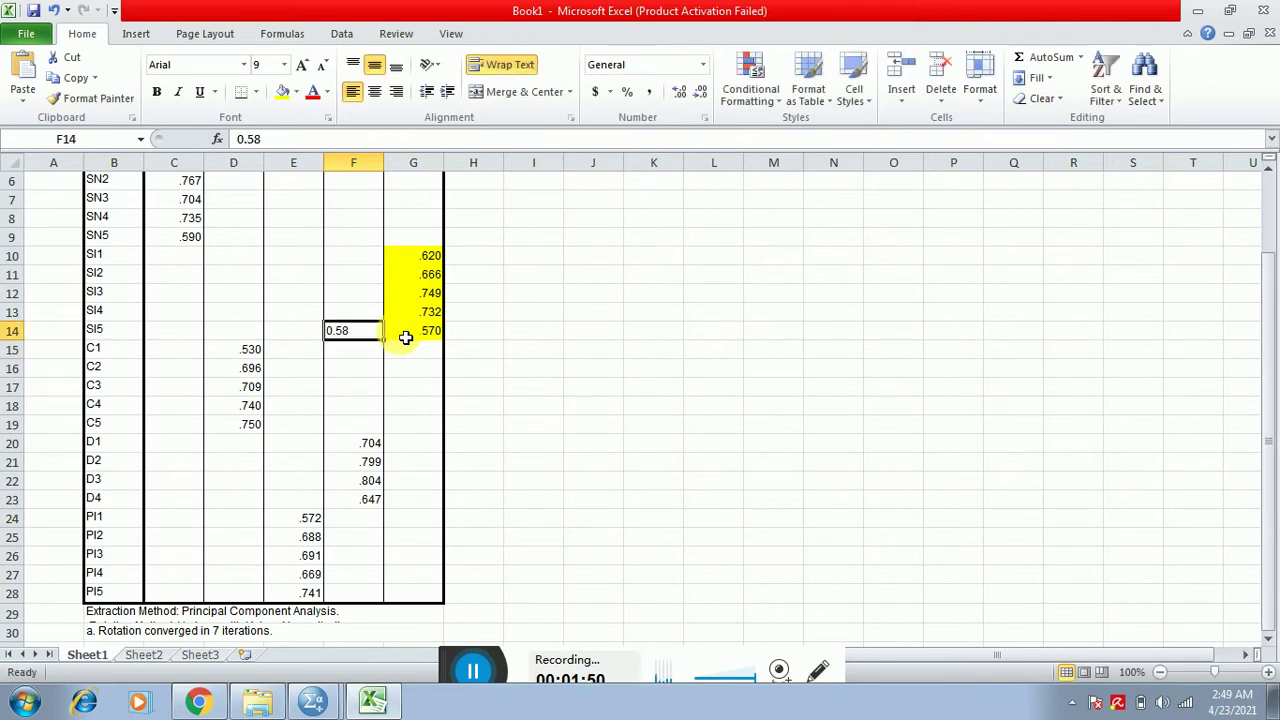
{"action": "key", "text": "Right"}
{"action": "key", "text": "Left"}
{"action": "key", "text": "Left"}
{"action": "key", "text": "Left"}
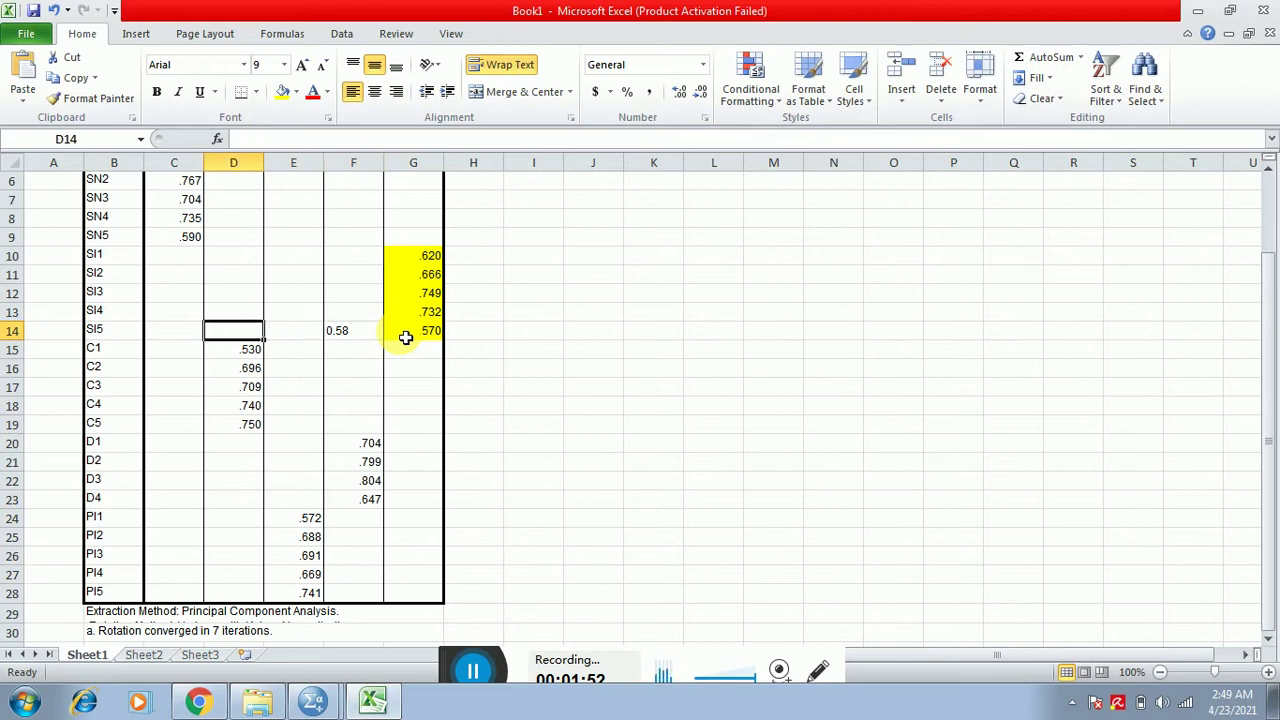
{"action": "key", "text": "Right"}
{"action": "key", "text": "Right"}
{"action": "key", "text": "shift+Down"}
{"action": "key", "text": "shift+Down"}
{"action": "key", "text": "shift+Down"}
{"action": "key", "text": "shift+Down"}
{"action": "key", "text": "shift+Down"}
{"action": "key", "text": "shift+Down"}
{"action": "key", "text": "shift+Down"}
{"action": "key", "text": "shift+Down"}
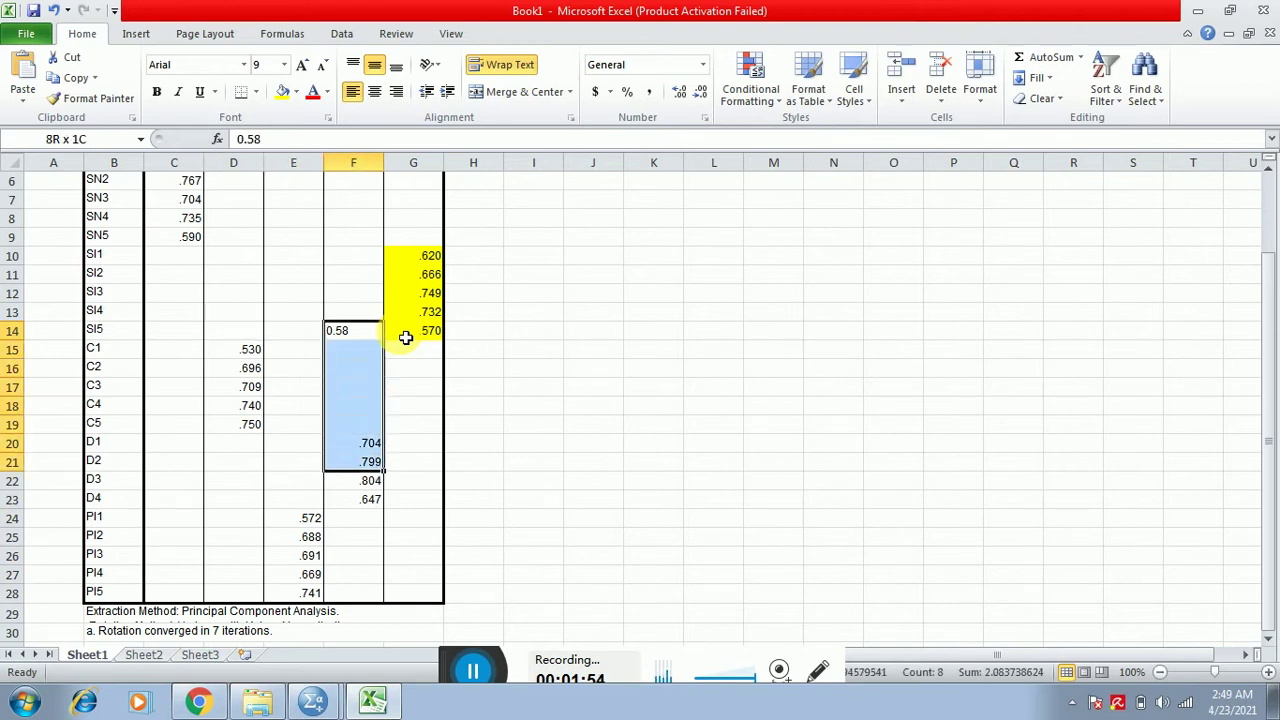
{"action": "key", "text": "shift+Down"}
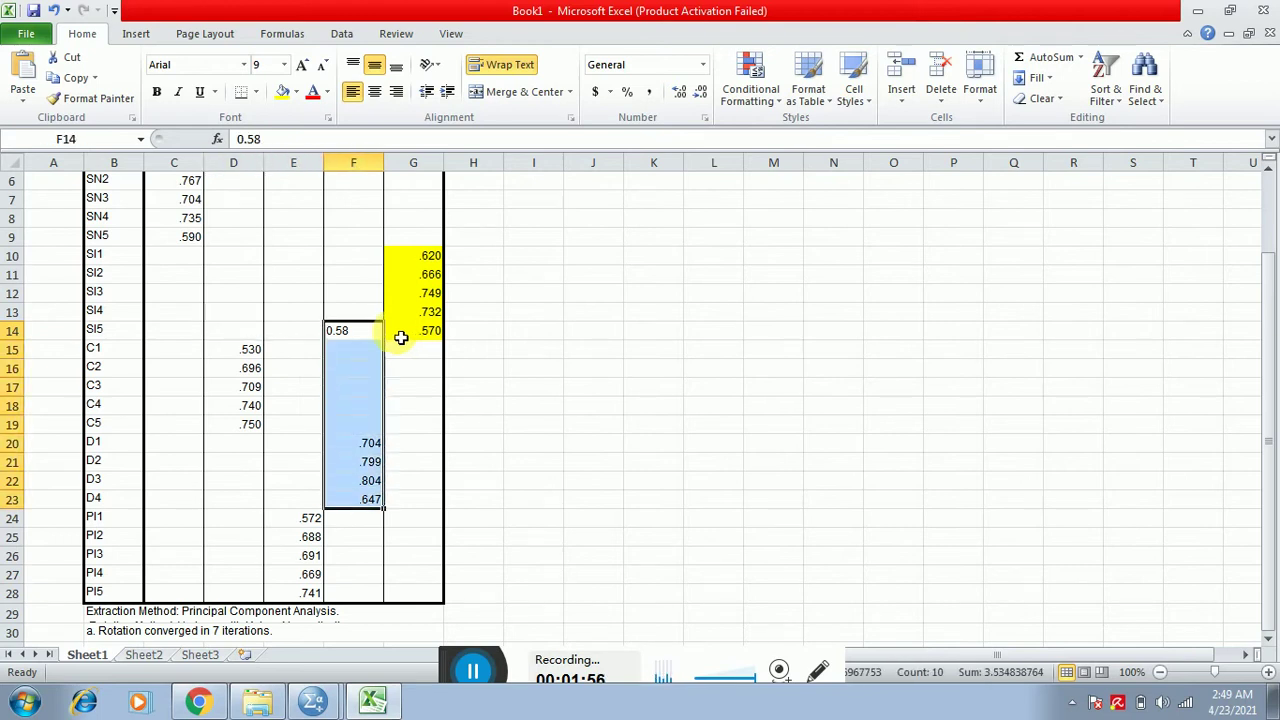
Step: Color SI5's component 4 value in cell F14 red
{"action": "left_click", "coordinate": [357, 335]}
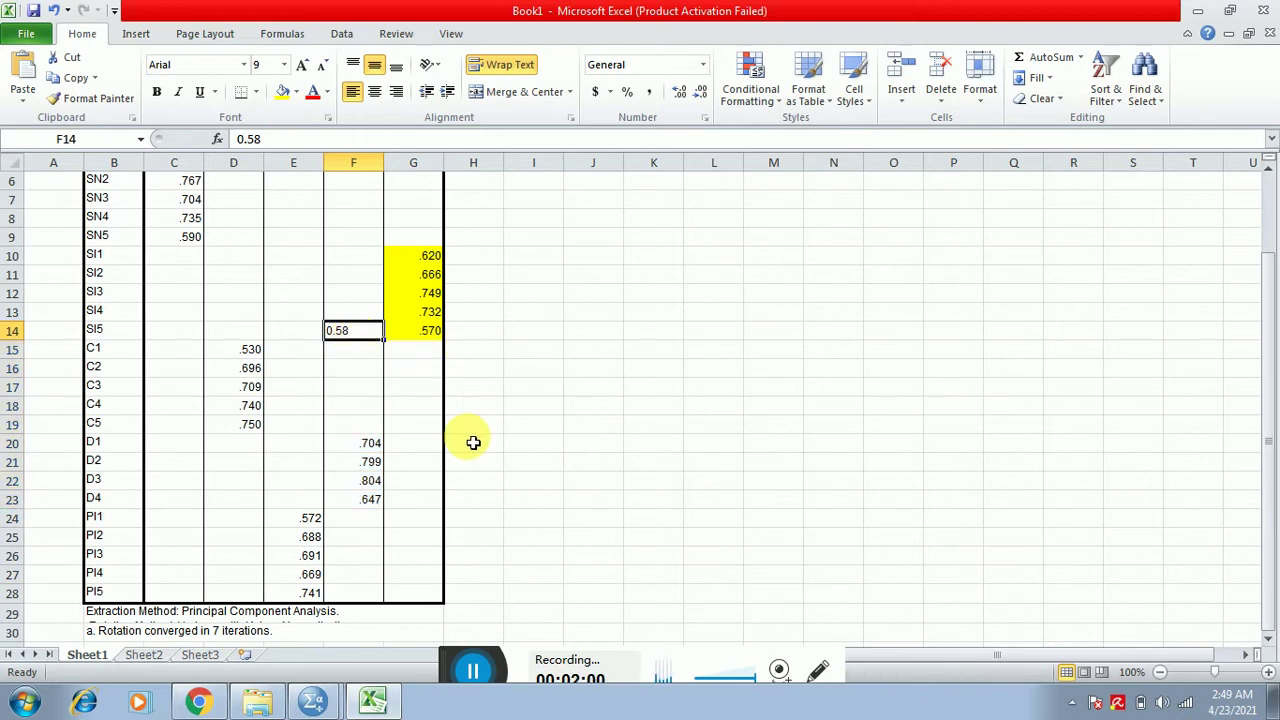
{"action": "left_click", "coordinate": [314, 92]}
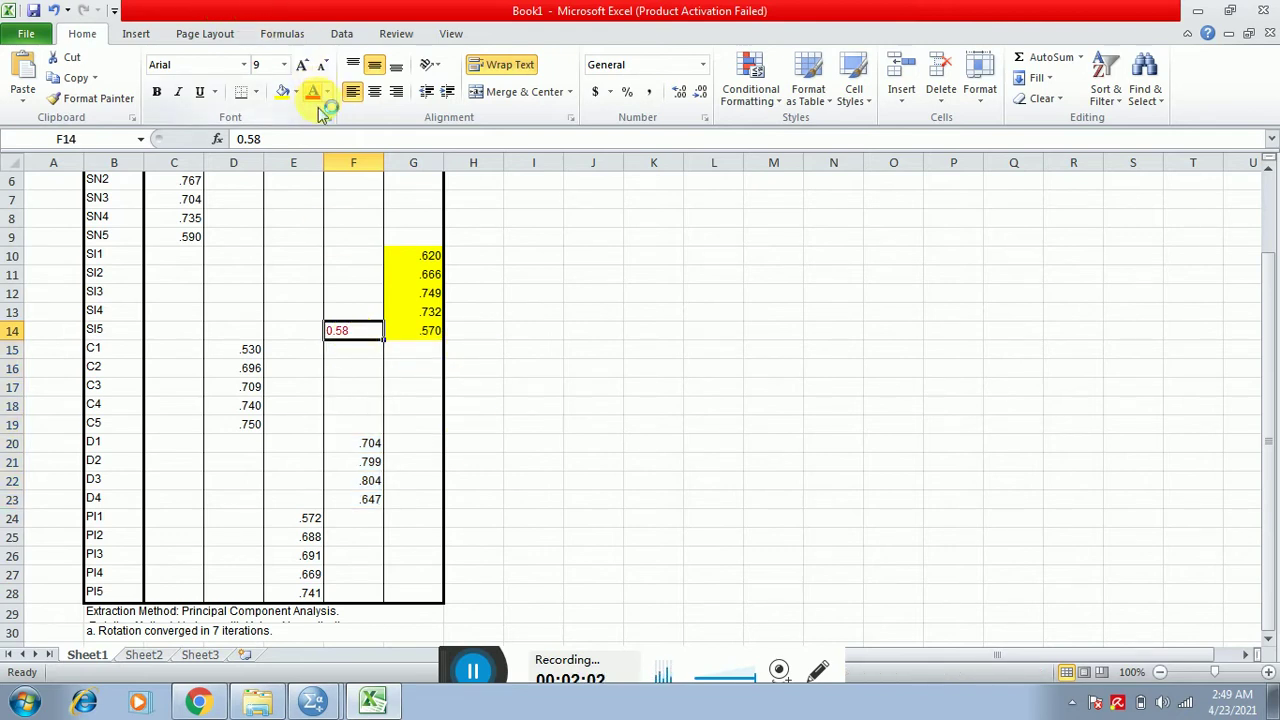
Step: Examine how the red SI5 value relates to its own row and to the D1 to D4 loadings beneath it
{"action": "key", "text": "shift+Left"}
{"action": "key", "text": "shift+Left"}
{"action": "key", "text": "shift+Left"}
{"action": "key", "text": "shift+Left"}
{"action": "key", "text": "Right"}
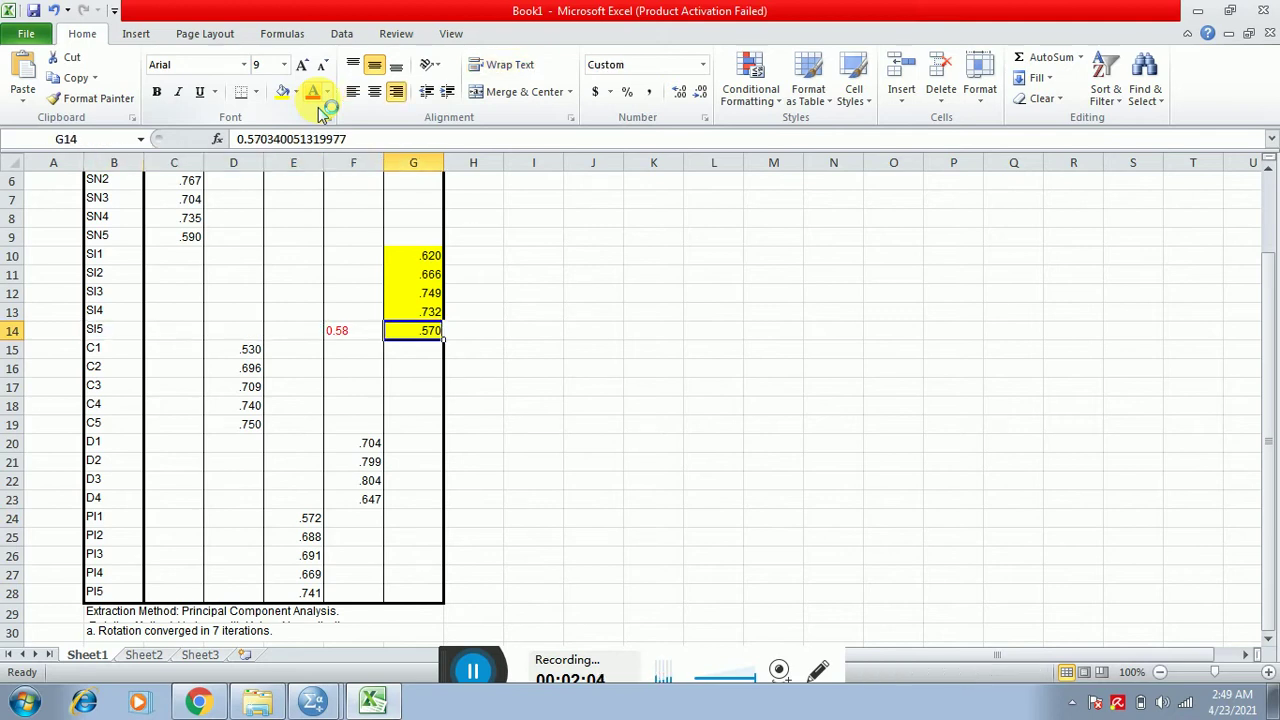
{"action": "key", "text": "Left"}
{"action": "key", "text": "shift+Down"}
{"action": "key", "text": "shift+Down"}
{"action": "key", "text": "shift+Down"}
{"action": "key", "text": "shift+Down"}
{"action": "key", "text": "shift+Down"}
{"action": "key", "text": "shift+Down"}
{"action": "key", "text": "shift+Down"}
{"action": "key", "text": "shift+Down"}
{"action": "key", "text": "shift+Down"}
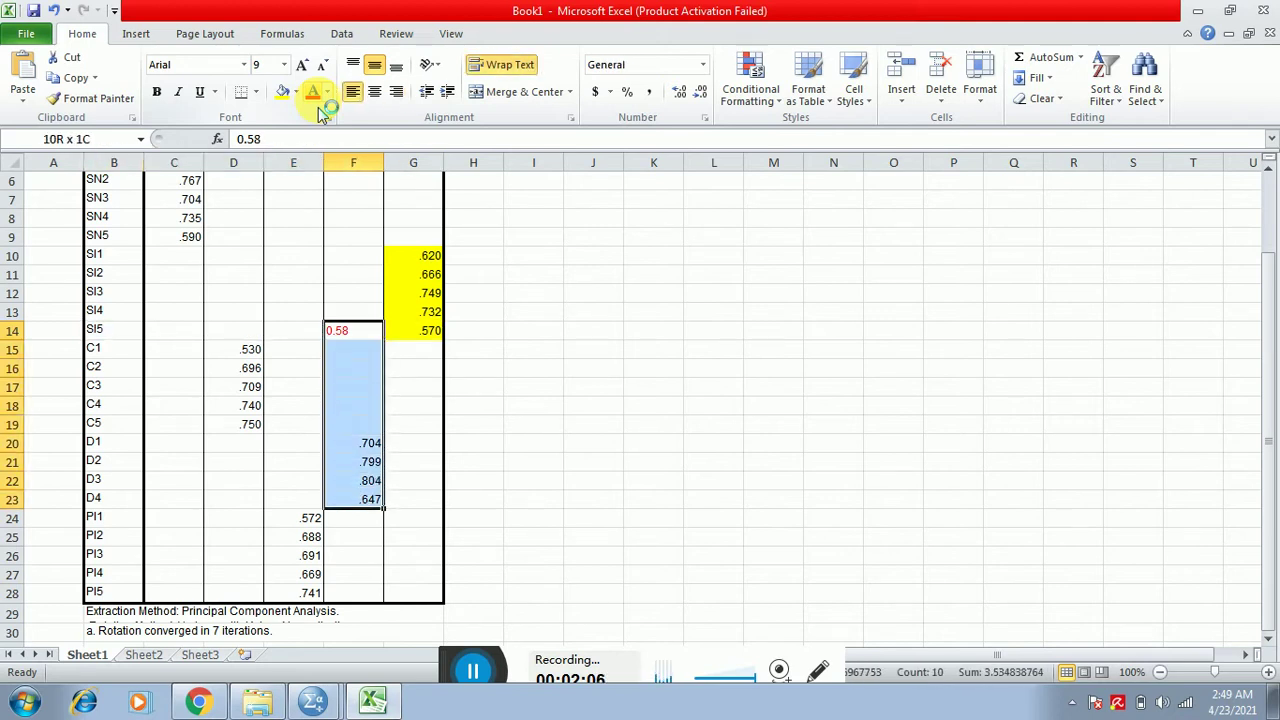
{"action": "key", "text": "shift+Up"}
{"action": "key", "text": "shift+Up"}
{"action": "key", "text": "shift+Up"}
{"action": "key", "text": "shift+Up"}
{"action": "key", "text": "shift+Up"}
{"action": "key", "text": "shift+Up"}
{"action": "key", "text": "shift+Up"}
{"action": "key", "text": "shift+Up"}
{"action": "key", "text": "shift+Up"}
{"action": "key", "text": "Left"}
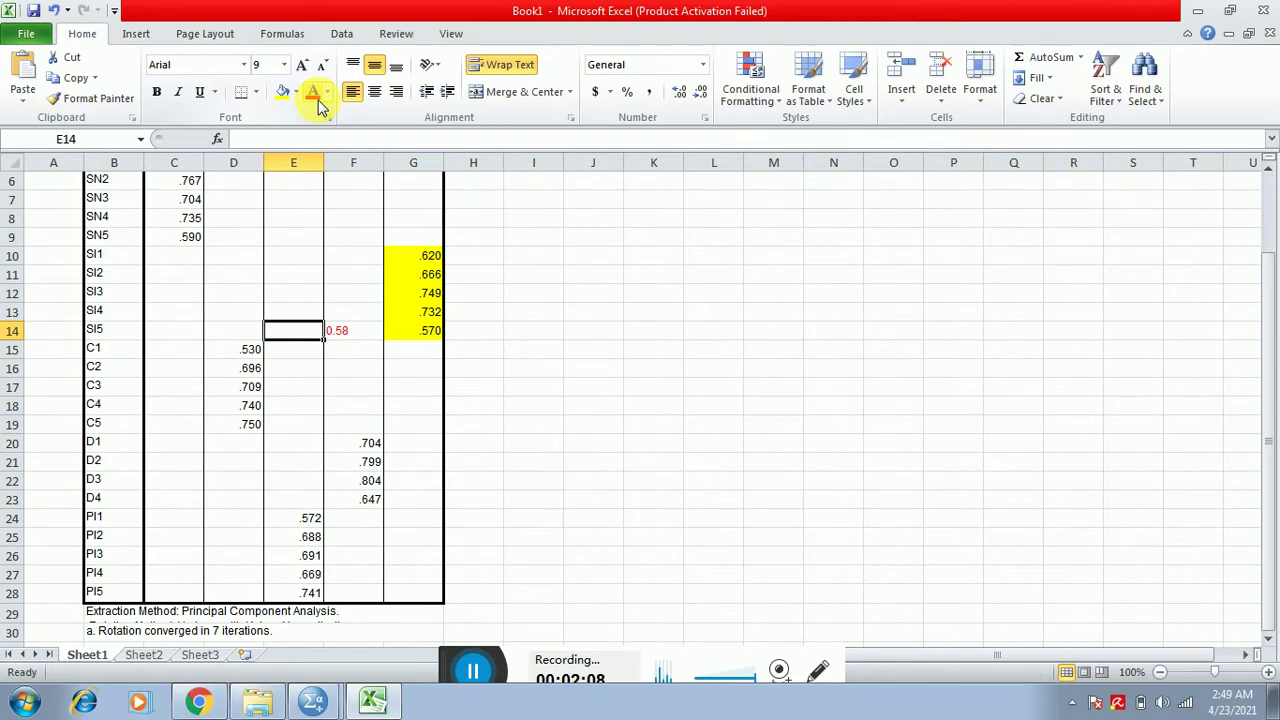
Step: Clear the example cross-loading of SI5 from cell F14
{"action": "key", "text": "Left"}
{"action": "key", "text": "Left"}
{"action": "key", "text": "Right"}
{"action": "key", "text": "Right"}
{"action": "key", "text": "Right"}
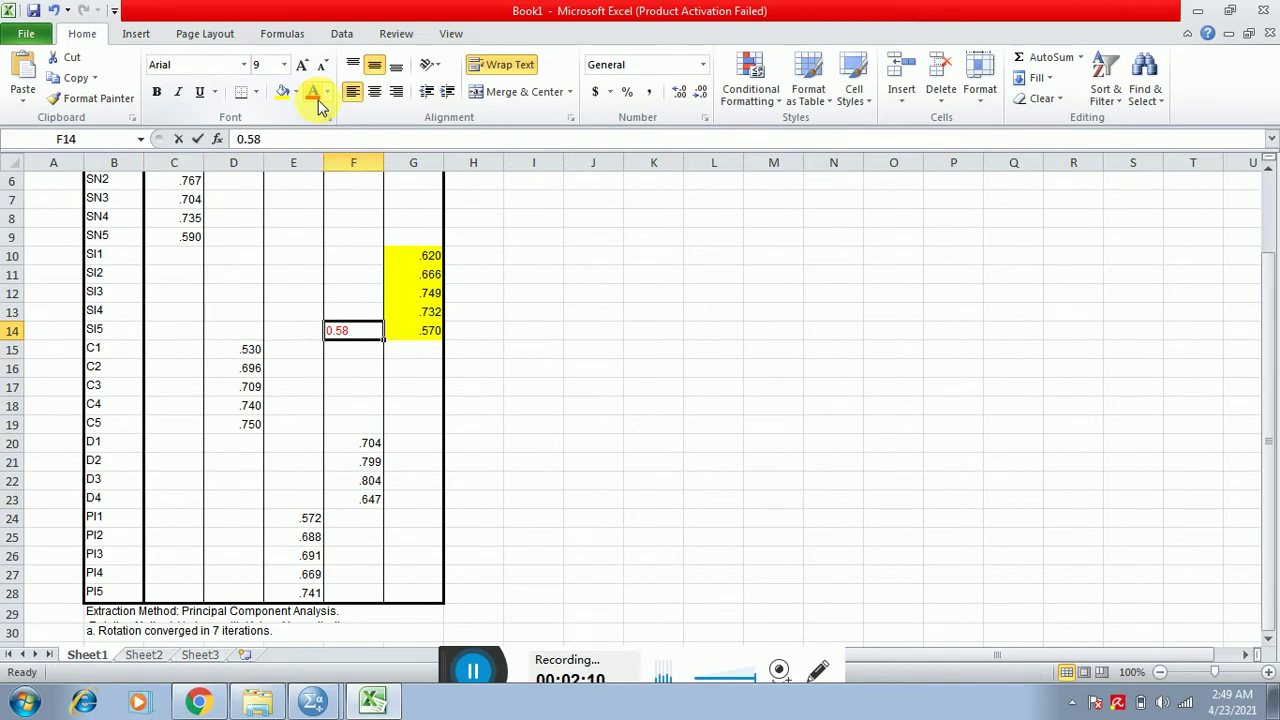
{"action": "key", "text": "BackSpace"}
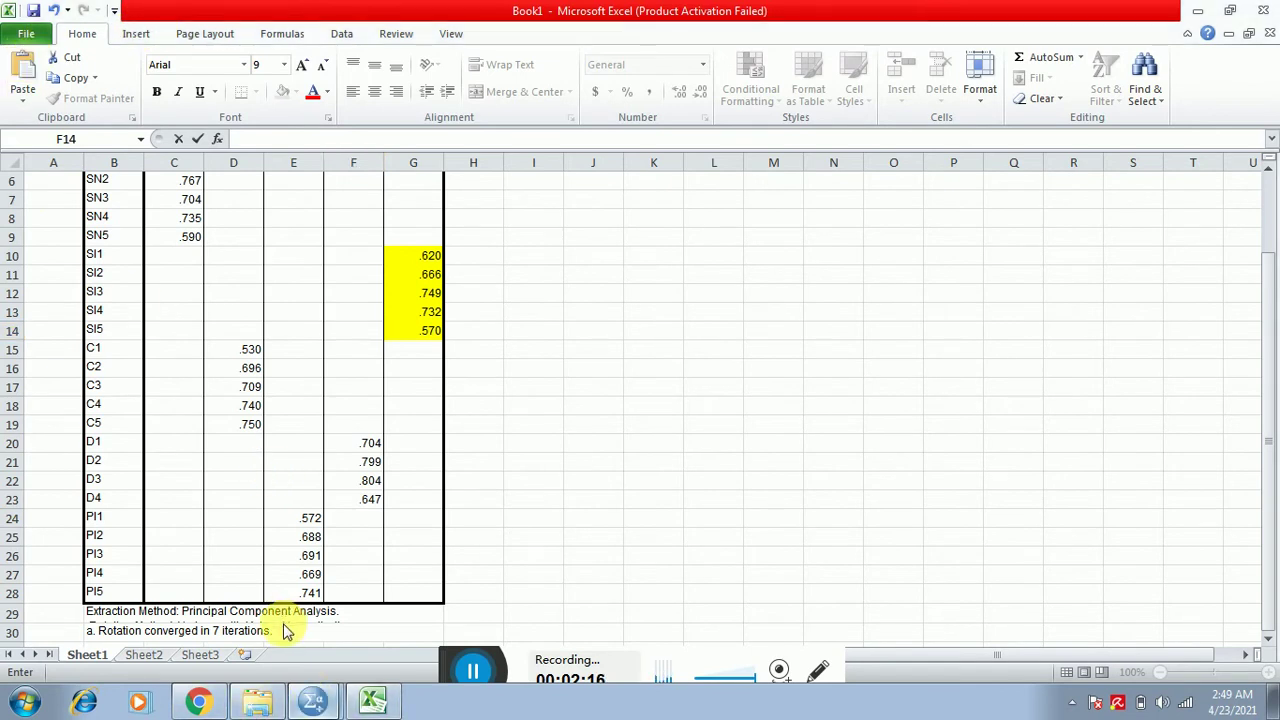
{"action": "left_click", "coordinate": [310, 702]}
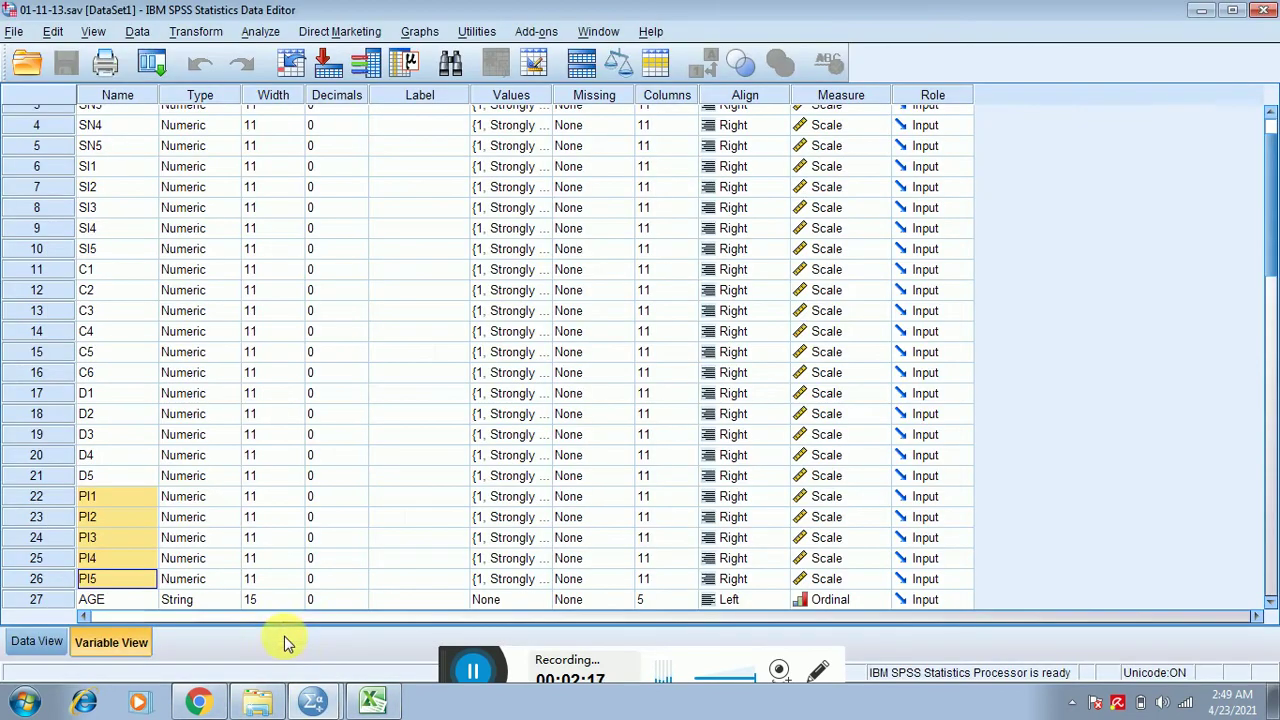
{"action": "left_click", "coordinate": [190, 33]}
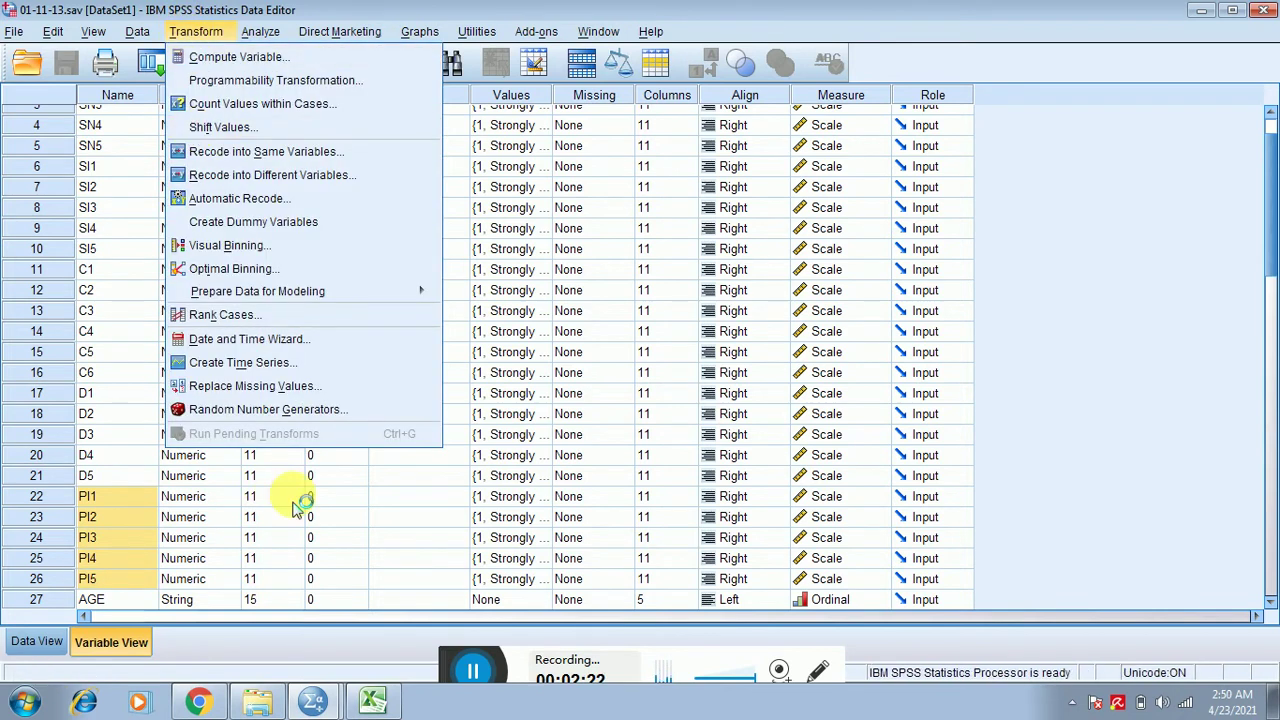
{"action": "left_click", "coordinate": [376, 702]}
Step: Switch to the Excel matrix and select items SN1 to SN5 together with their component 1 loadings (B5:C9)
{"action": "left_click", "coordinate": [260, 330]}
{"action": "key", "text": "Up"}
{"action": "key", "text": "Up"}
{"action": "key", "text": "Up"}
{"action": "key", "text": "Up"}
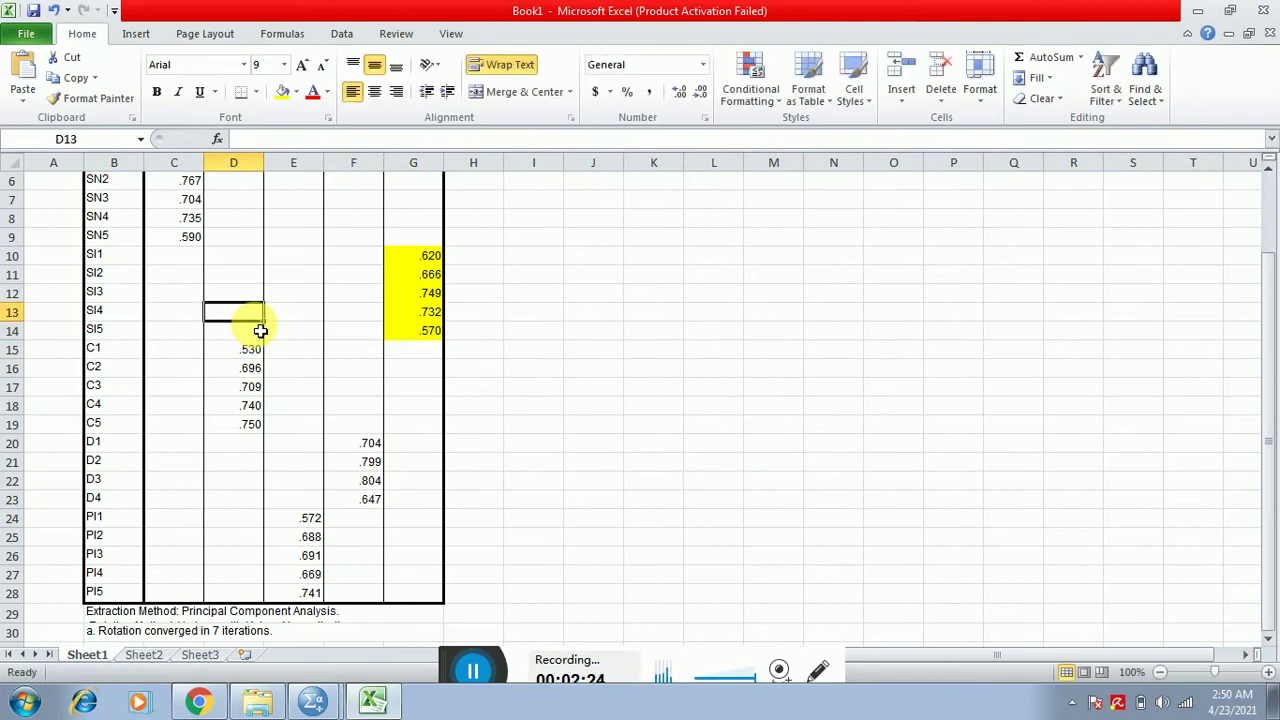
{"action": "key", "text": "Up"}
{"action": "key", "text": "Up"}
{"action": "key", "text": "Up"}
{"action": "key", "text": "Up"}
{"action": "key", "text": "Up"}
{"action": "key", "text": "Up"}
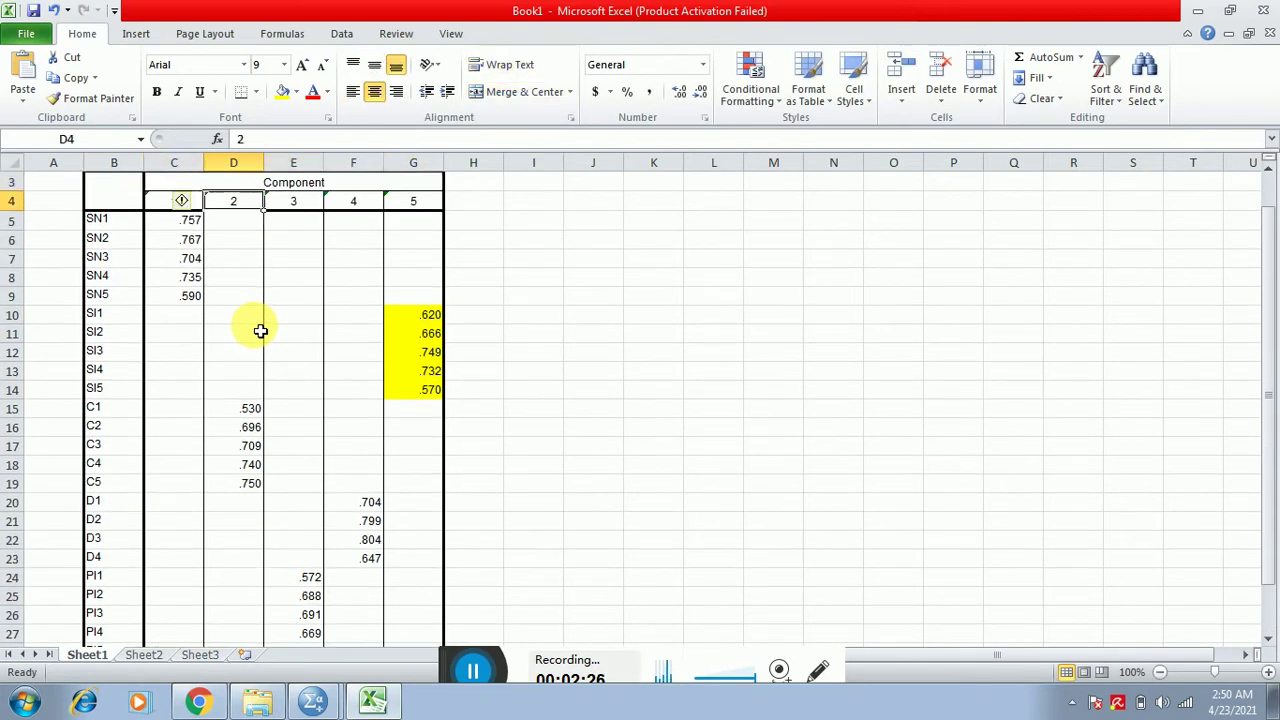
{"action": "key", "text": "Down"}
{"action": "key", "text": "Left"}
{"action": "key", "text": "Left"}
{"action": "key", "text": "shift+Right"}
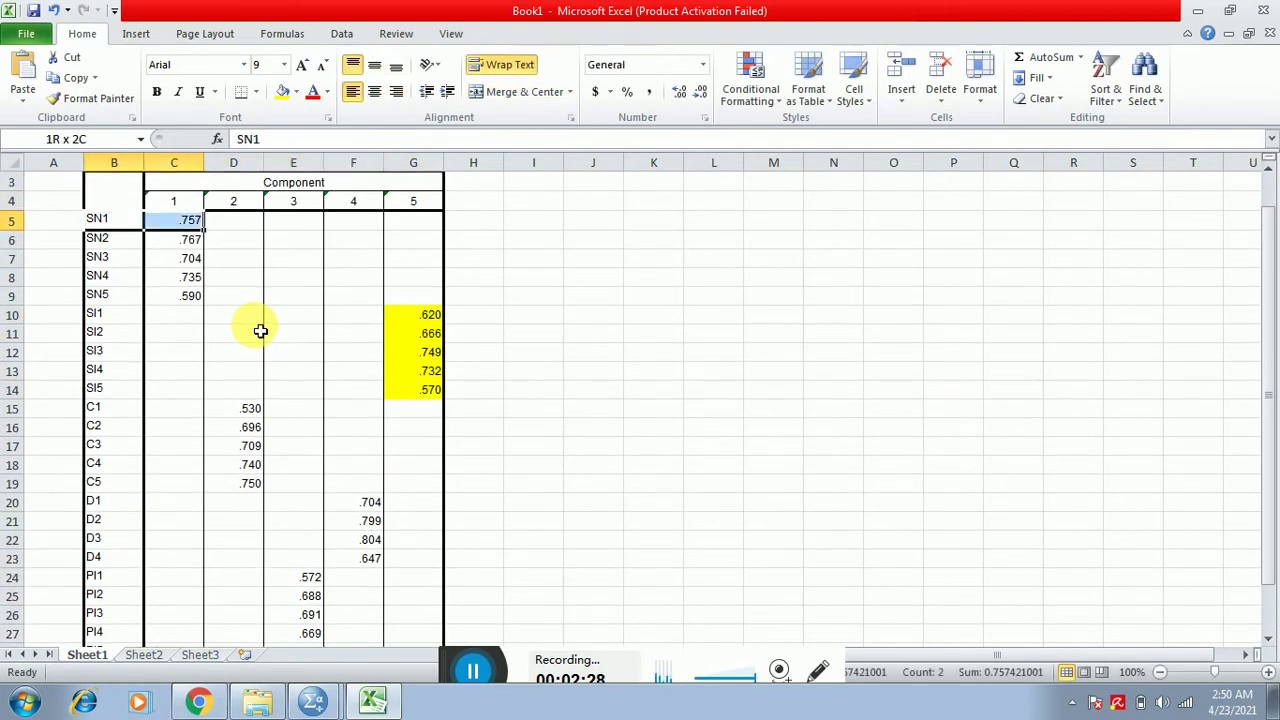
{"action": "key", "text": "shift+Down"}
{"action": "key", "text": "shift+Down"}
{"action": "key", "text": "shift+Down"}
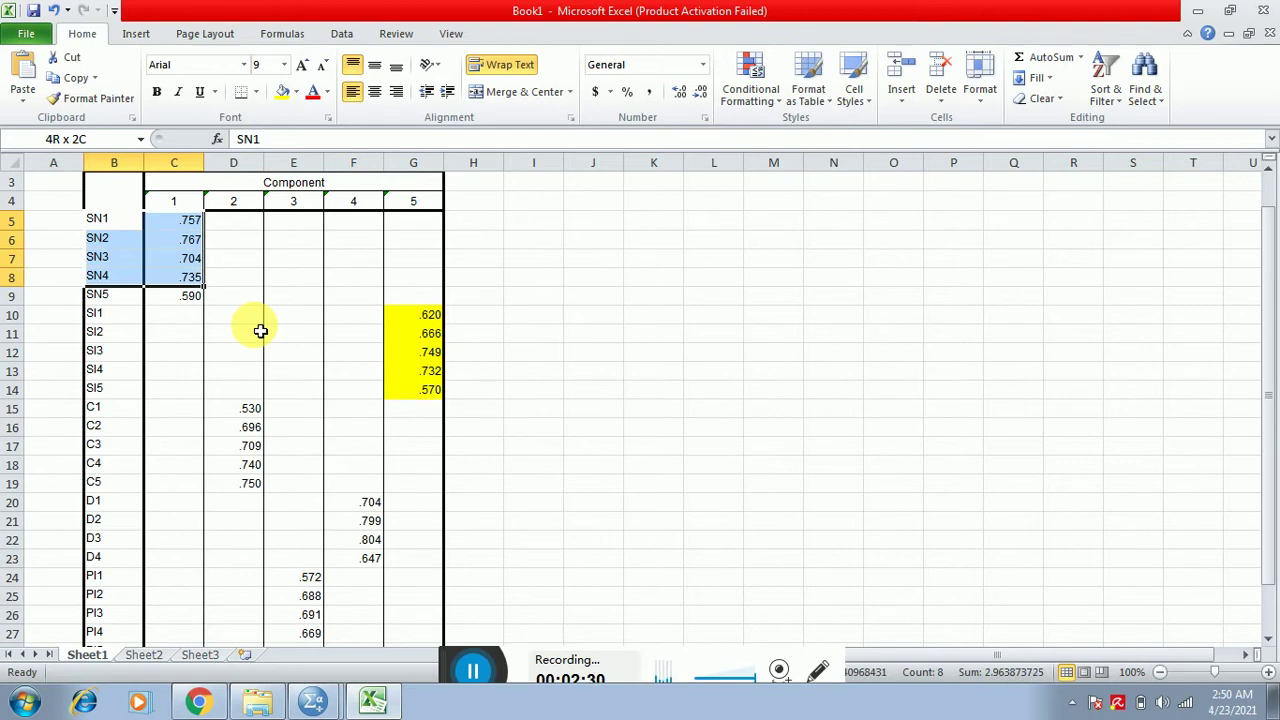
{"action": "key", "text": "shift+Down"}
Step: Switch to the SPSS Data Editor, open Compute Variable and name the target variable SNEED
{"action": "key", "text": "alt+Tab"}
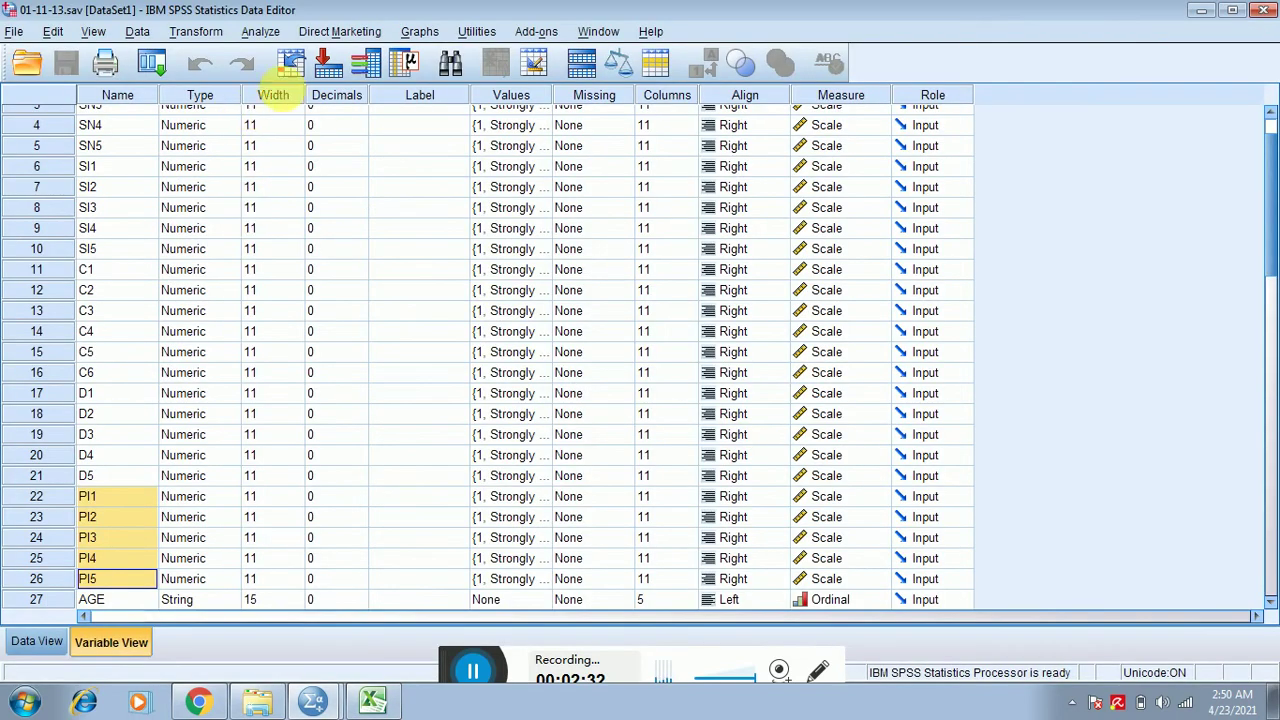
{"action": "left_click", "coordinate": [195, 31]}
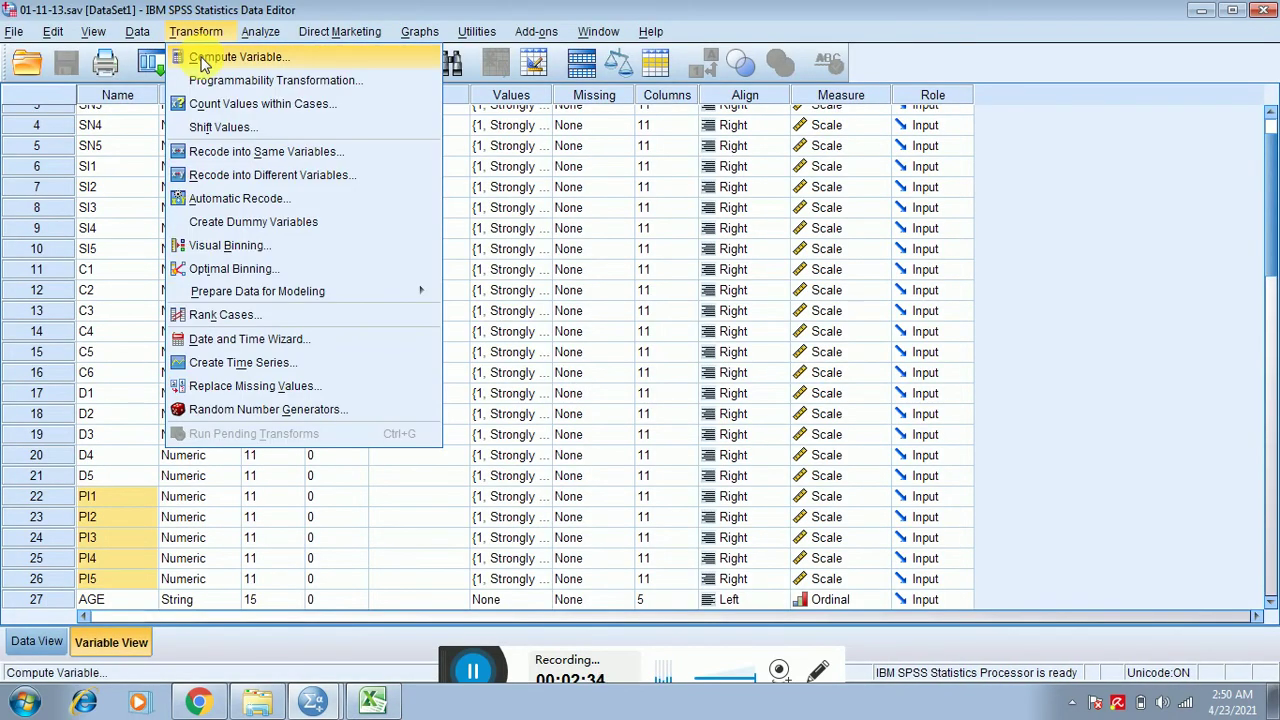
{"action": "left_click", "coordinate": [203, 60]}
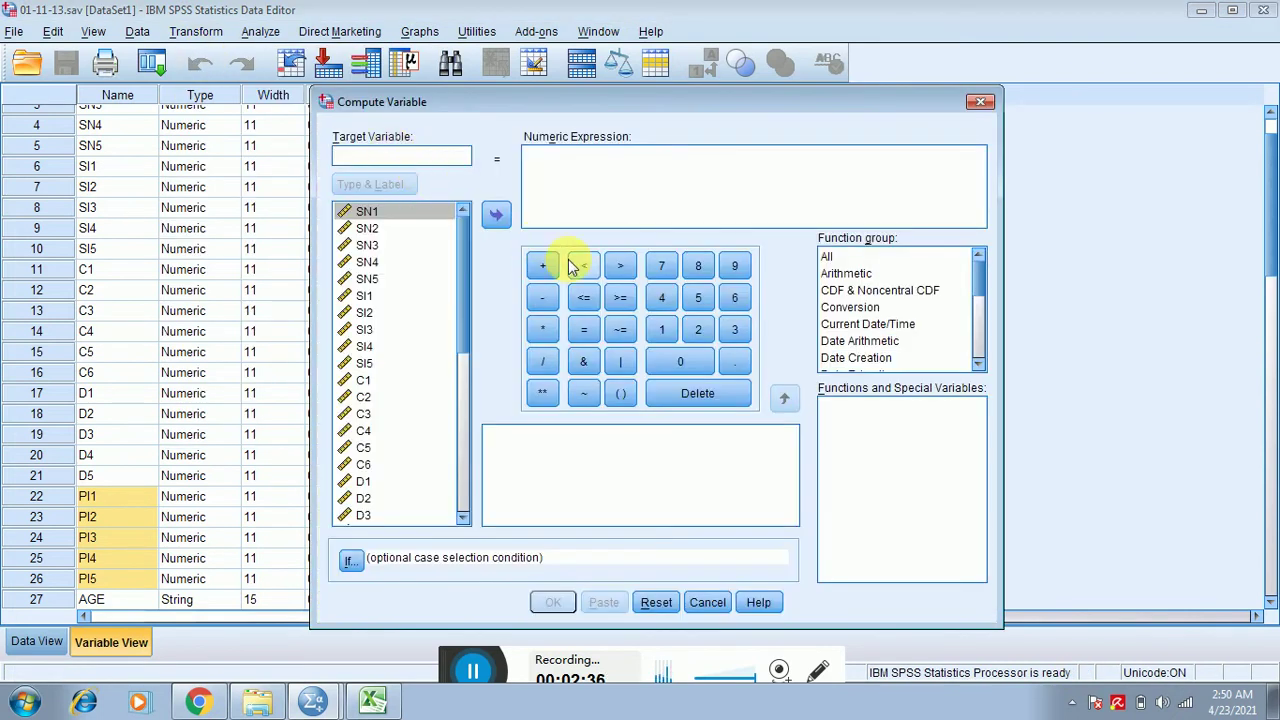
{"action": "type", "text": "SNEED"}
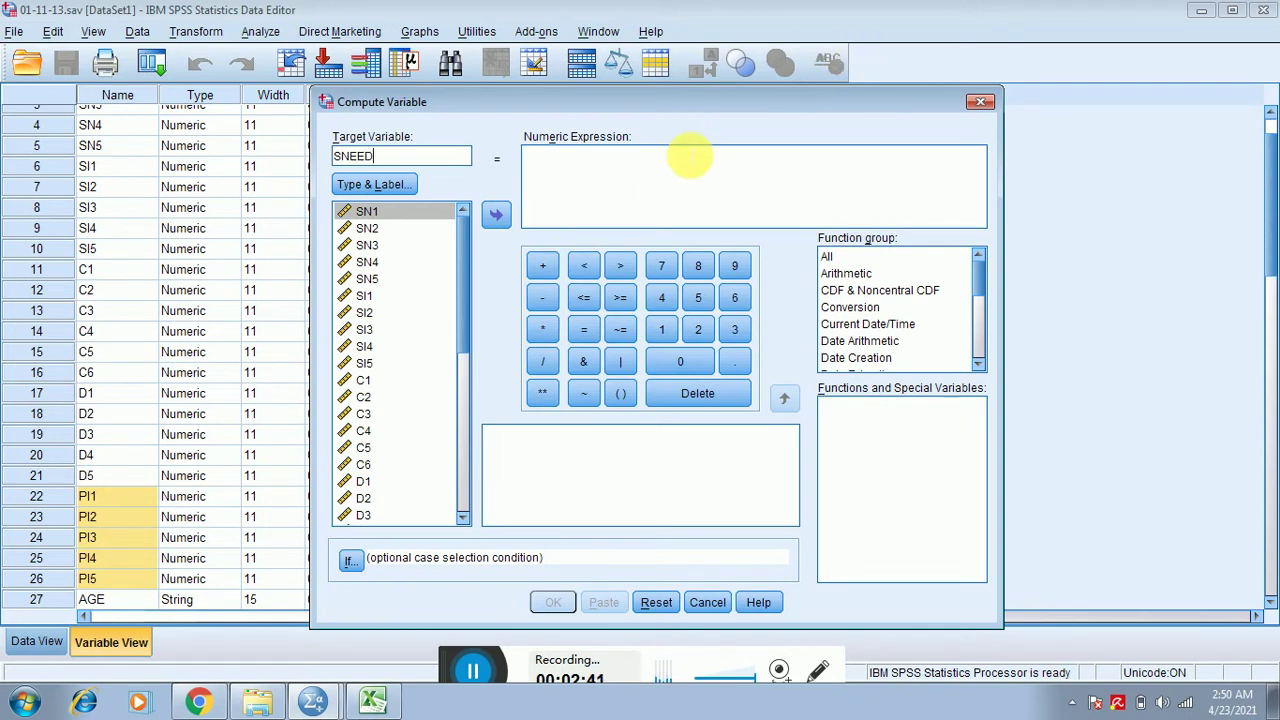
Step: Define SNEED with the numeric expression (SN1+SN2+SN3+SN4+SN5)/5 and run the computation
{"action": "left_click", "coordinate": [689, 157]}
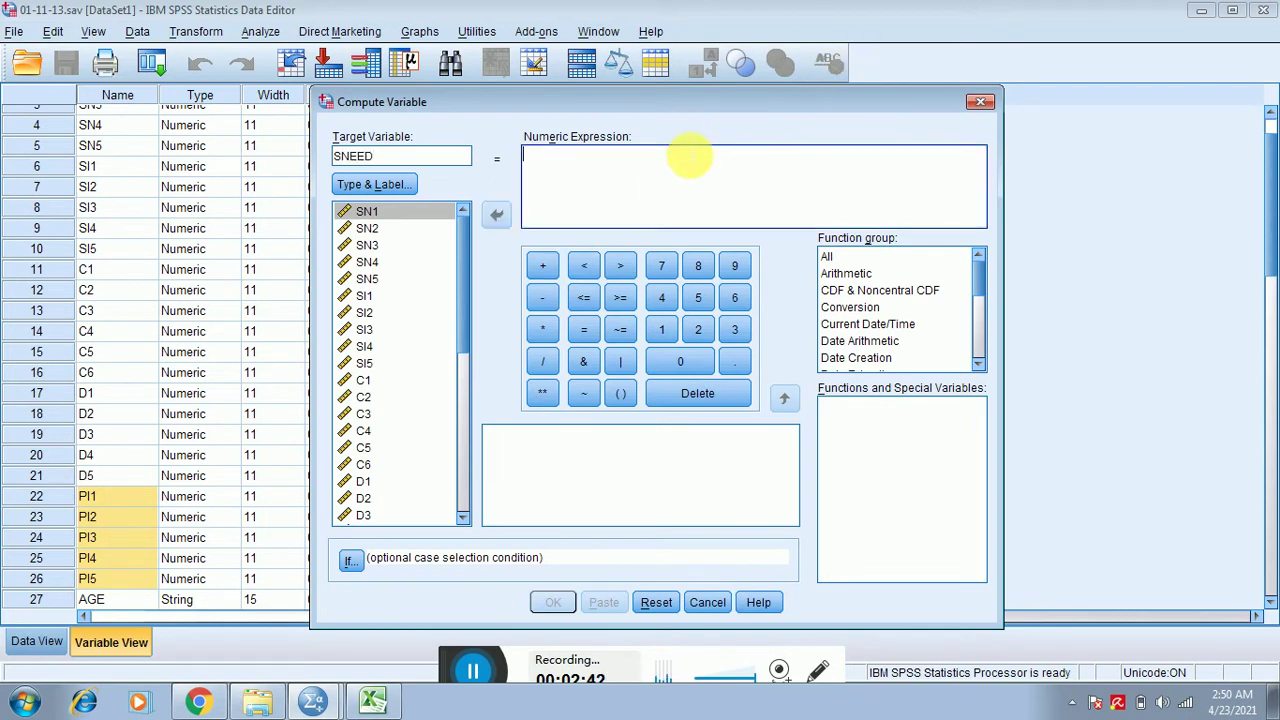
{"action": "type", "text": "("}
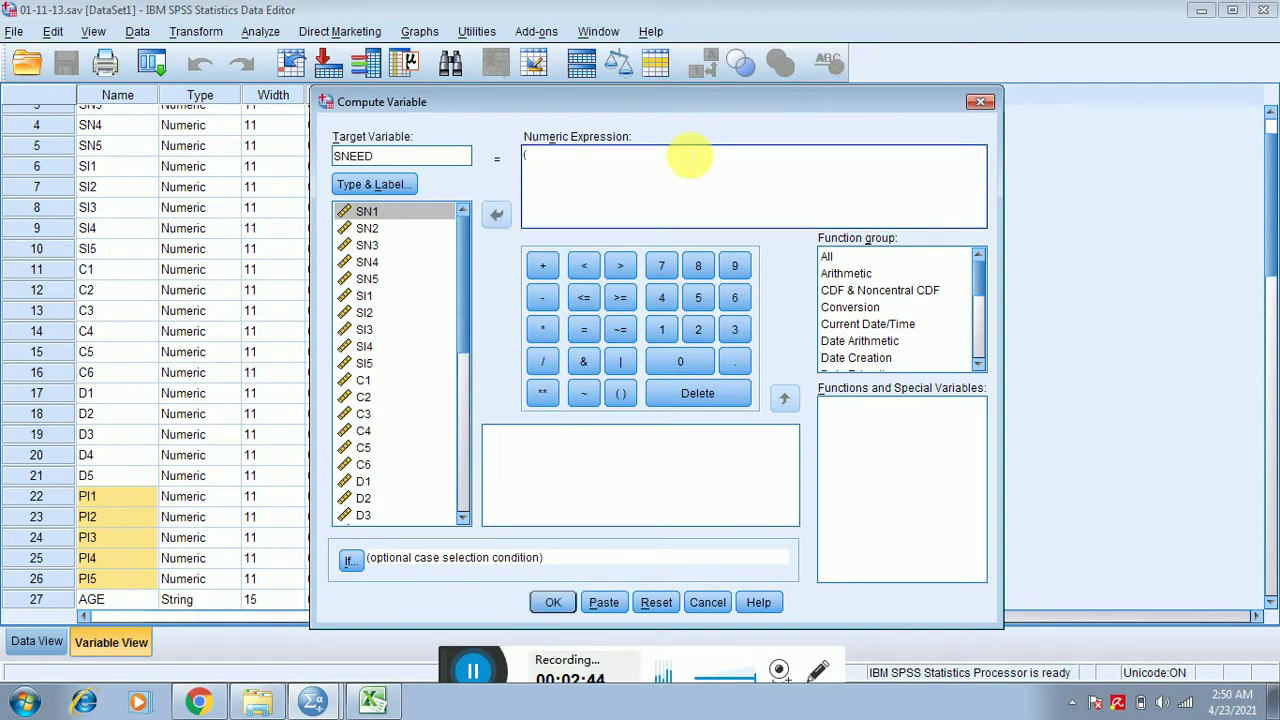
{"action": "double_click", "coordinate": [359, 214]}
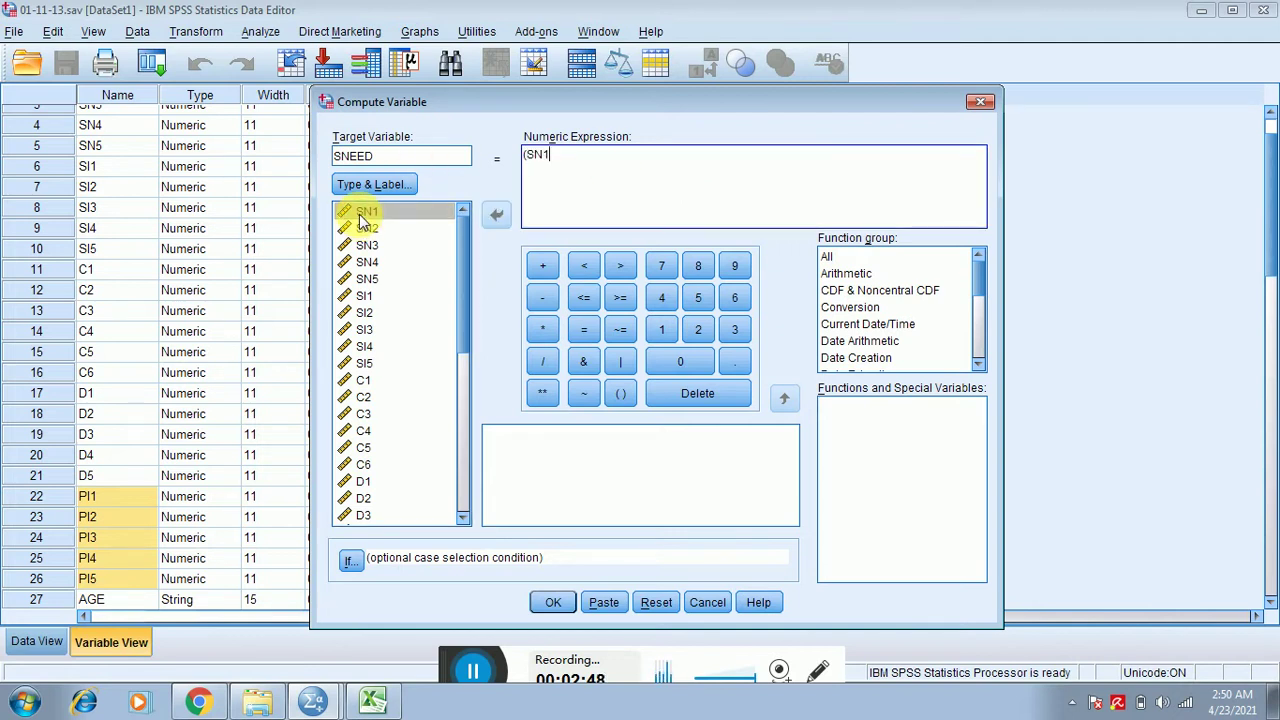
{"action": "type", "text": "+"}
{"action": "double_click", "coordinate": [369, 229]}
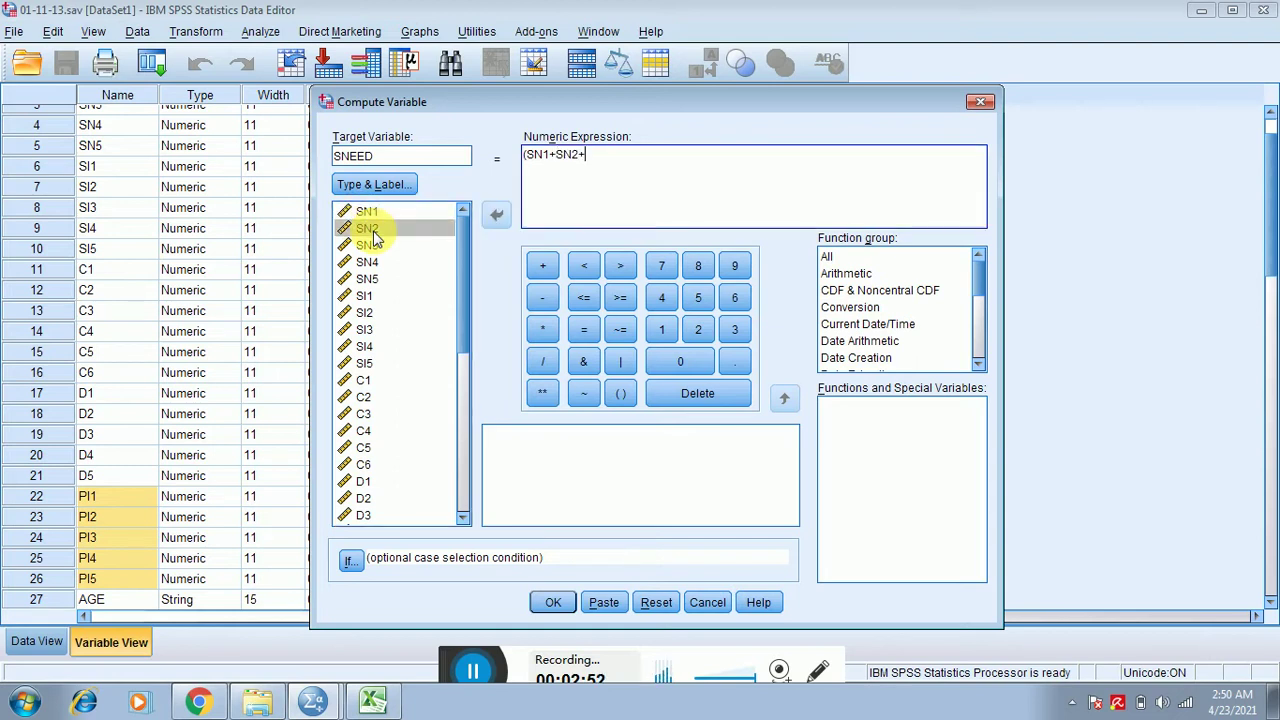
{"action": "left_click", "coordinate": [374, 247]}
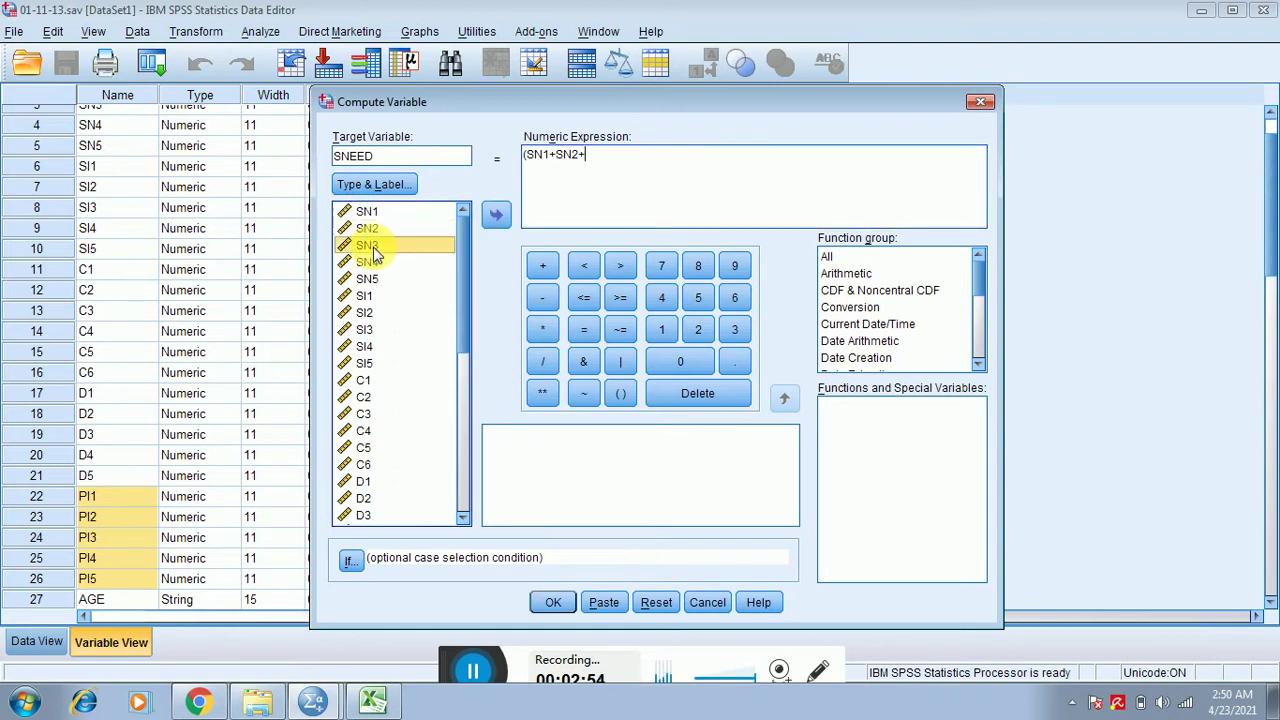
{"action": "double_click", "coordinate": [373, 247]}
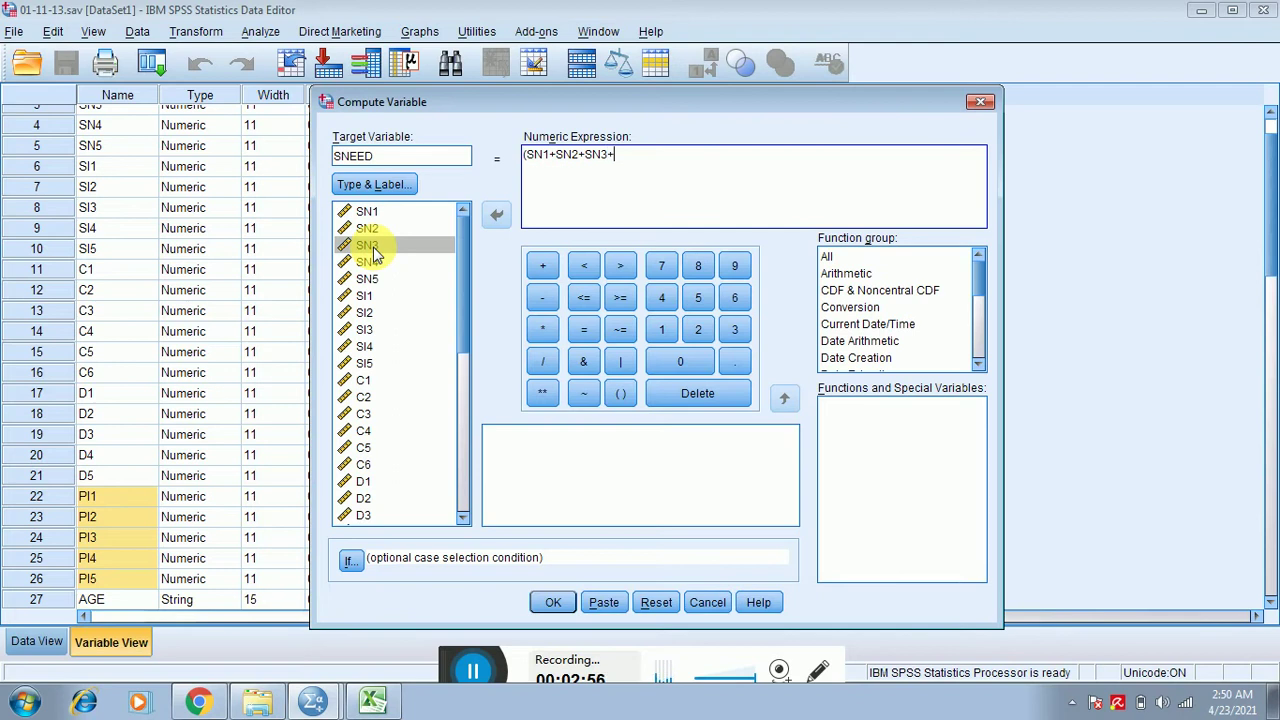
{"action": "double_click", "coordinate": [370, 262]}
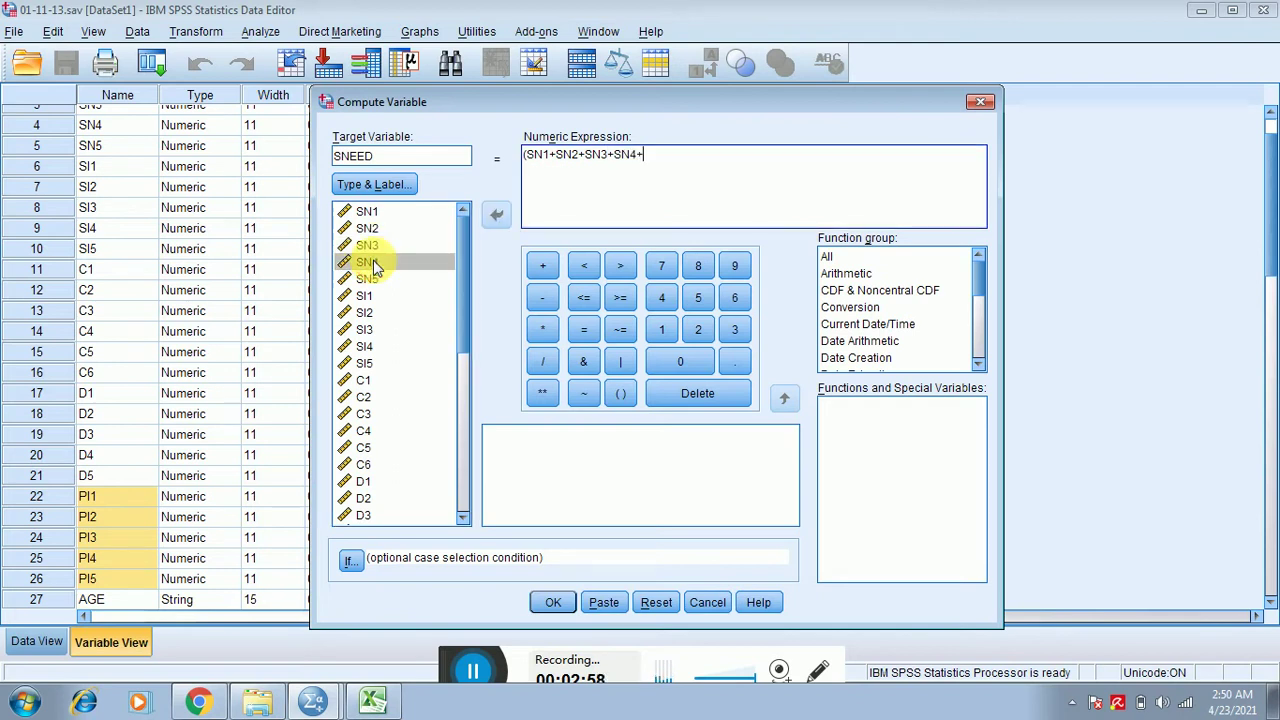
{"action": "double_click", "coordinate": [366, 280]}
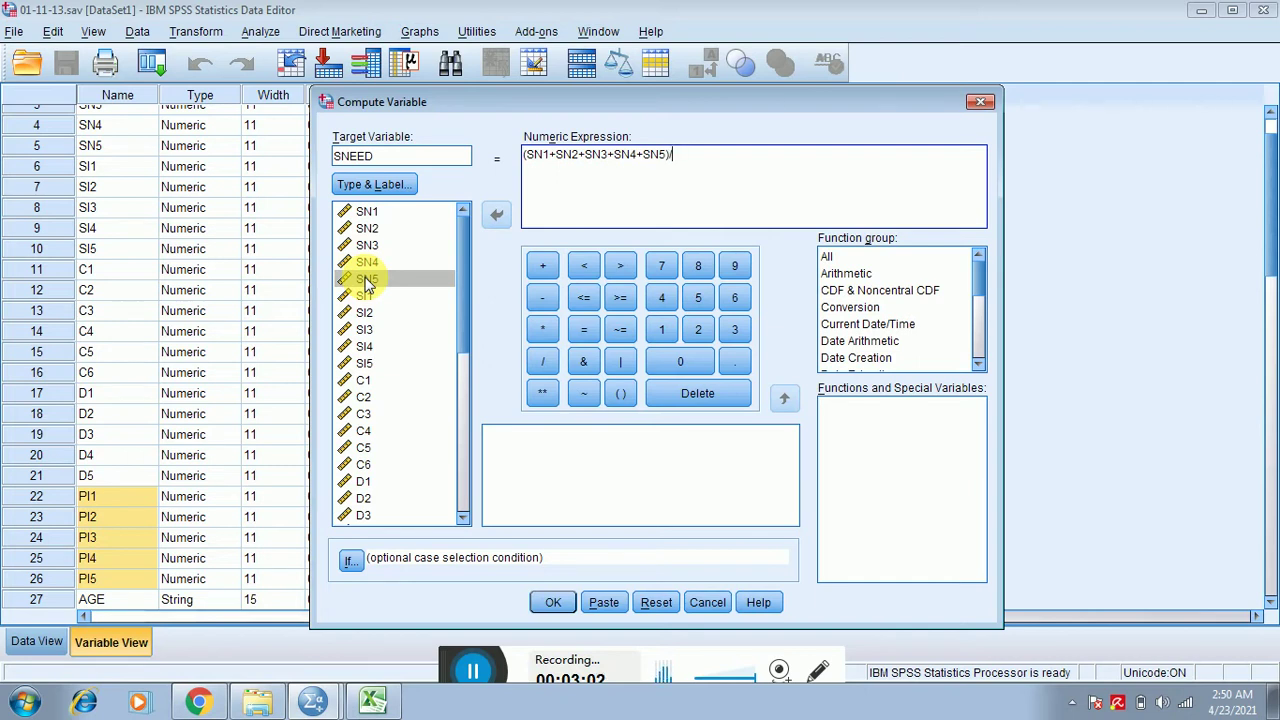
{"action": "left_click", "coordinate": [750, 203]}
{"action": "type", "text": "/5"}
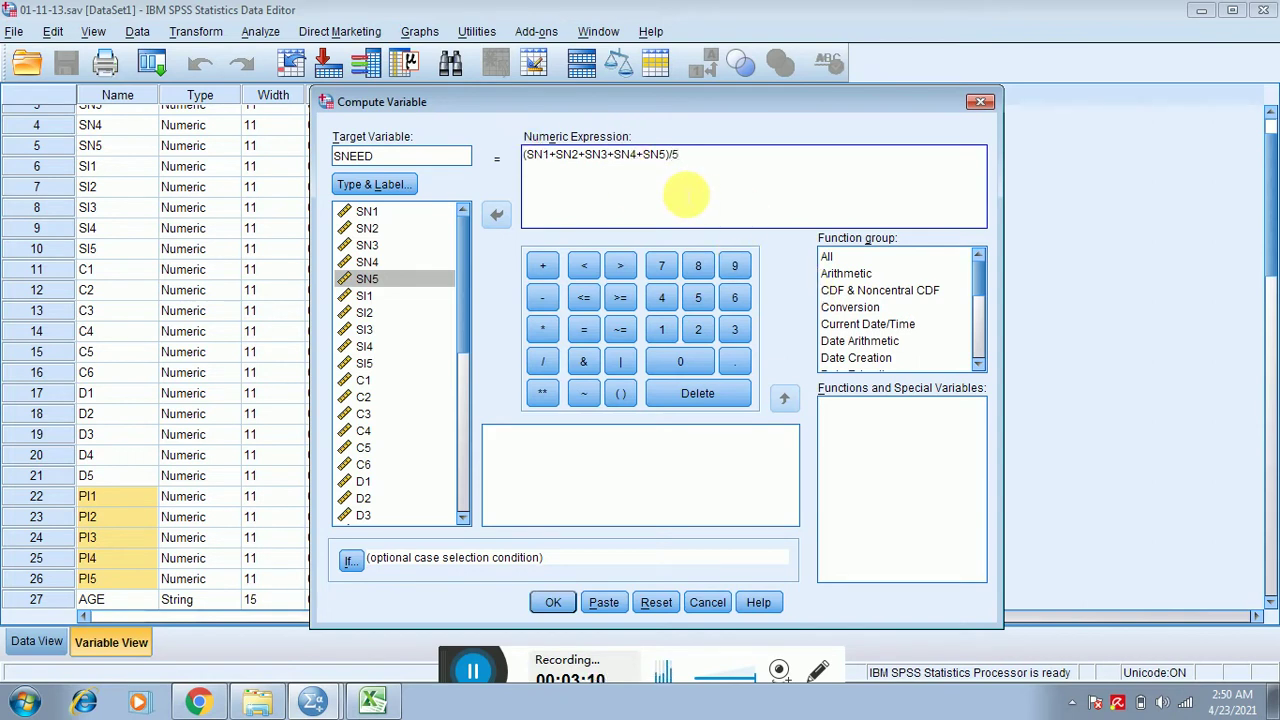
{"action": "left_click", "coordinate": [550, 604]}
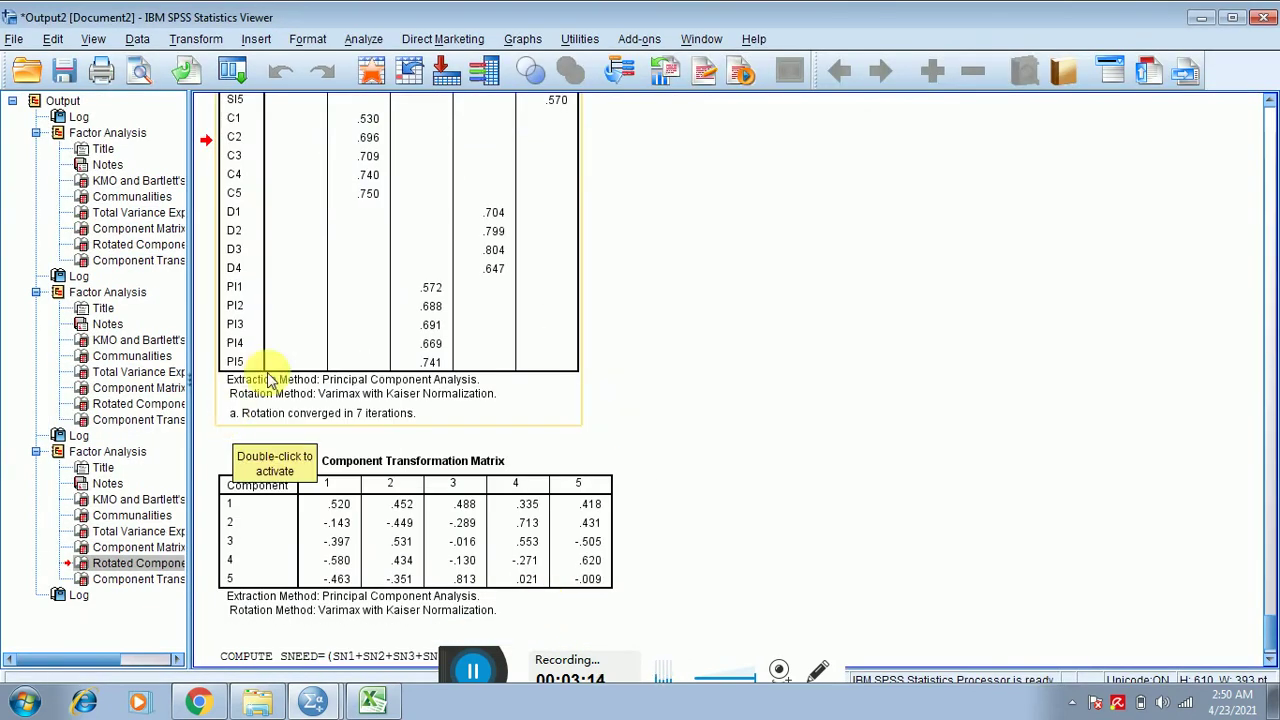
Step: Reopen Compute Variable and, in the Excel matrix, select the SI1 to SI5 rows across all five components (B10:G14)
{"action": "left_click", "coordinate": [196, 39]}
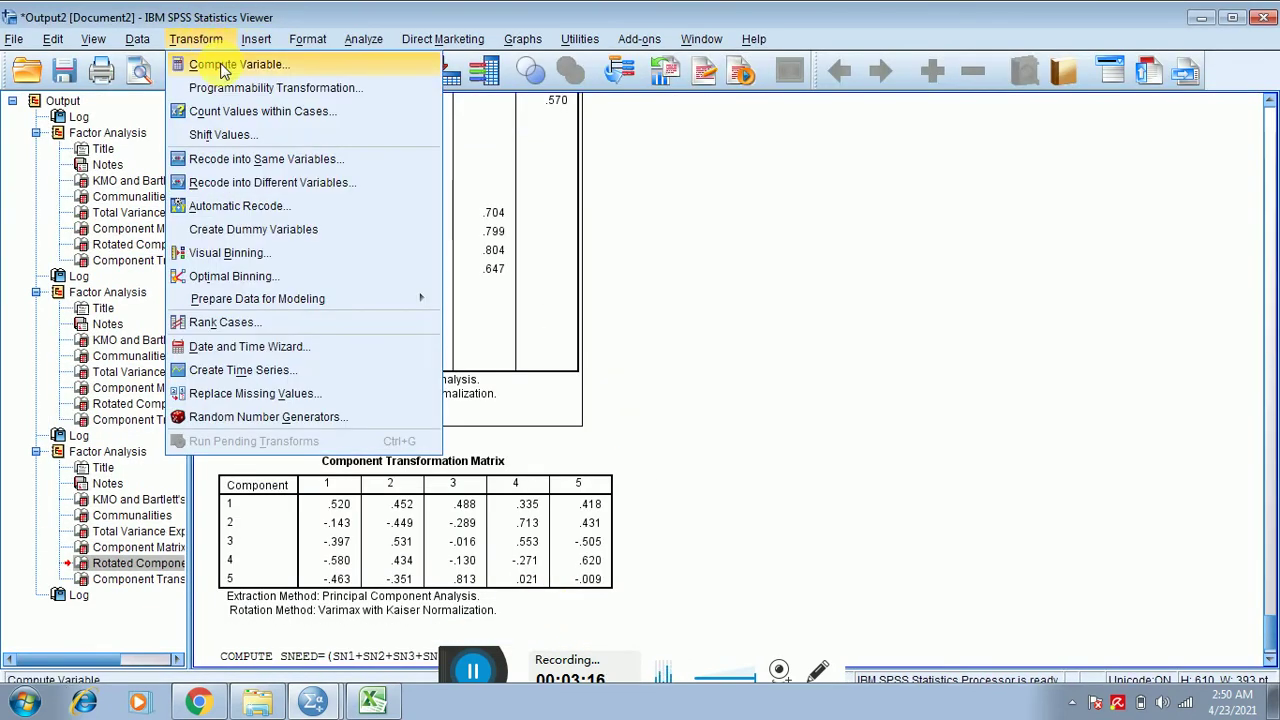
{"action": "left_click", "coordinate": [222, 57]}
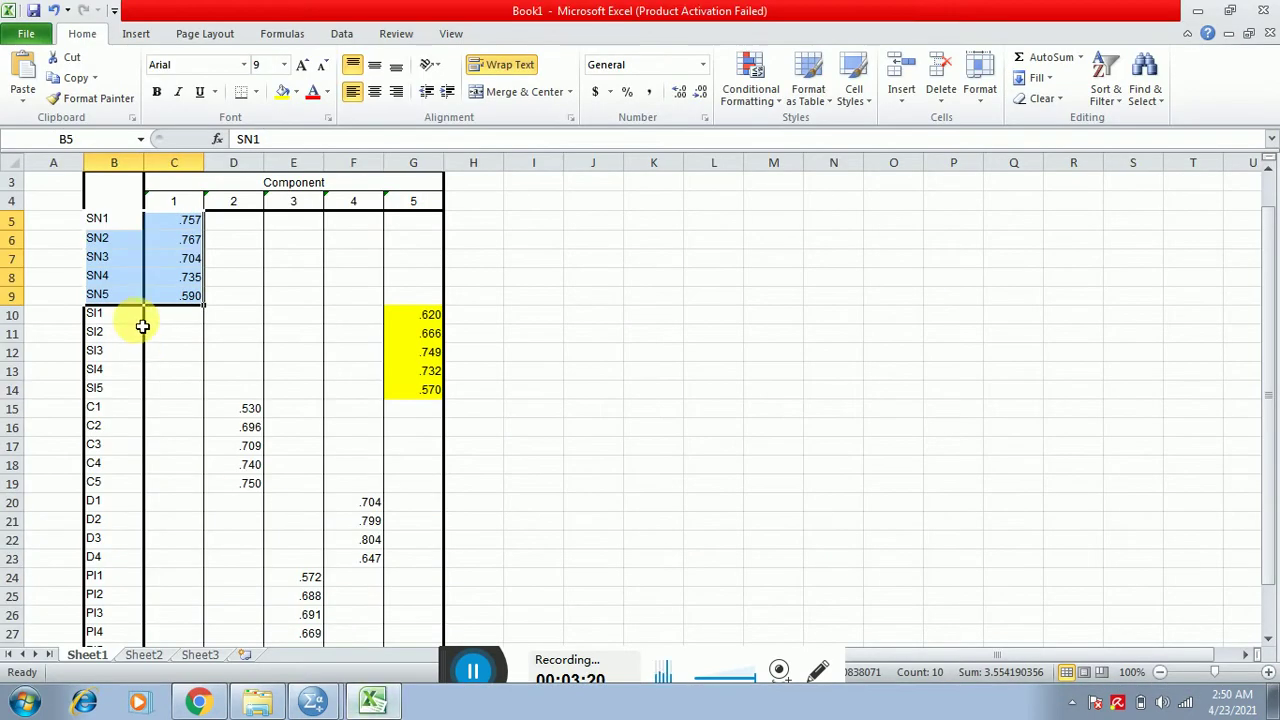
{"action": "left_click", "coordinate": [358, 318]}
{"action": "left_click", "coordinate": [131, 320]}
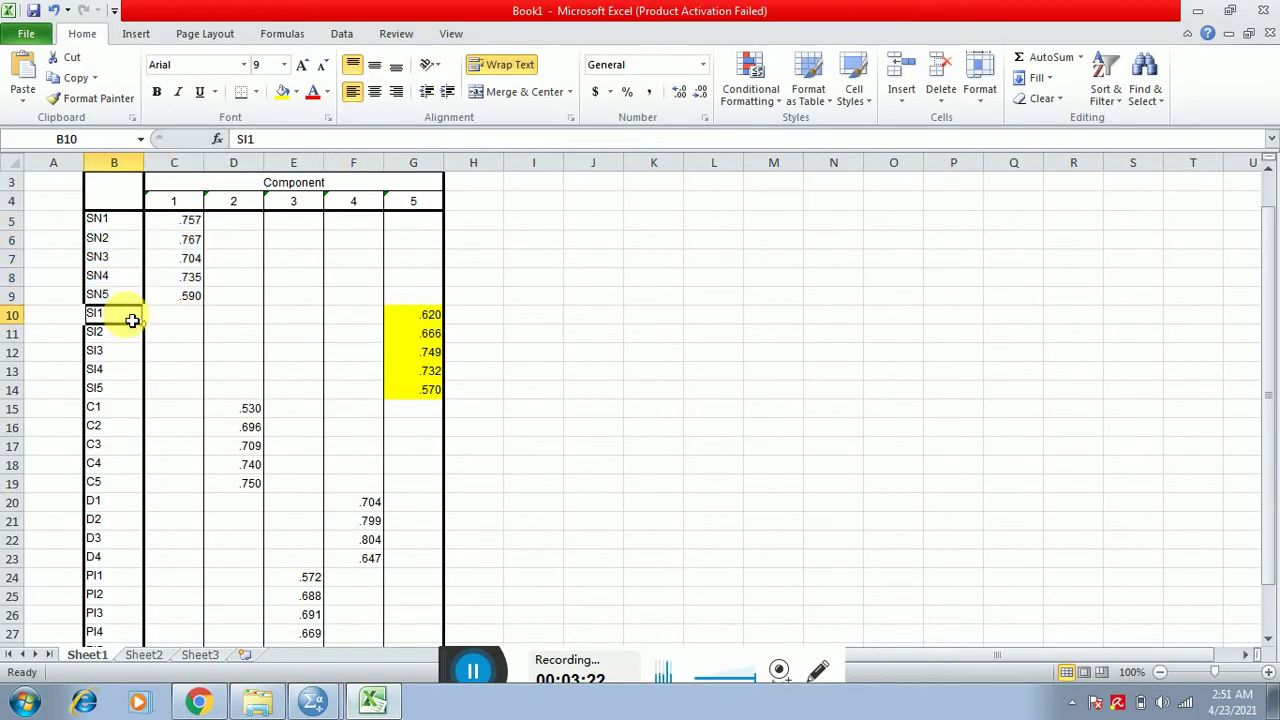
{"action": "key", "text": "shift+Down"}
{"action": "key", "text": "shift+Down"}
{"action": "key", "text": "shift+Down"}
{"action": "key", "text": "shift+Down"}
{"action": "key", "text": "shift+Right"}
{"action": "key", "text": "shift+Right"}
{"action": "key", "text": "shift+Right"}
{"action": "key", "text": "shift+Right"}
{"action": "key", "text": "shift+Right"}
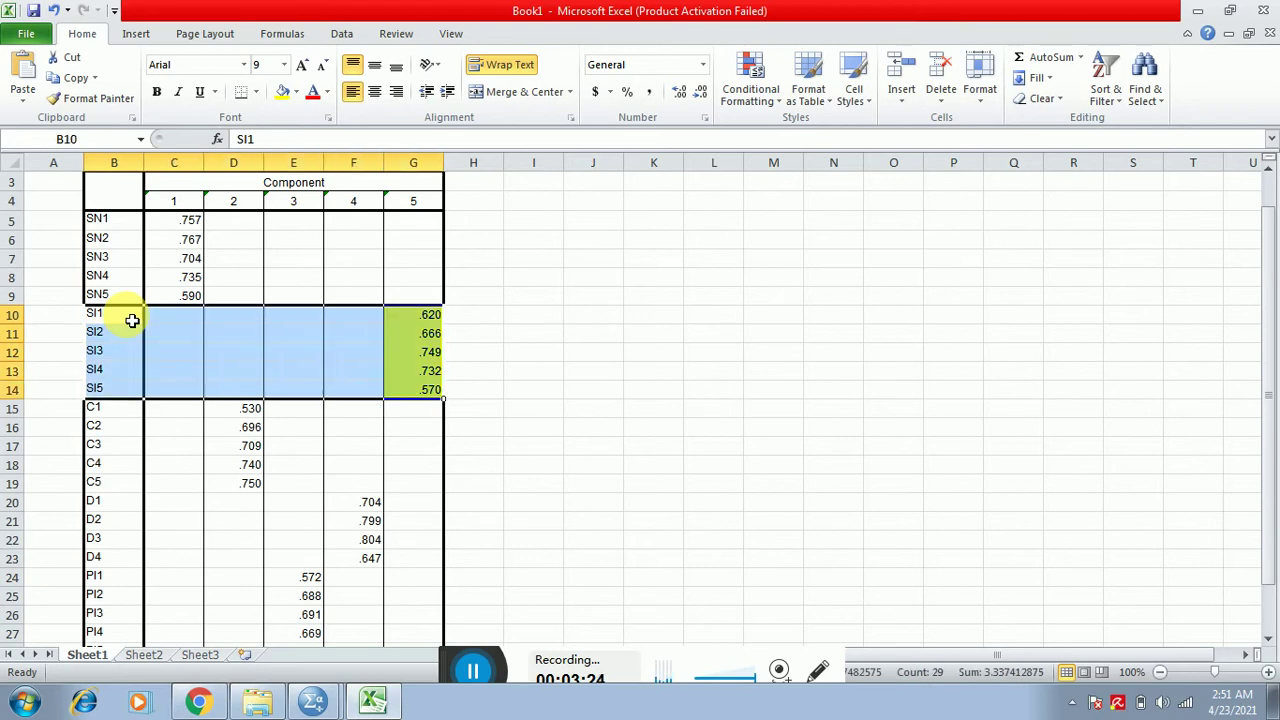
Step: Switch back to the SPSS Compute Variable dialog and change the target variable name to SINF
{"action": "key", "text": "alt+Tab"}
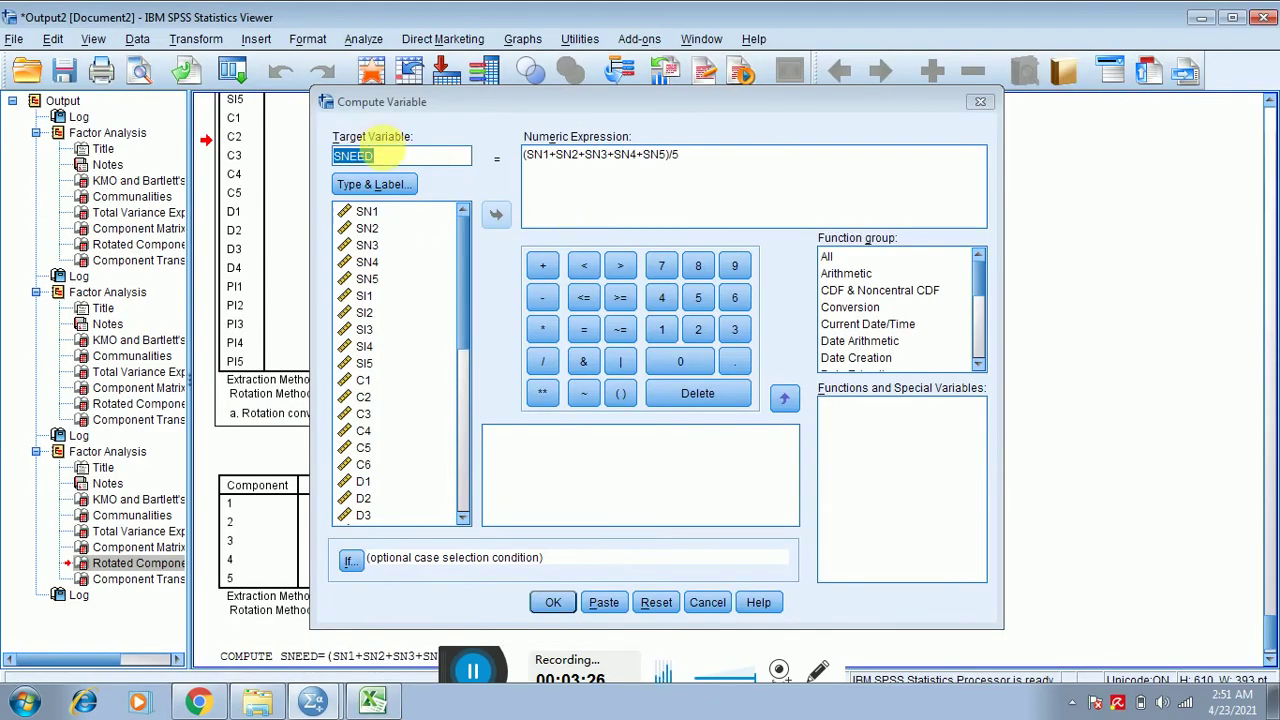
{"action": "left_click", "coordinate": [393, 155]}
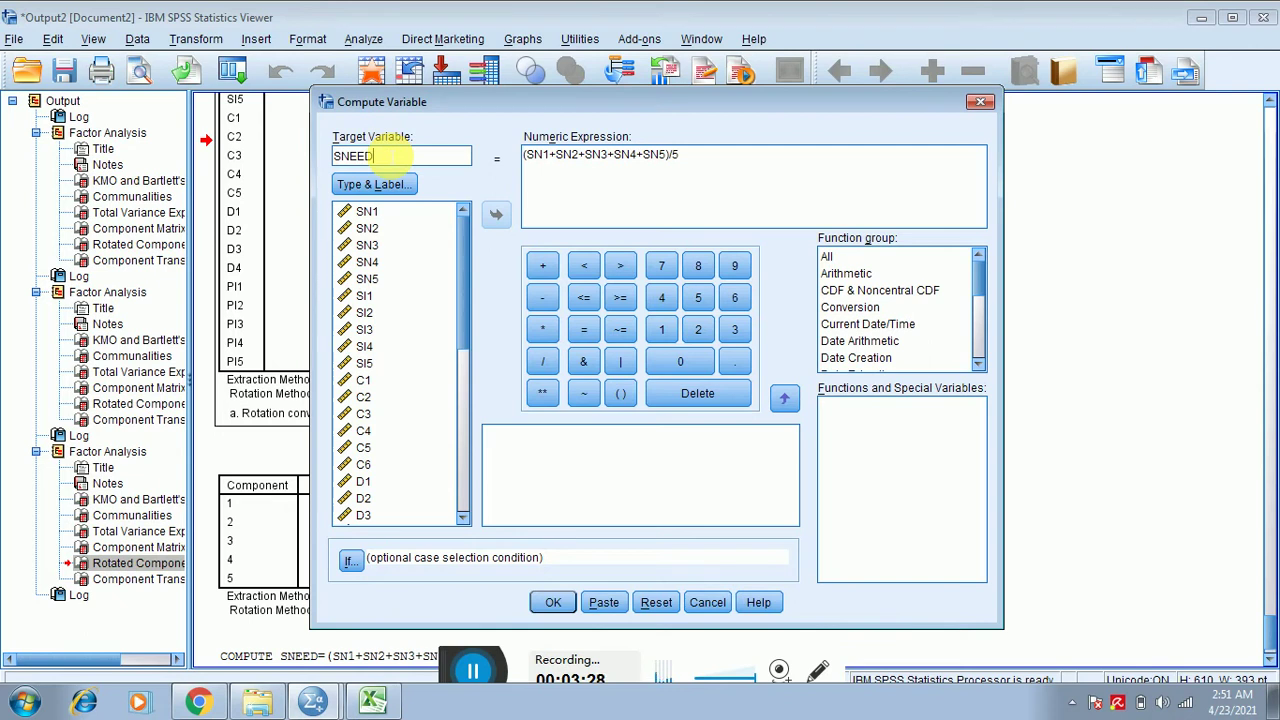
{"action": "type", "text": "INF"}
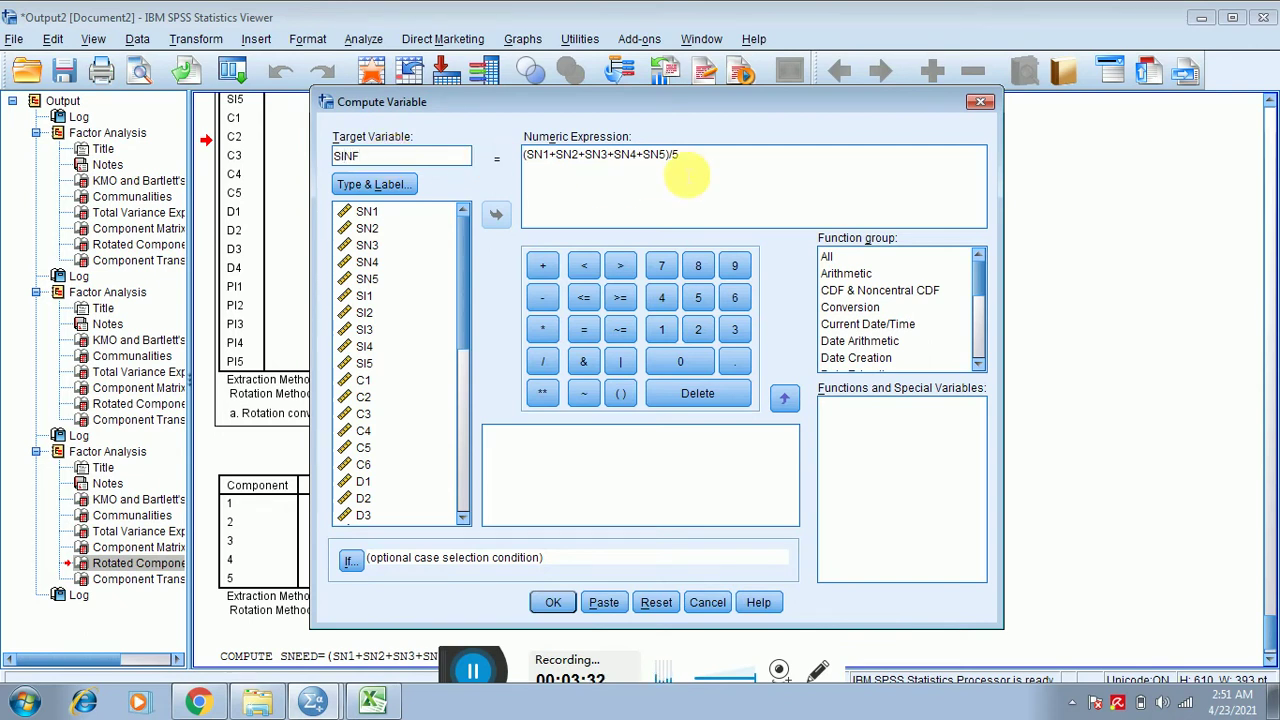
Step: Remove the SN1 to SN5 terms from the numeric expression, keeping the parentheses and the division by 5
{"action": "left_click", "coordinate": [657, 155]}
{"action": "key", "text": "shift+Left"}
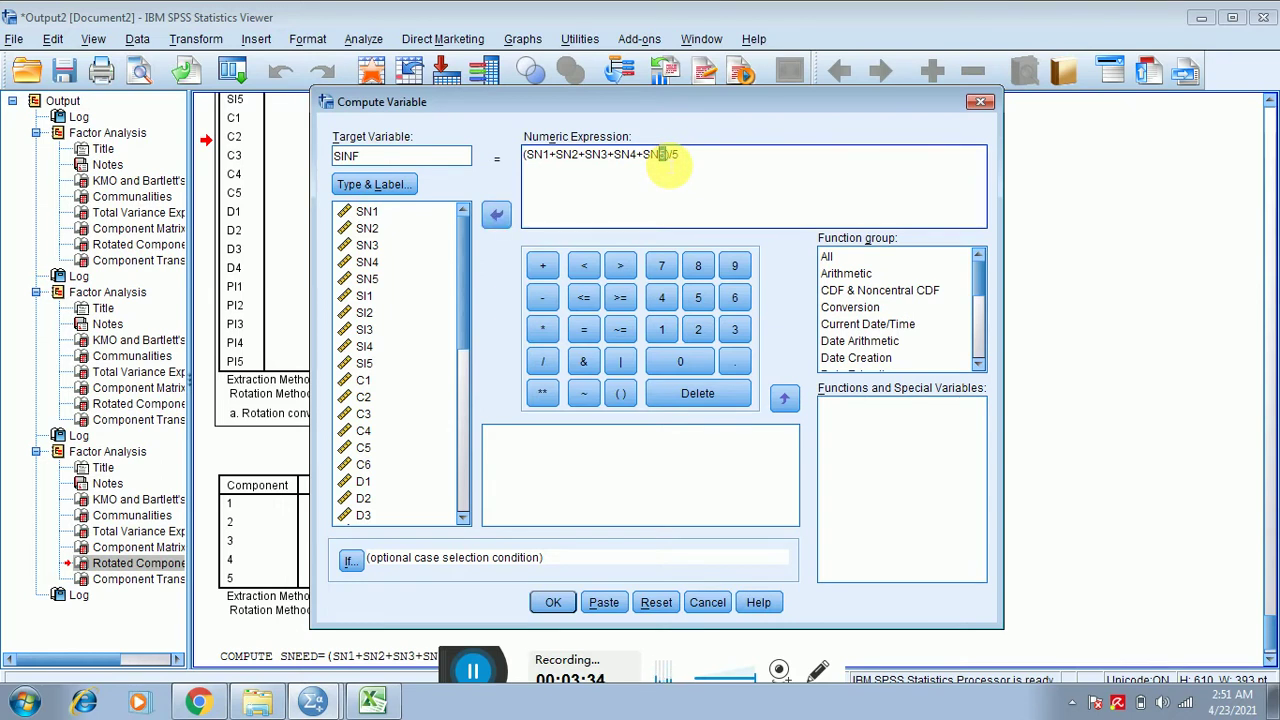
{"action": "key", "text": "shift+Left"}
{"action": "key", "text": "shift+Left"}
{"action": "key", "text": "shift+Left"}
{"action": "key", "text": "shift+Left"}
{"action": "key", "text": "shift+Left"}
{"action": "key", "text": "shift+Left"}
{"action": "key", "text": "shift+Left"}
{"action": "key", "text": "shift+Left"}
{"action": "key", "text": "shift+Left"}
{"action": "key", "text": "shift+Left"}
{"action": "key", "text": "shift+Left"}
{"action": "key", "text": "shift+Left"}
{"action": "key", "text": "shift+Left"}
{"action": "key", "text": "shift+Left"}
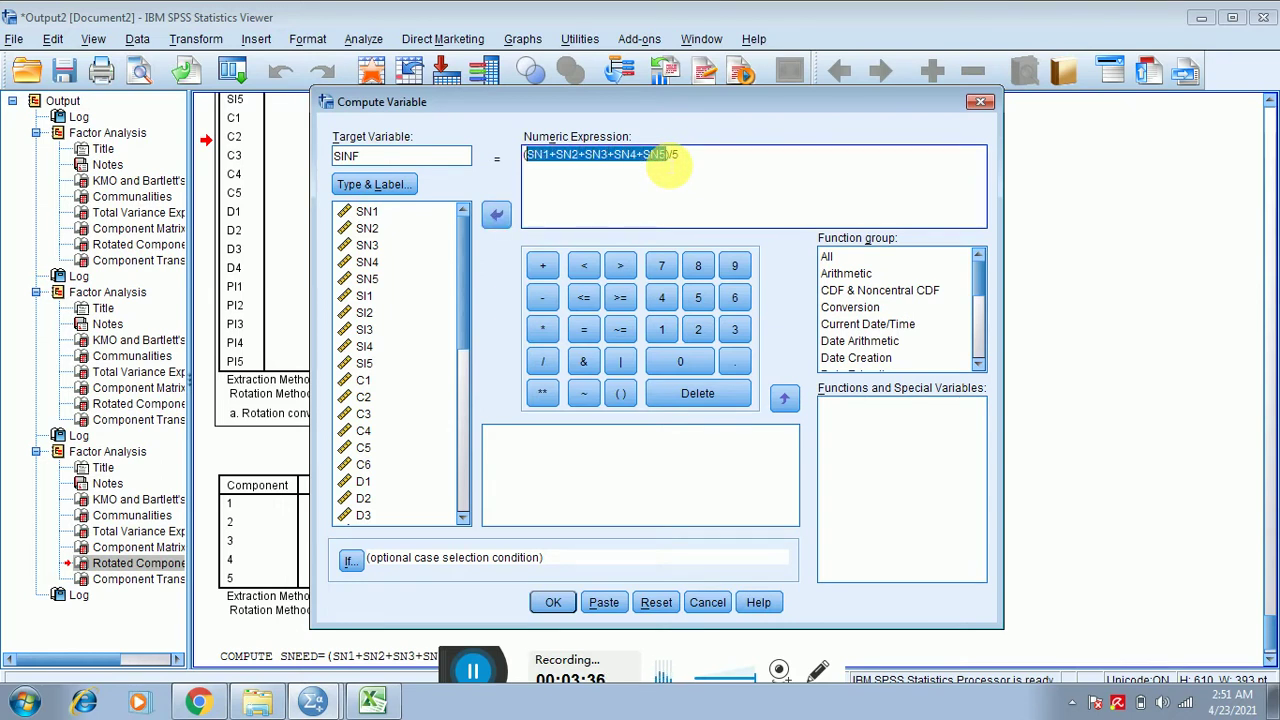
{"action": "key", "text": "Delete"}
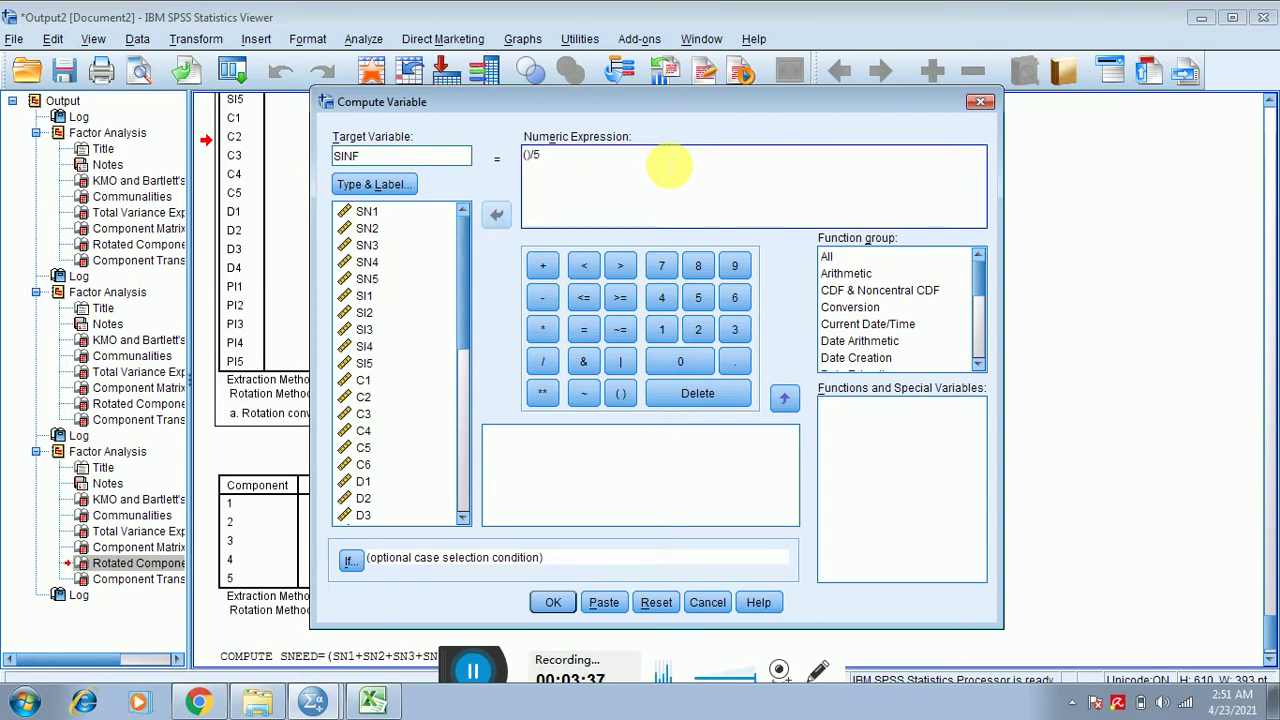
Step: Fill the parentheses with SI1+SI2+SI3+SI4+SI5 so the expression reads (SI1+SI2+SI3+SI4+SI5)/5, and compute SINF
{"action": "double_click", "coordinate": [360, 298]}
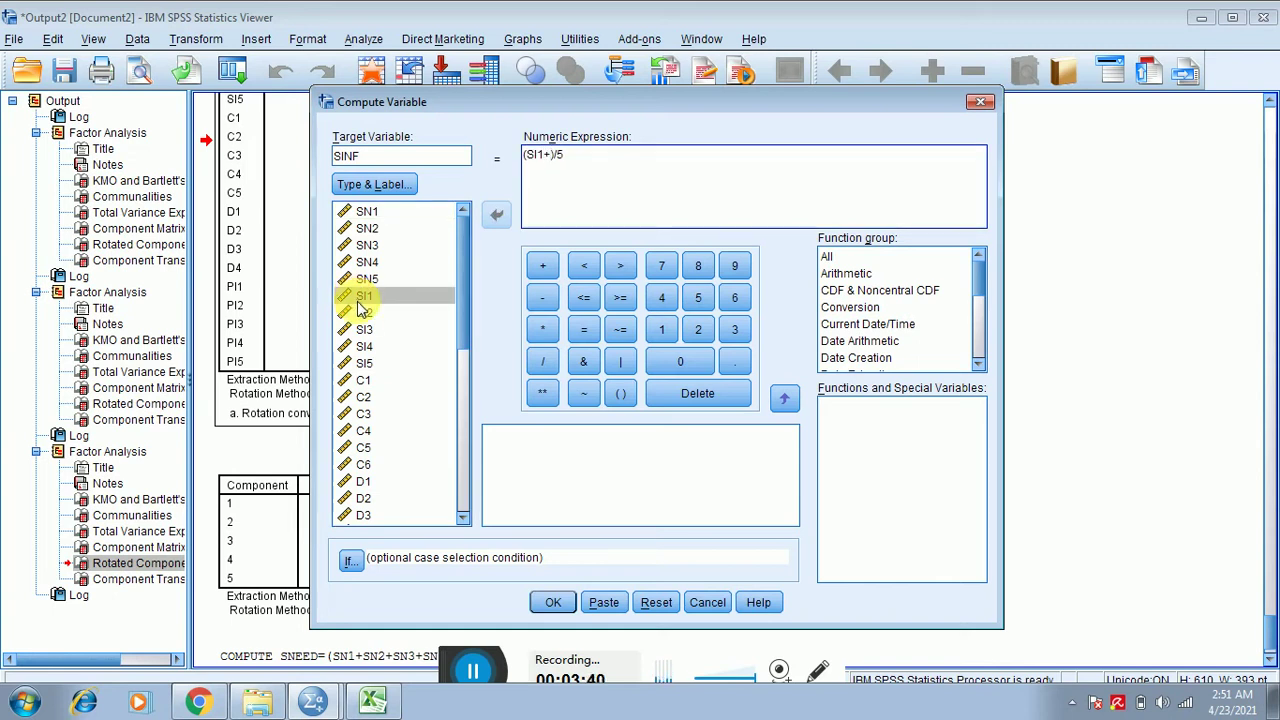
{"action": "double_click", "coordinate": [362, 314]}
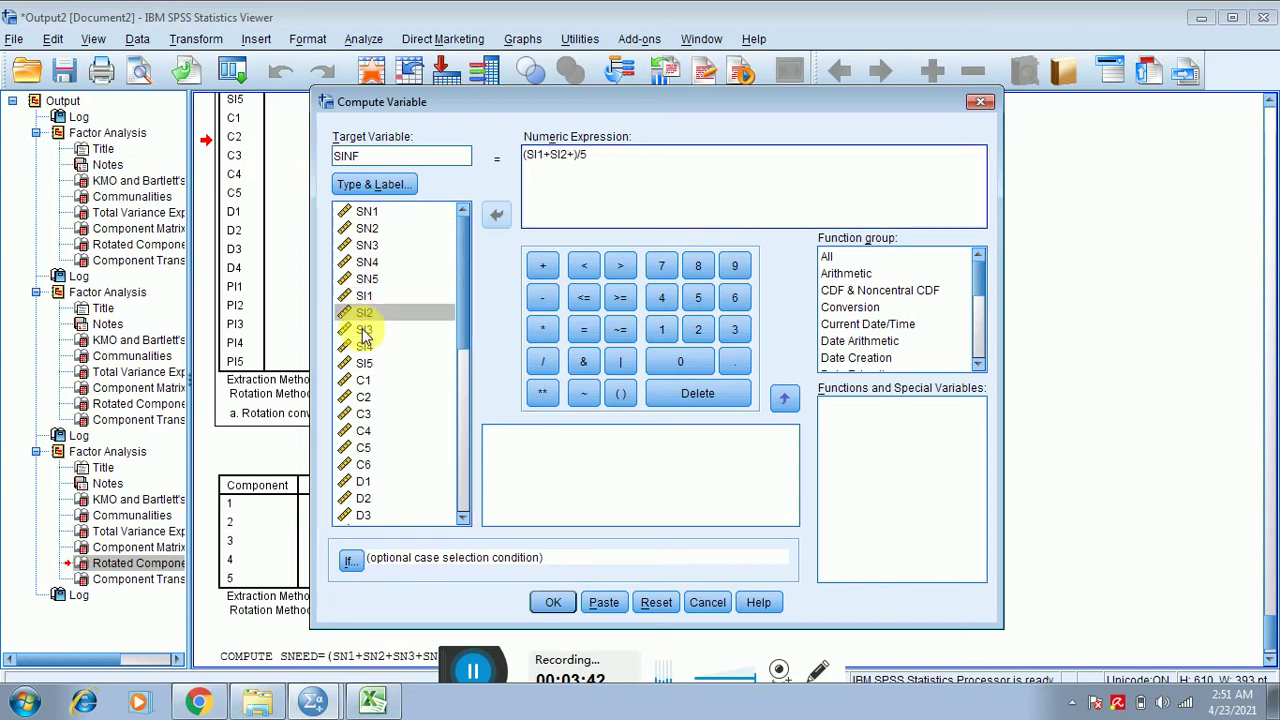
{"action": "double_click", "coordinate": [364, 330]}
{"action": "type", "text": "+"}
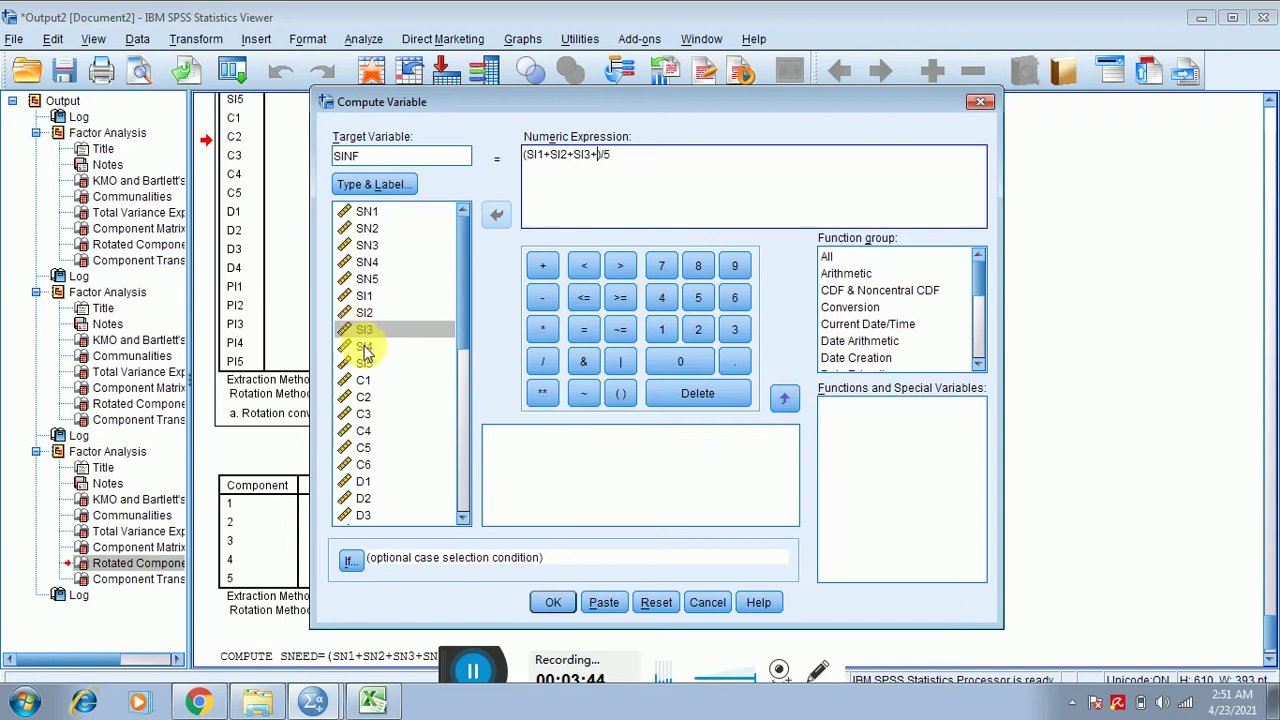
{"action": "double_click", "coordinate": [364, 347]}
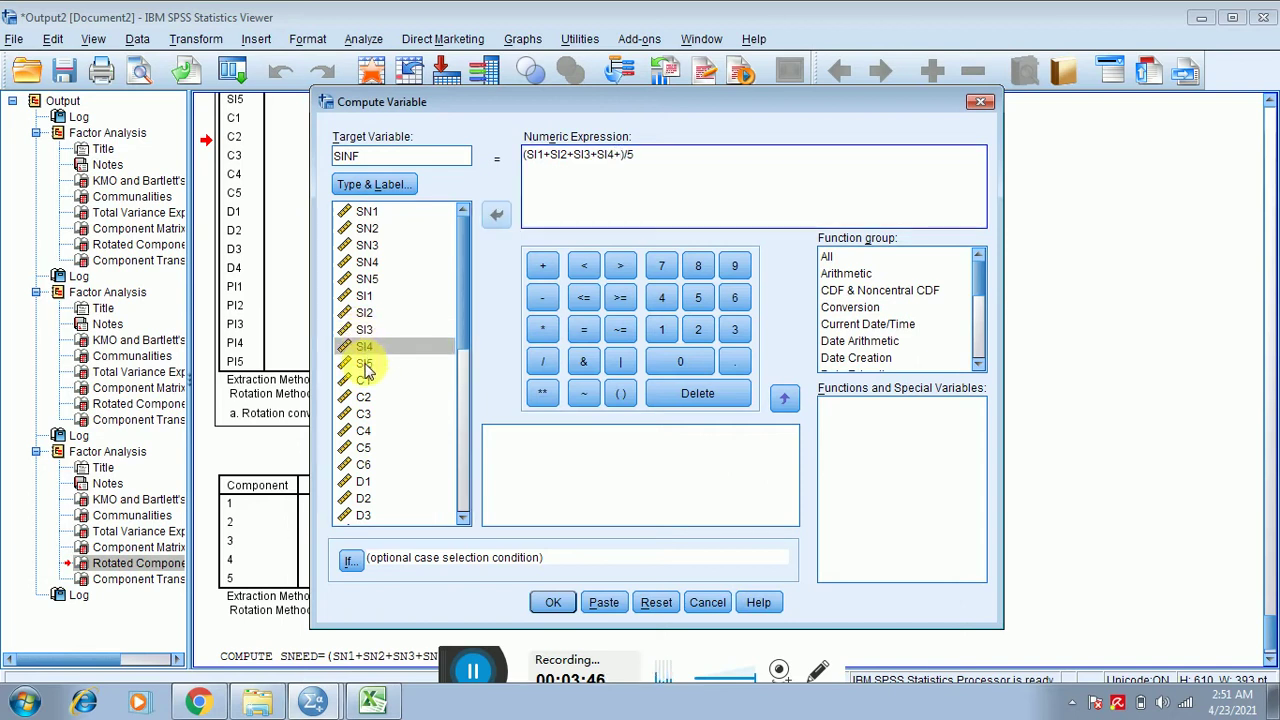
{"action": "double_click", "coordinate": [366, 365]}
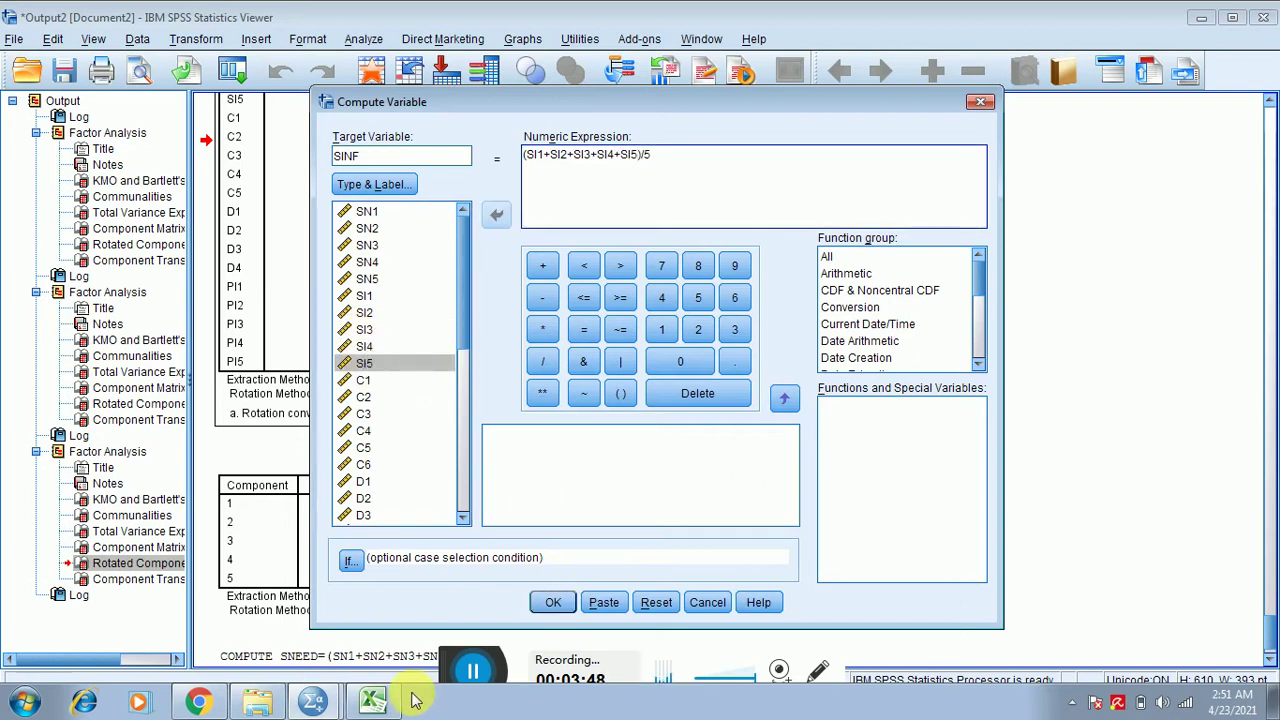
{"action": "left_click", "coordinate": [553, 602]}
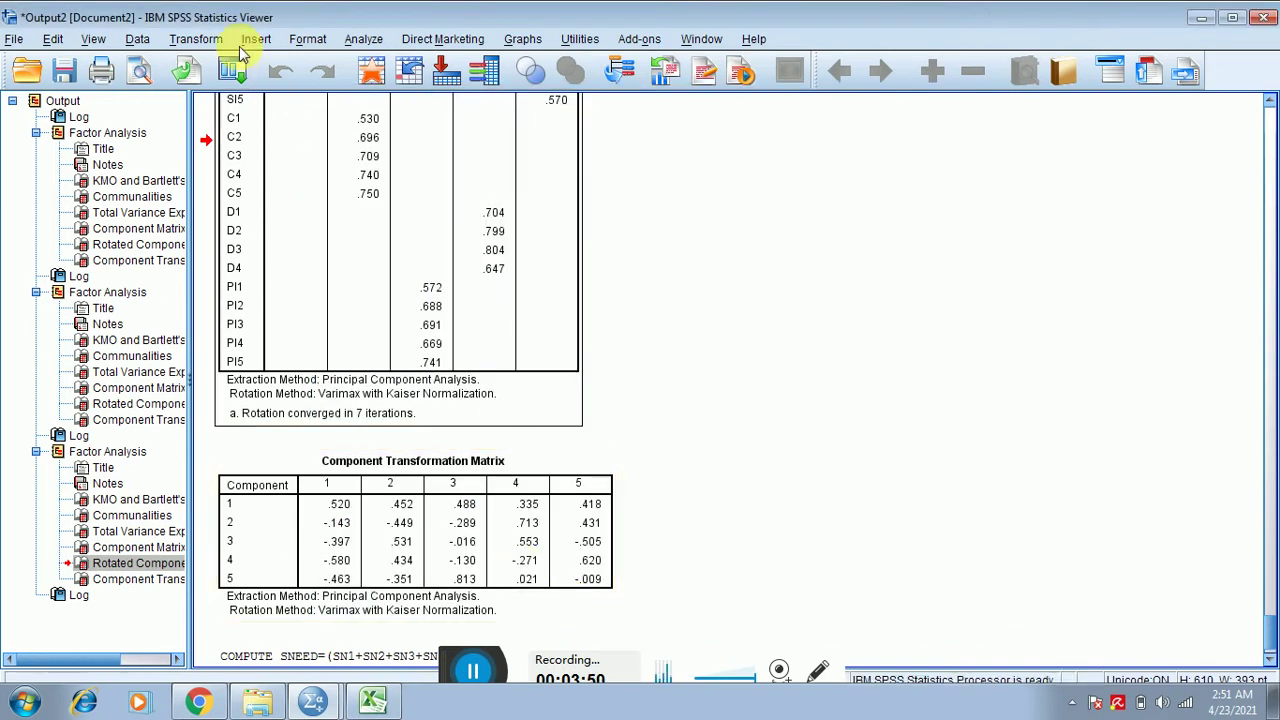
Step: Reopen Compute Variable and, in the Excel matrix, select the C1 to C5 loadings under component 2 (D15:D19)
{"action": "left_click", "coordinate": [205, 40]}
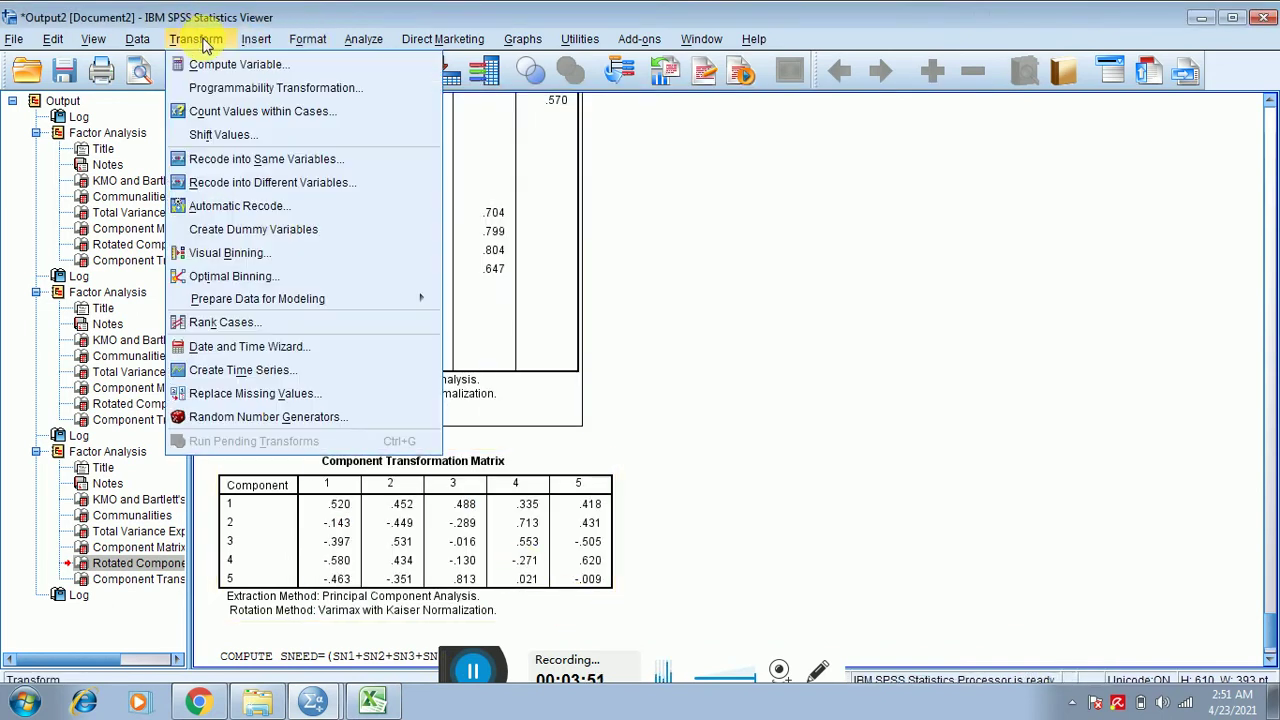
{"action": "left_click", "coordinate": [215, 63]}
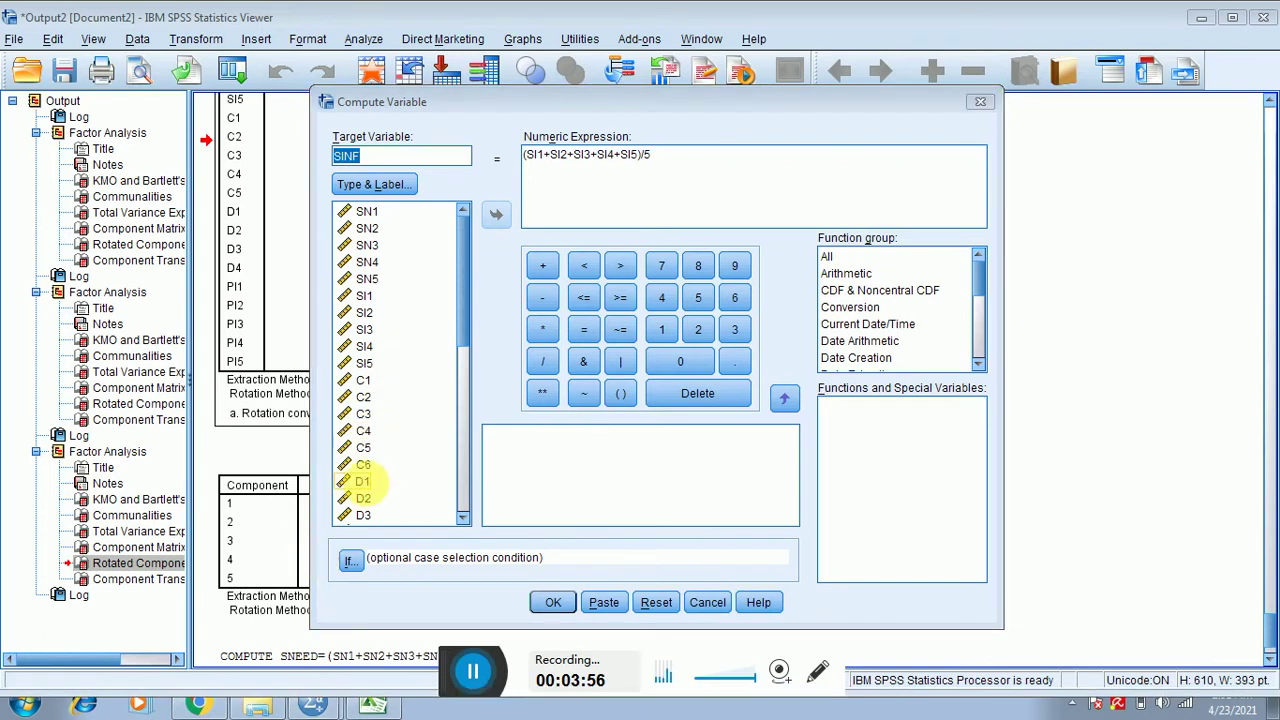
{"action": "left_click", "coordinate": [375, 703]}
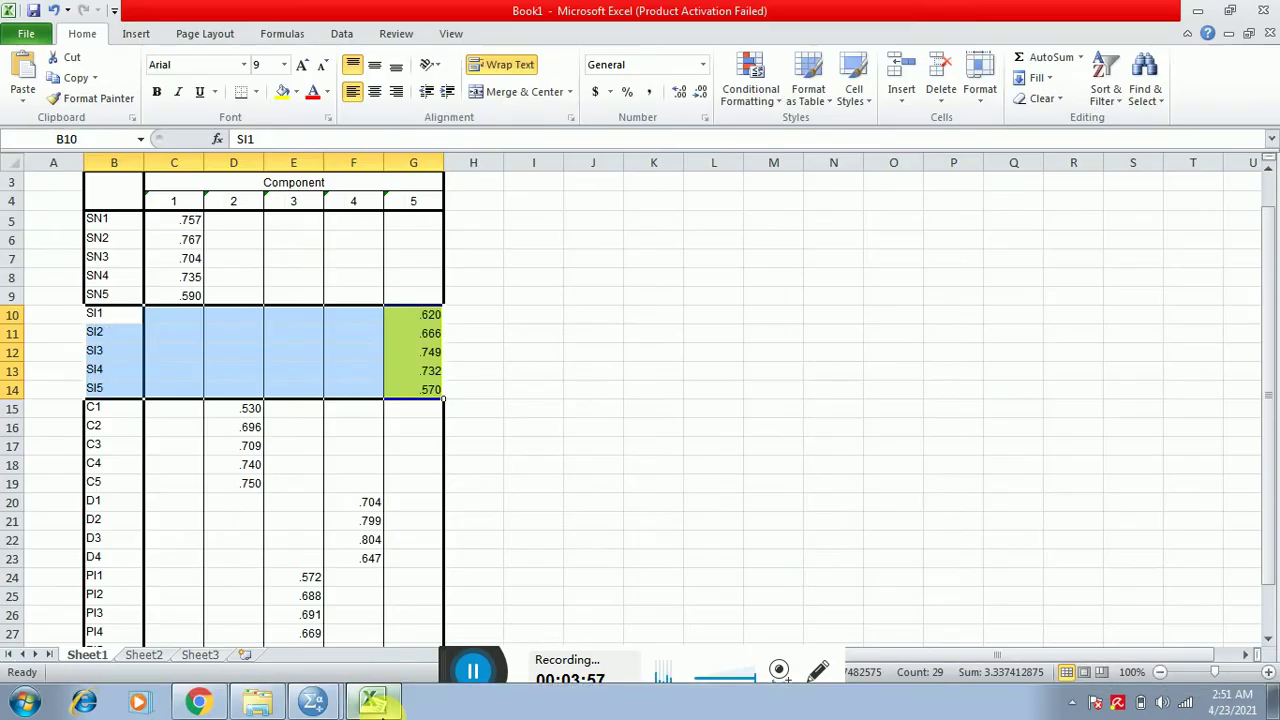
{"action": "left_click", "coordinate": [220, 412]}
{"action": "left_click_drag", "start_coordinate": [217, 428], "coordinate": [214, 424]}
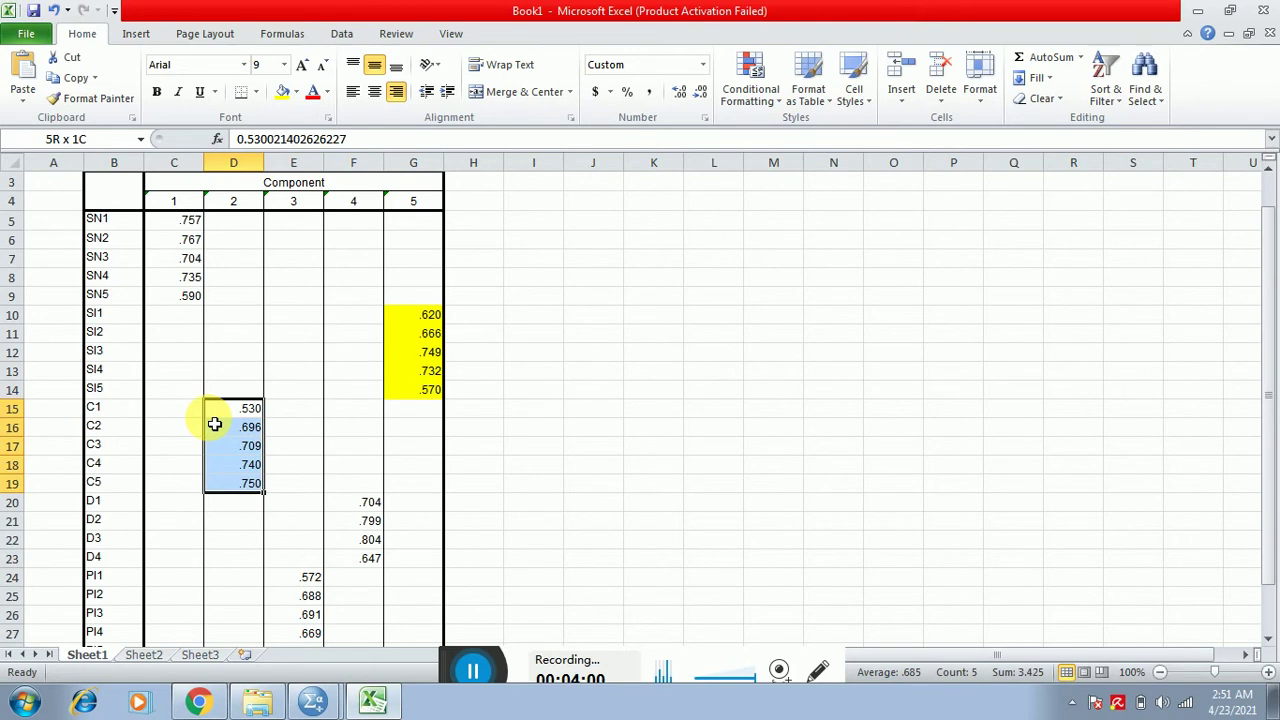
Step: Return to the SPSS Compute Variable dialog and change the target variable name to CON
{"action": "key", "text": "alt+Tab"}
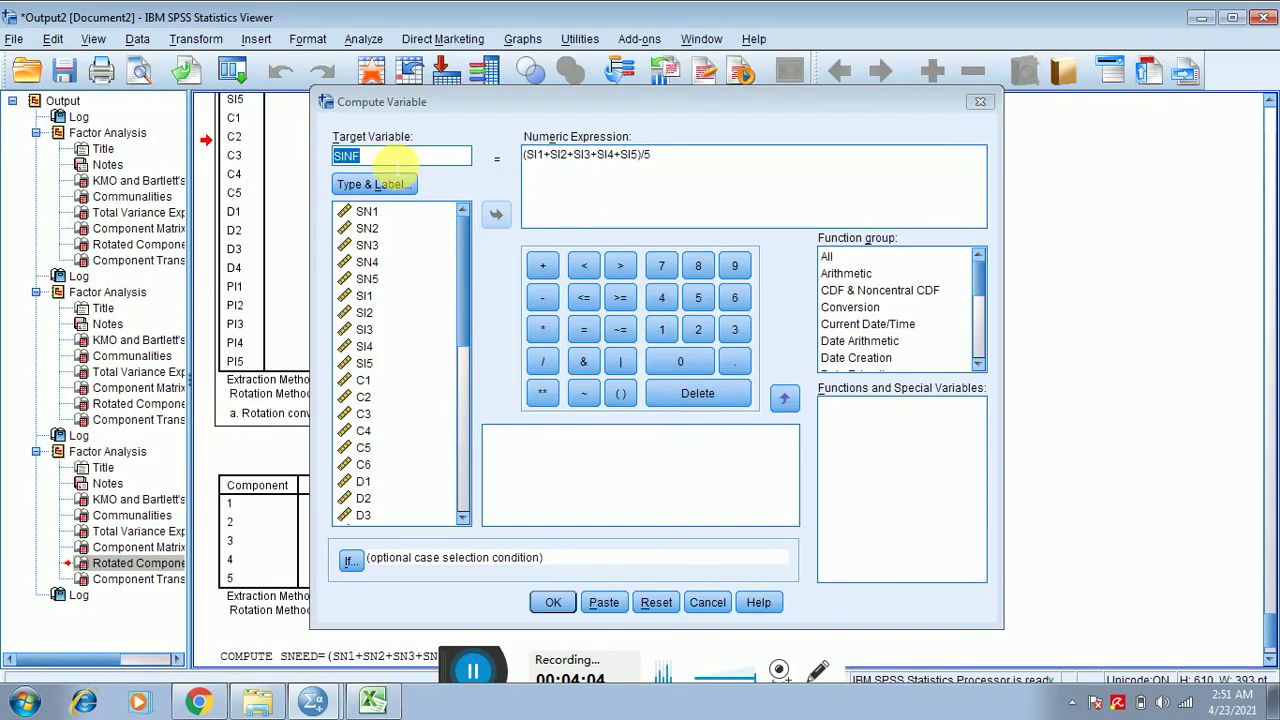
{"action": "left_click", "coordinate": [396, 158]}
{"action": "key", "text": "BackSpace"}
{"action": "key", "text": "BackSpace"}
{"action": "key", "text": "BackSpace"}
{"action": "type", "text": "CON"}
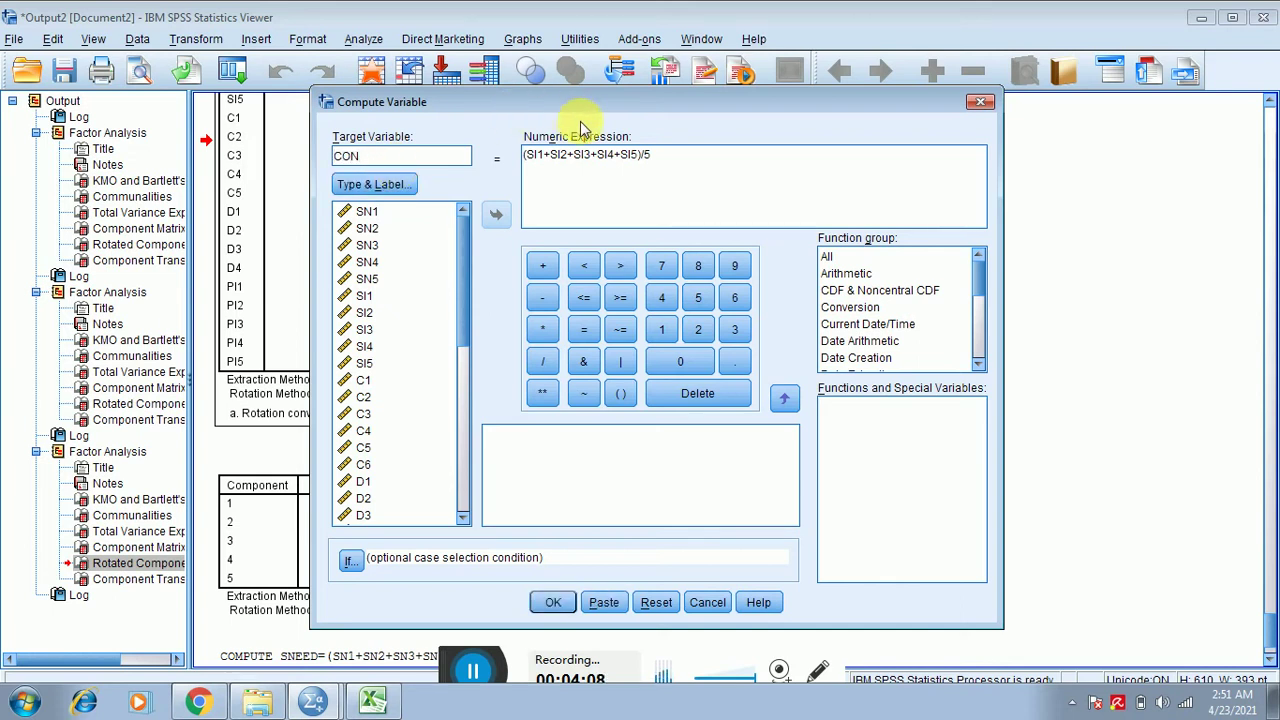
Step: Remove the SI1 to SI5 terms from the numeric expression, keeping the parentheses and the division by 5
{"action": "left_click", "coordinate": [637, 158]}
{"action": "key", "text": "shift+Left"}
{"action": "key", "text": "shift+Left"}
{"action": "key", "text": "shift+Left"}
{"action": "key", "text": "shift+Left"}
{"action": "key", "text": "shift+Left"}
{"action": "key", "text": "shift+Left"}
{"action": "key", "text": "shift+Left"}
{"action": "key", "text": "shift+Left"}
{"action": "key", "text": "shift+Left"}
{"action": "key", "text": "shift+Left"}
{"action": "key", "text": "shift+Left"}
{"action": "key", "text": "shift+Left"}
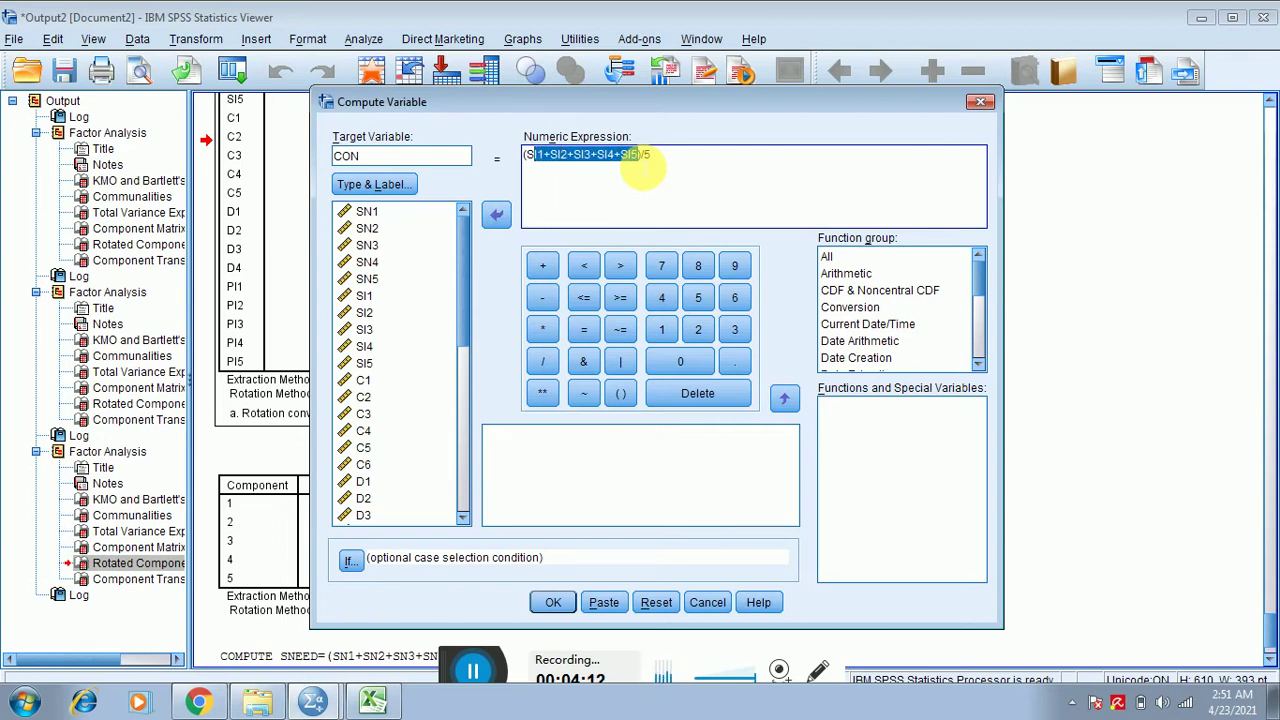
{"action": "key", "text": "shift+Left"}
{"action": "key", "text": "BackSpace"}
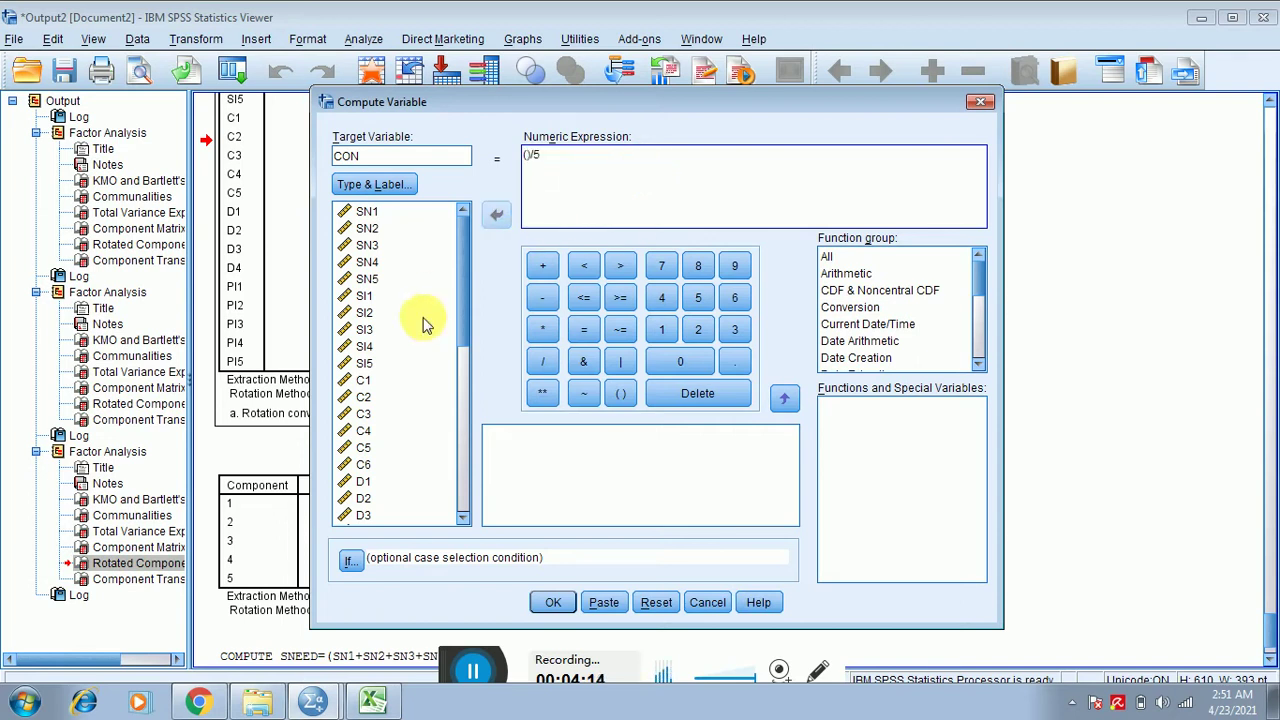
Step: Fill the parentheses with C1+C2+C3+C4+C5 so the expression reads (C1+C2+C3+C4+C5)/5, and compute CON
{"action": "double_click", "coordinate": [371, 386]}
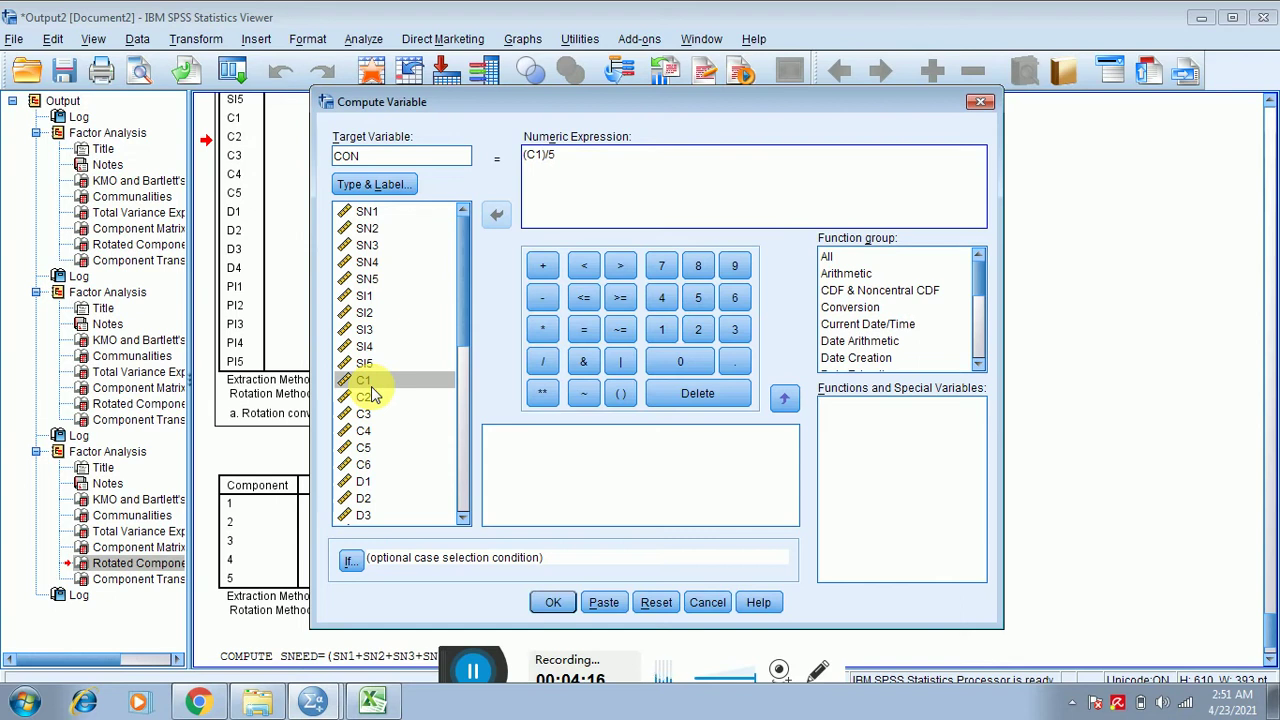
{"action": "double_click", "coordinate": [372, 400]}
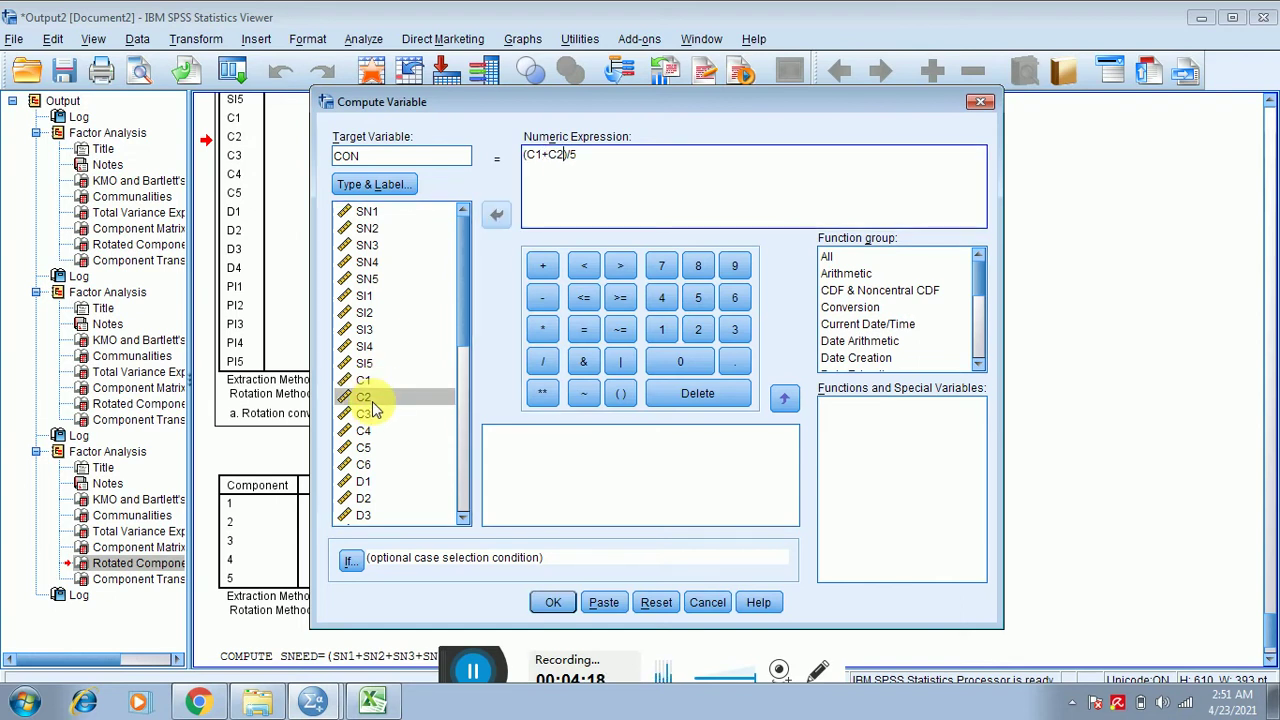
{"action": "double_click", "coordinate": [366, 416]}
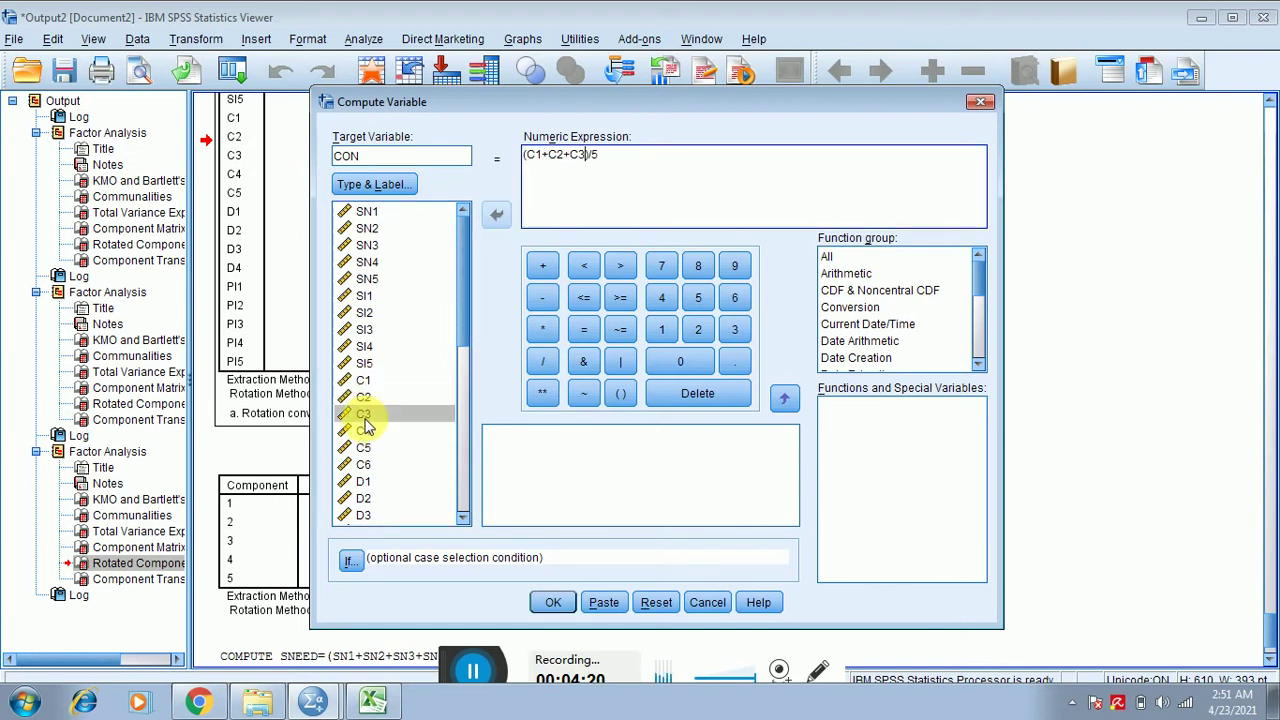
{"action": "double_click", "coordinate": [366, 432]}
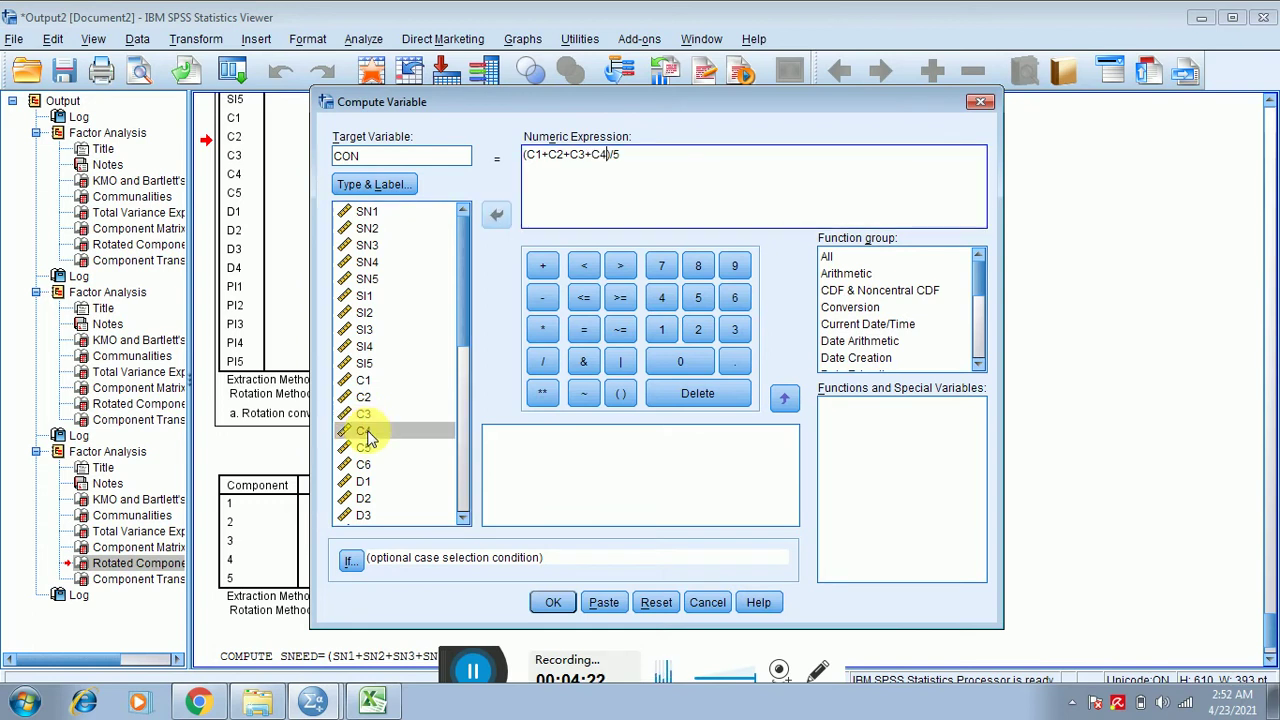
{"action": "double_click", "coordinate": [363, 447]}
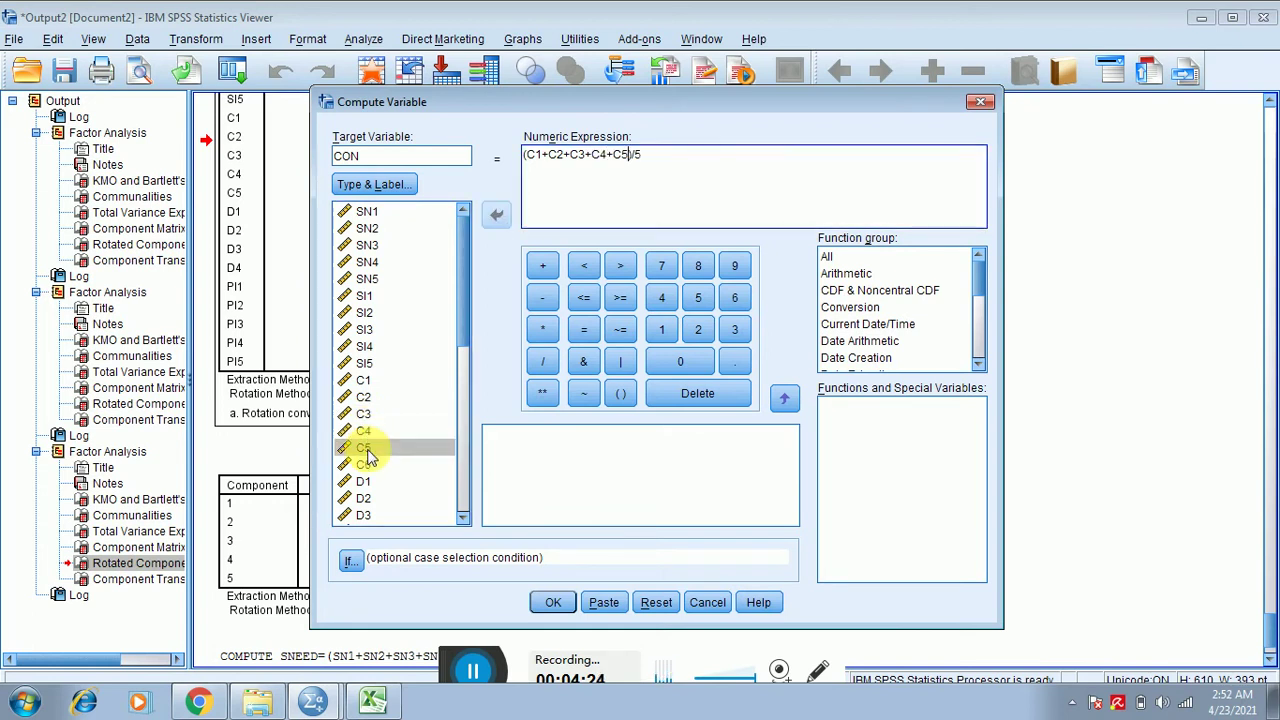
{"action": "left_click", "coordinate": [539, 609]}
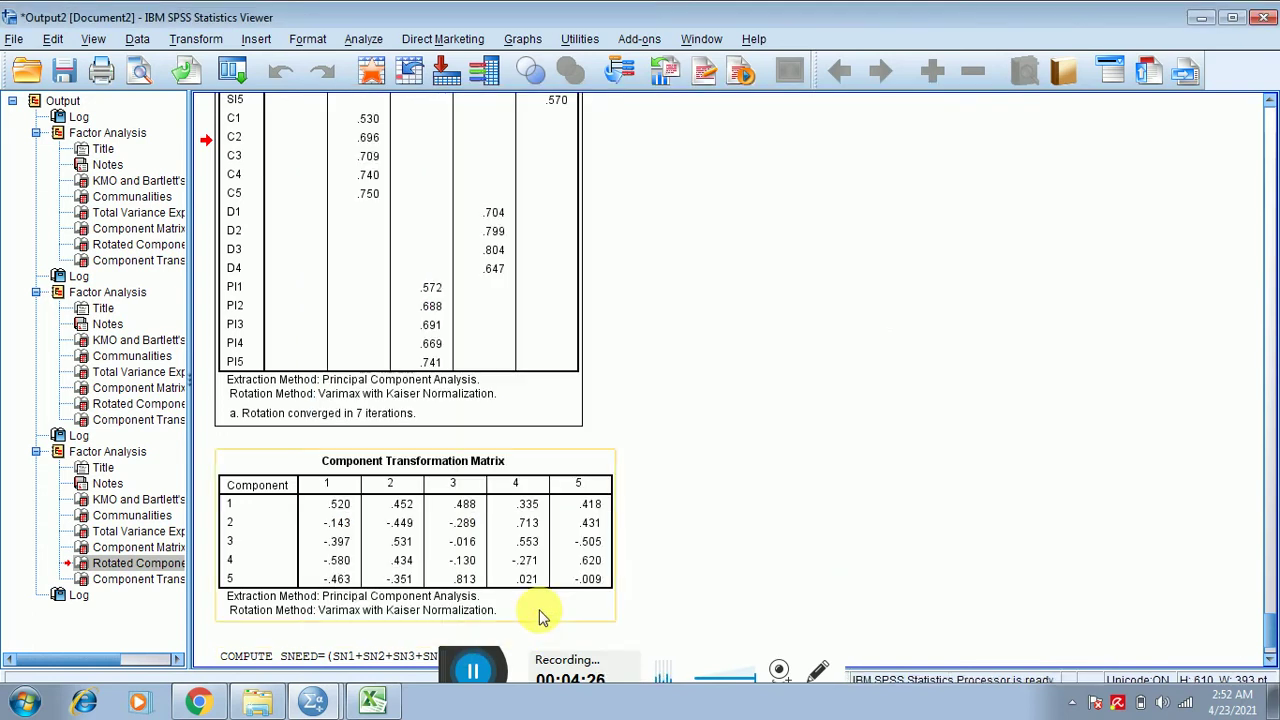
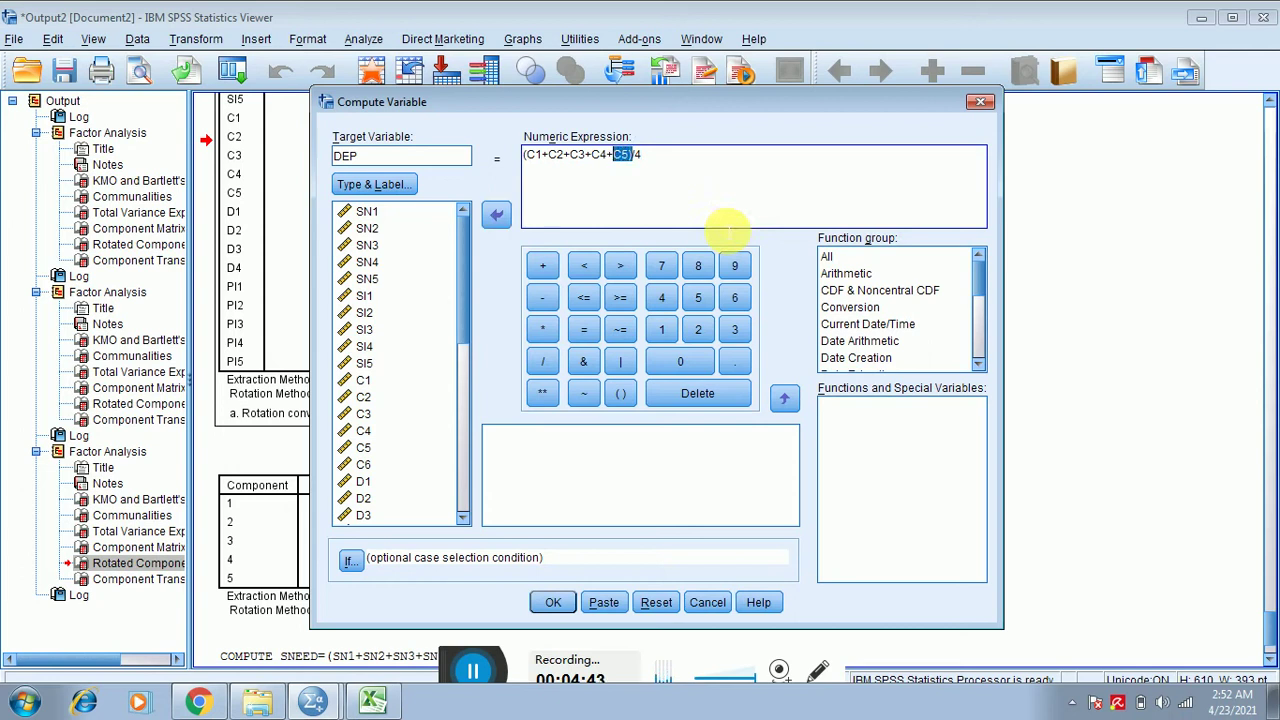
Step: Clear the C1 to C5 terms from the DEP expression, keeping the parentheses and the division by 4
{"action": "key", "text": "Left"}
{"action": "key", "text": "Left"}
{"action": "key", "text": "shift+Right"}
{"action": "key", "text": "shift+Right"}
{"action": "key", "text": "shift+Right"}
{"action": "key", "text": "Delete"}
{"action": "key", "text": "shift+Left"}
{"action": "key", "text": "shift+Left"}
{"action": "key", "text": "shift+Left"}
{"action": "key", "text": "shift+Left"}
{"action": "key", "text": "shift+Left"}
{"action": "key", "text": "shift+Left"}
{"action": "key", "text": "shift+Left"}
{"action": "key", "text": "shift+Left"}
{"action": "key", "text": "shift+Left"}
{"action": "key", "text": "shift+Left"}
{"action": "key", "text": "shift+Left"}
{"action": "key", "text": "Delete"}
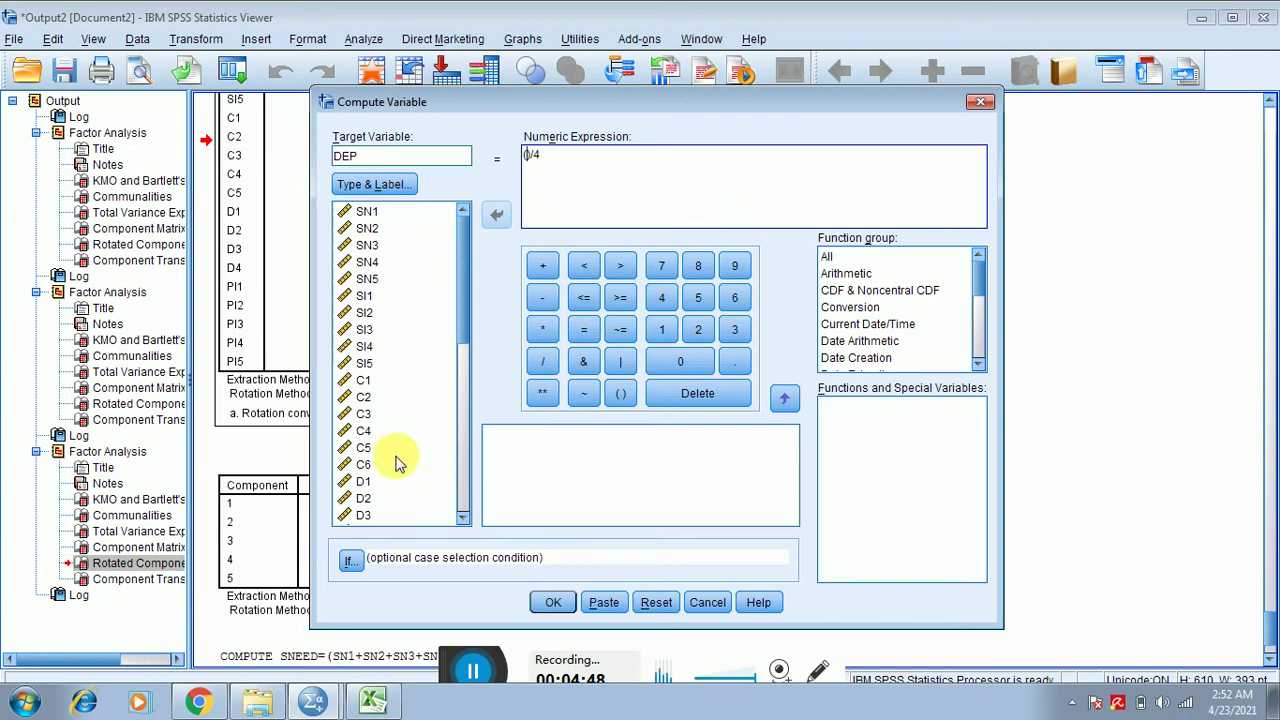
Step: Fill the parentheses with D1+D2+D3+D4 so the expression reads (D1+D2+D3+D4)/4, and compute DEP
{"action": "double_click", "coordinate": [366, 486]}
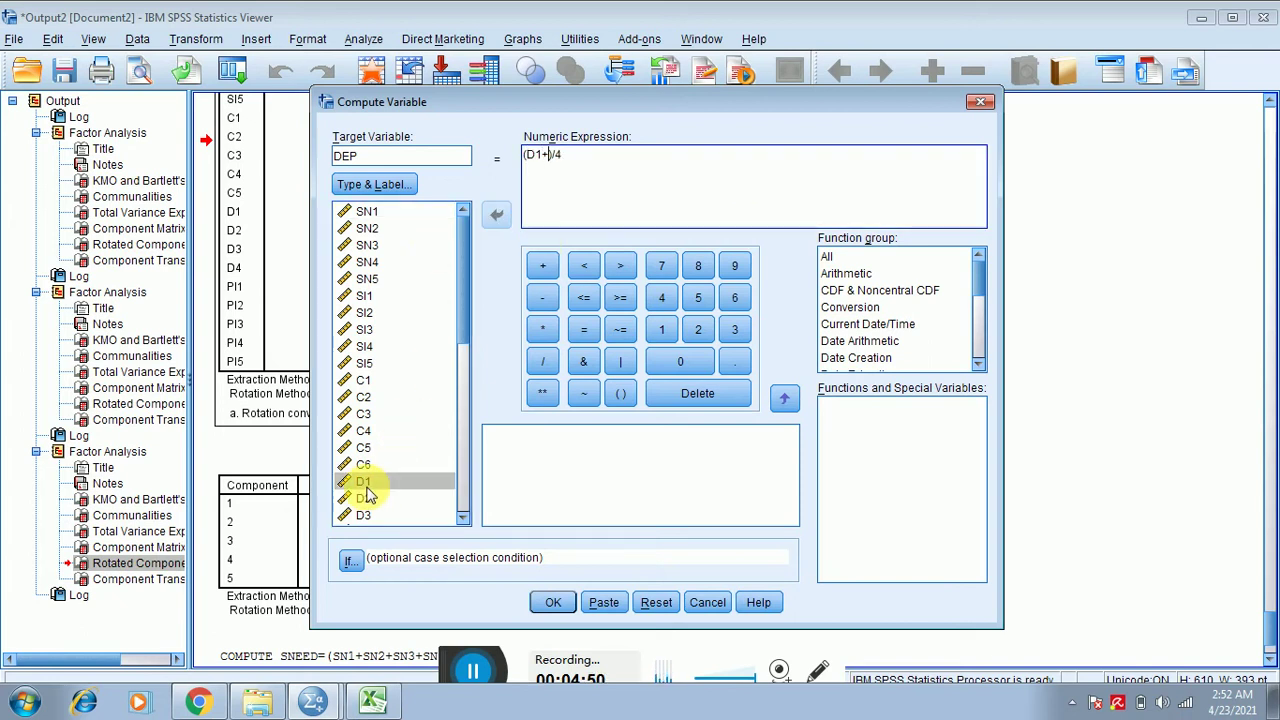
{"action": "double_click", "coordinate": [368, 500]}
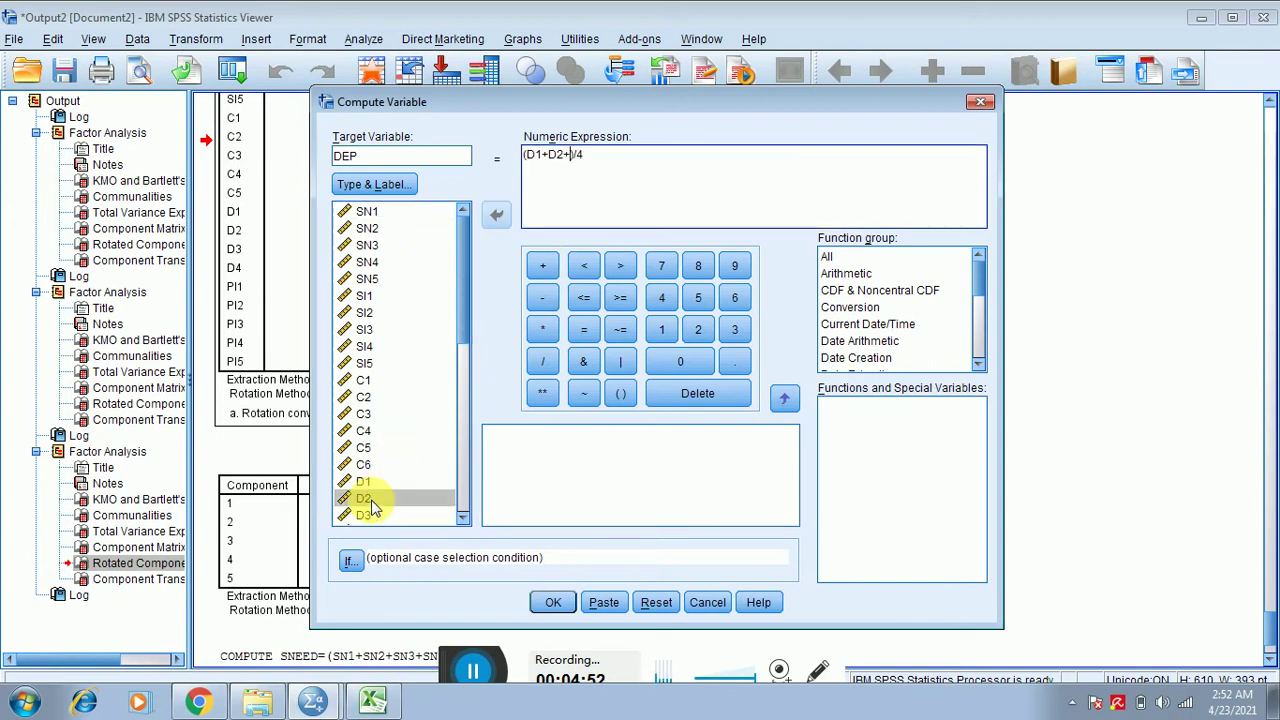
{"action": "double_click", "coordinate": [368, 515]}
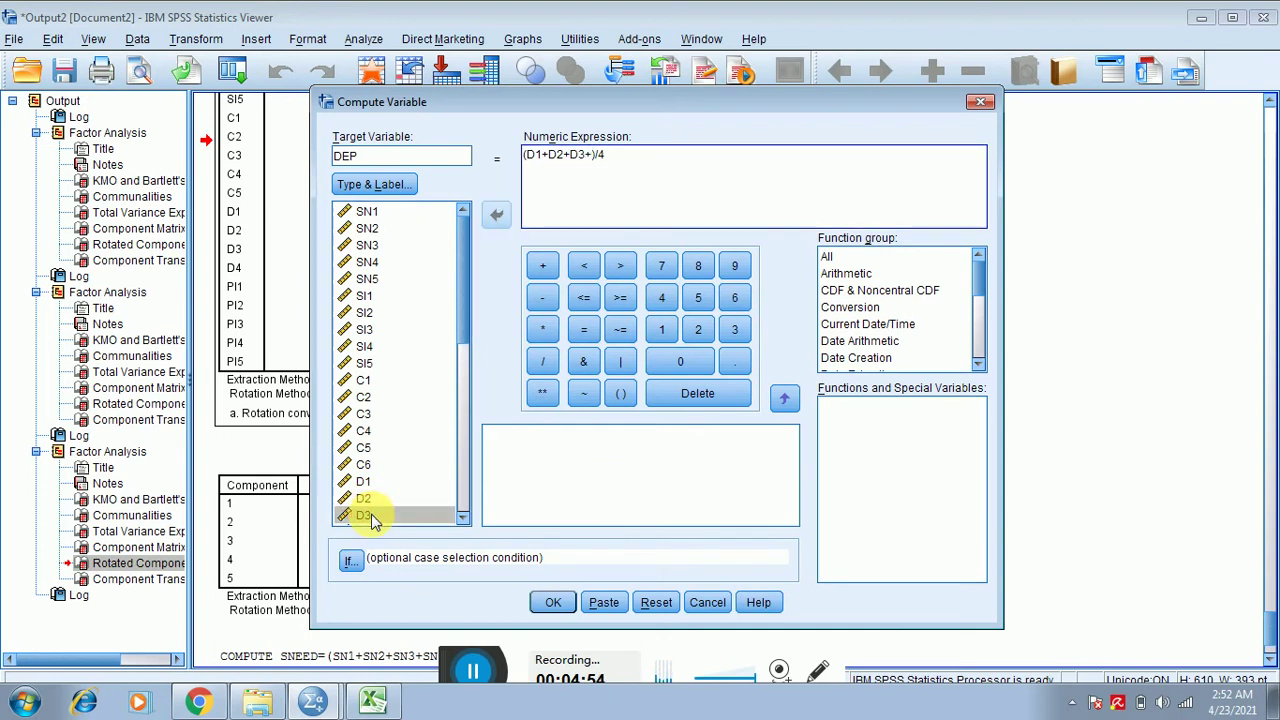
{"action": "left_click", "coordinate": [463, 517]}
{"action": "left_click", "coordinate": [463, 517]}
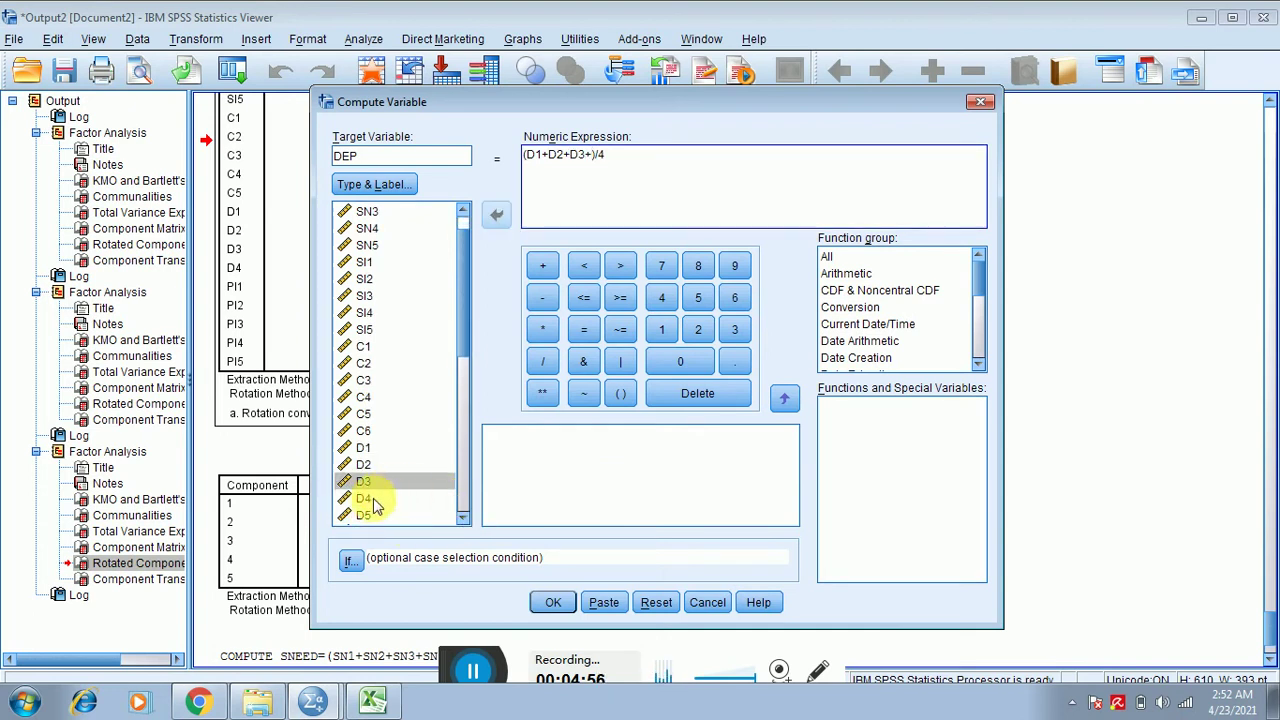
{"action": "double_click", "coordinate": [370, 500]}
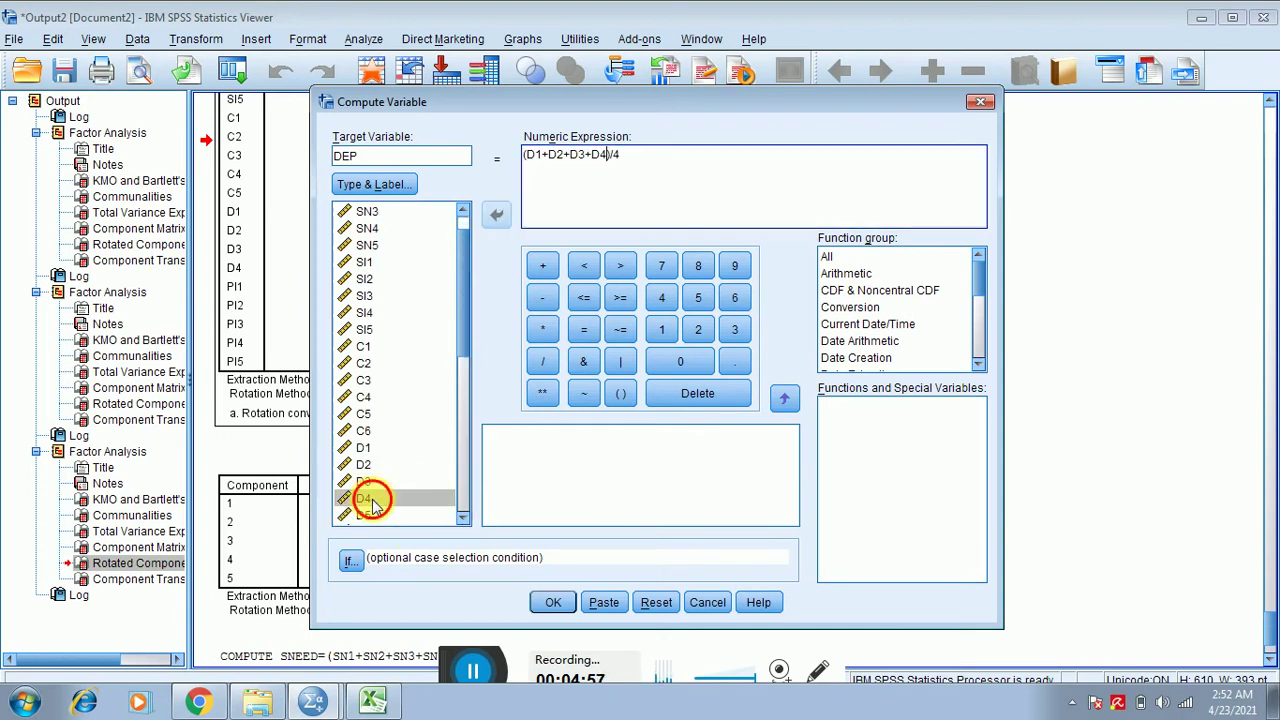
{"action": "left_click", "coordinate": [553, 603]}
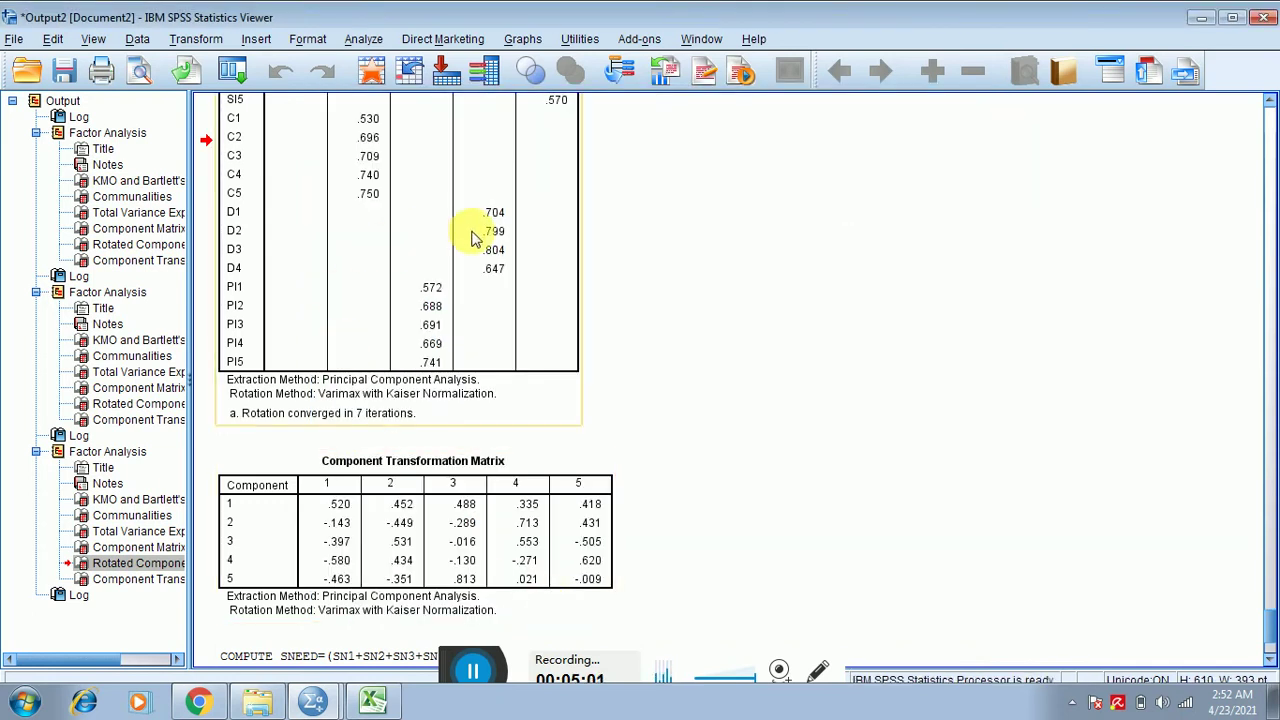
Step: Start a Linear Regression analysis and assign DEP as the dependent variable
{"action": "left_click", "coordinate": [362, 42]}
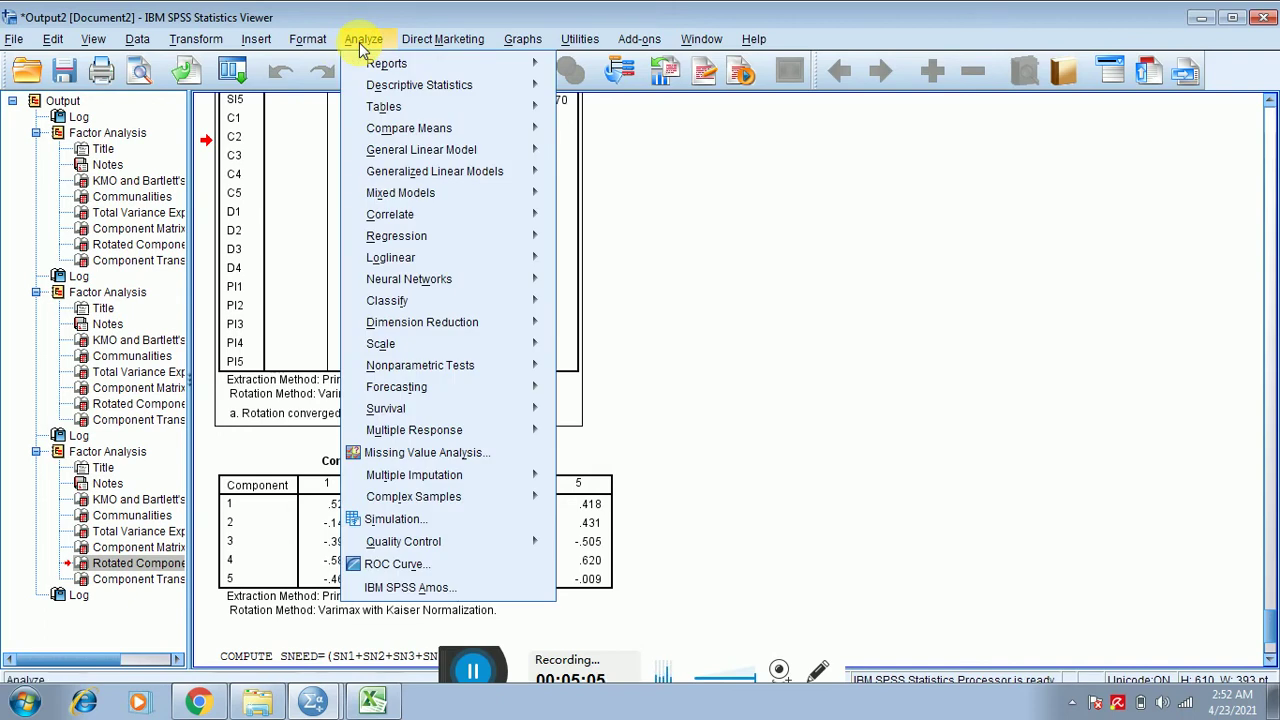
{"action": "mouse_move", "coordinate": [446, 244]}
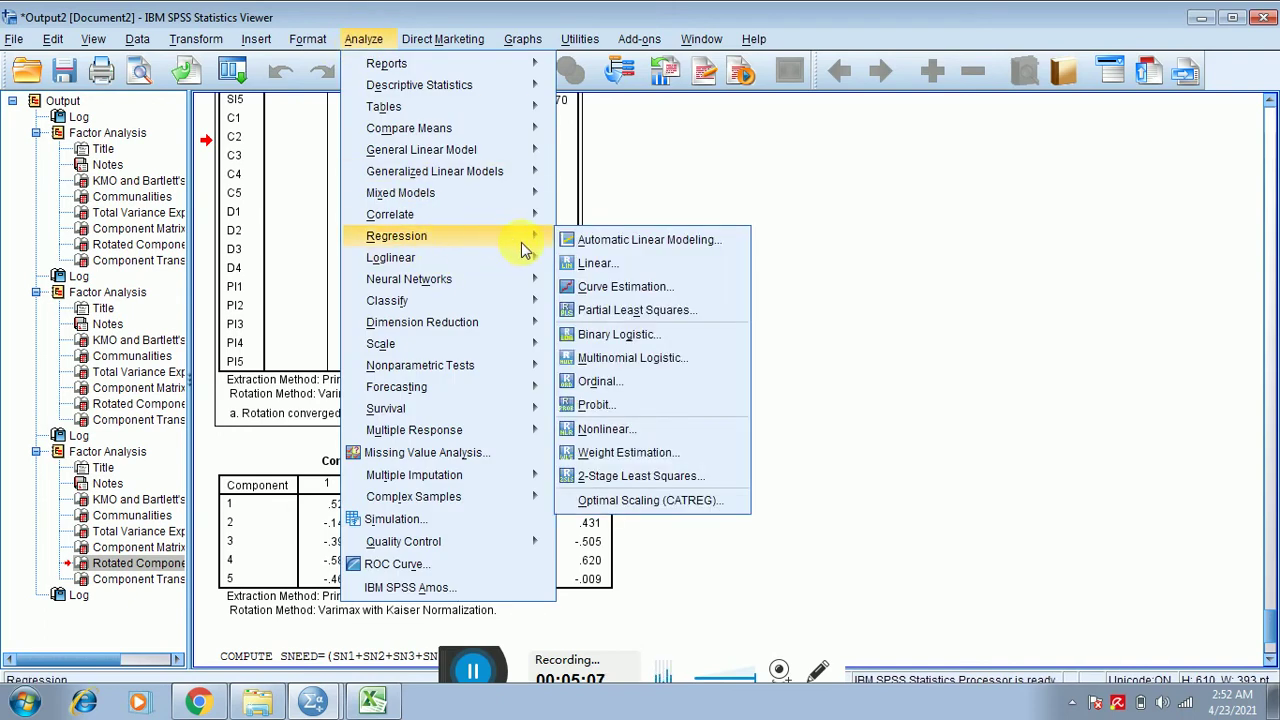
{"action": "left_click", "coordinate": [629, 265]}
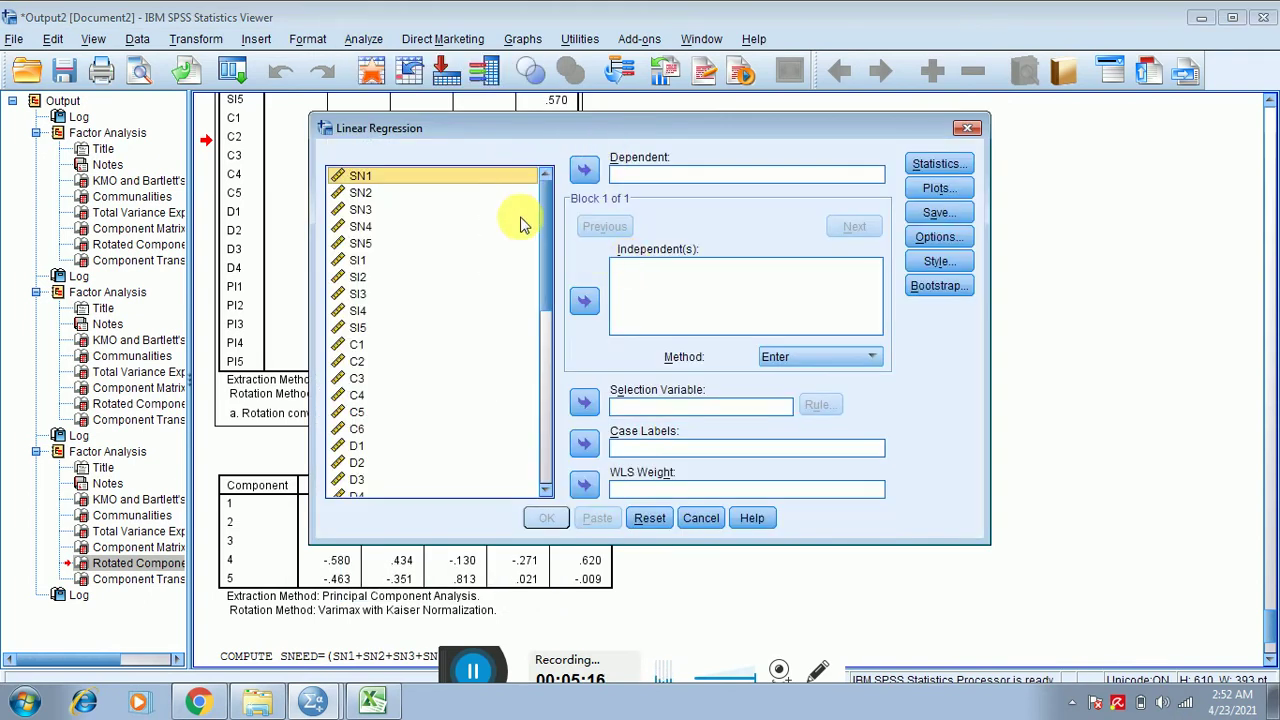
{"action": "left_click", "coordinate": [537, 493]}
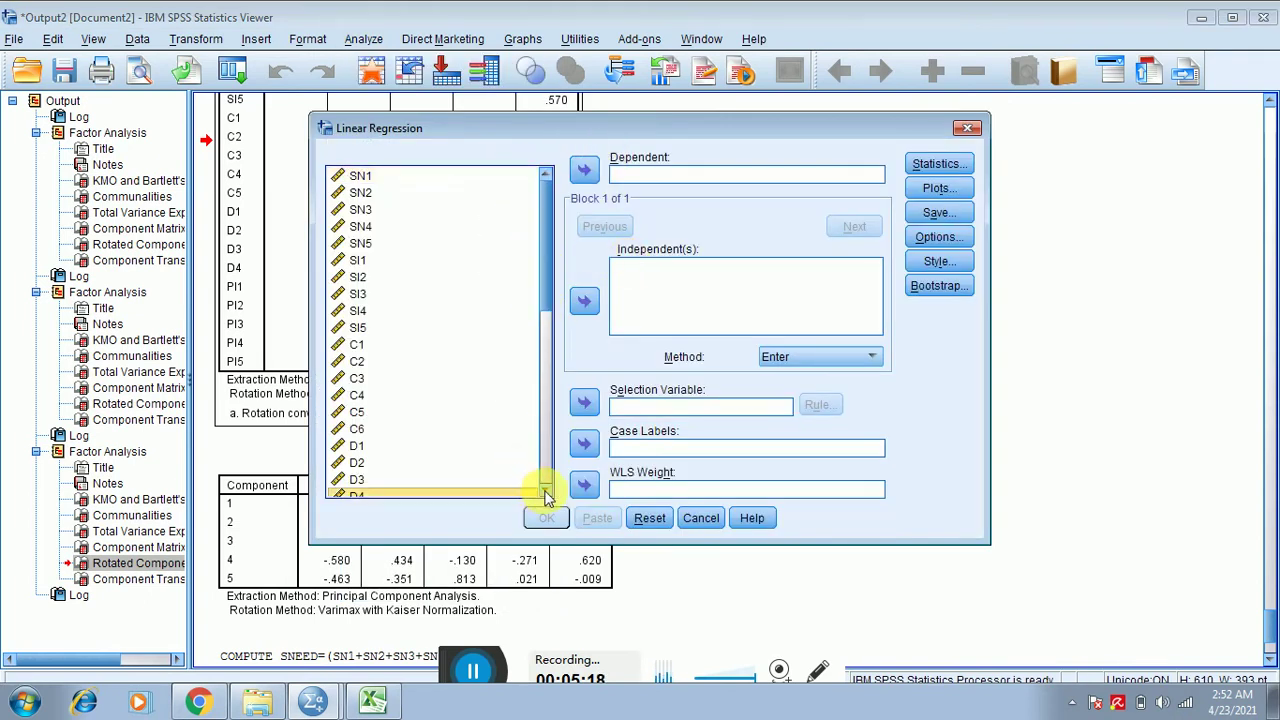
{"action": "left_click_drag", "start_coordinate": [545, 494], "coordinate": [545, 495]}
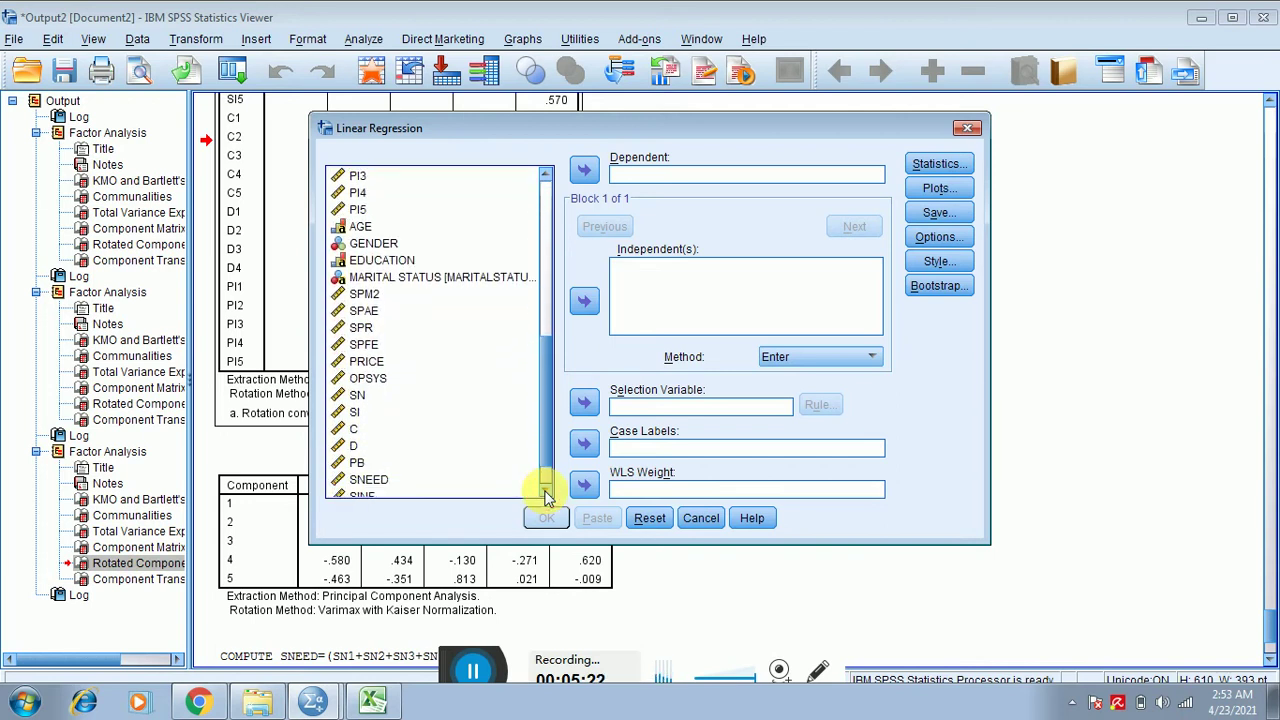
{"action": "left_click", "coordinate": [545, 494]}
{"action": "left_click", "coordinate": [365, 491]}
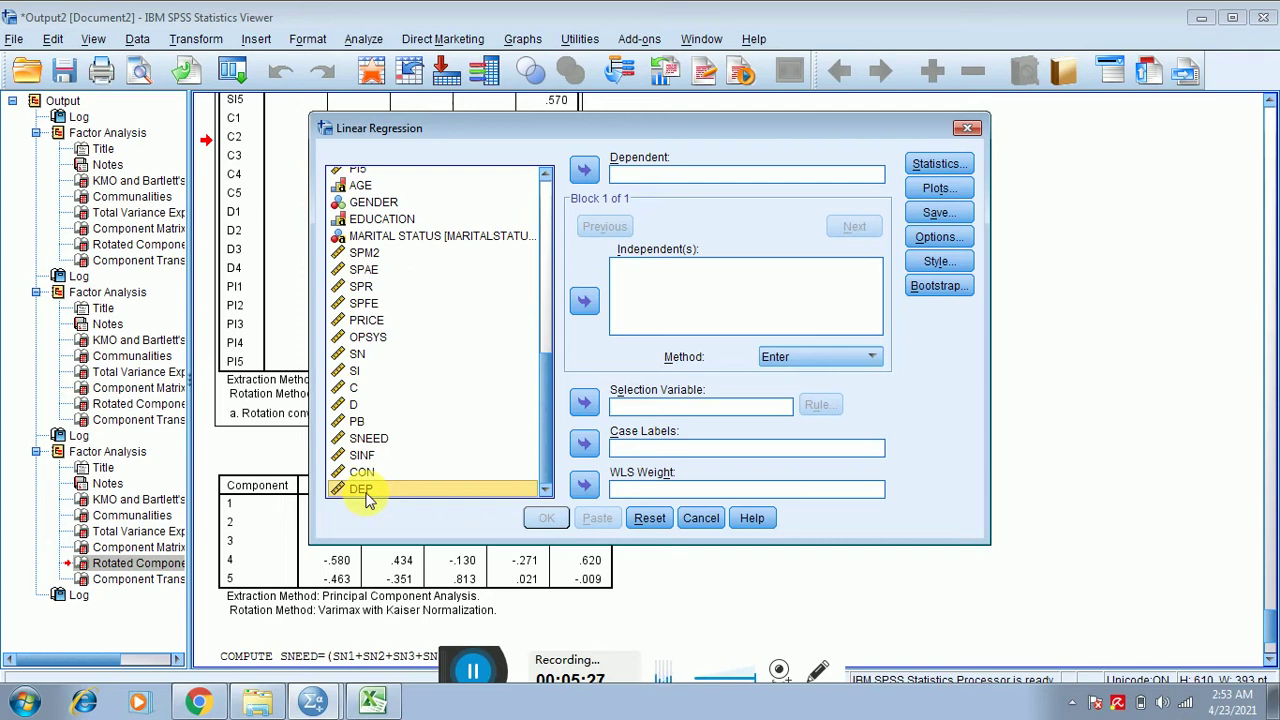
{"action": "left_click", "coordinate": [585, 172]}
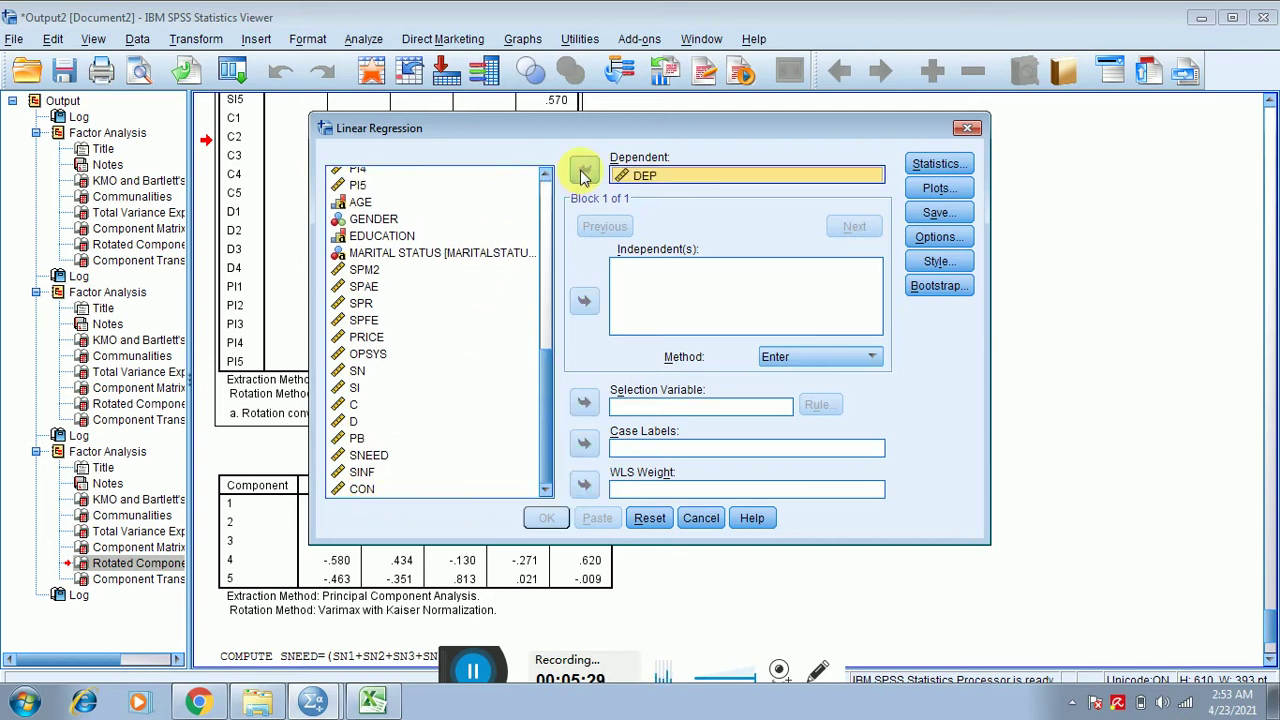
Step: Add SNEED, SINF and CON as the independent variables of the regression
{"action": "left_click", "coordinate": [384, 459]}
{"action": "key", "text": "shift+Down"}
{"action": "key", "text": "shift+Down"}
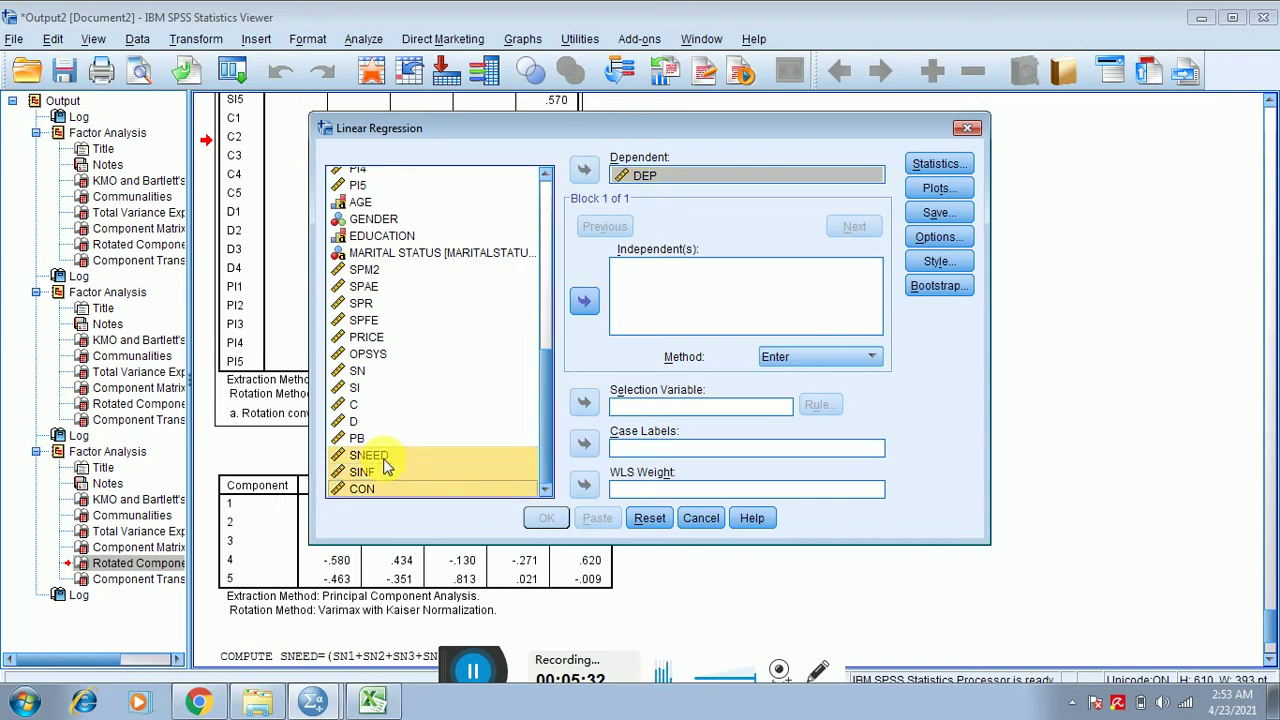
{"action": "left_click", "coordinate": [585, 304]}
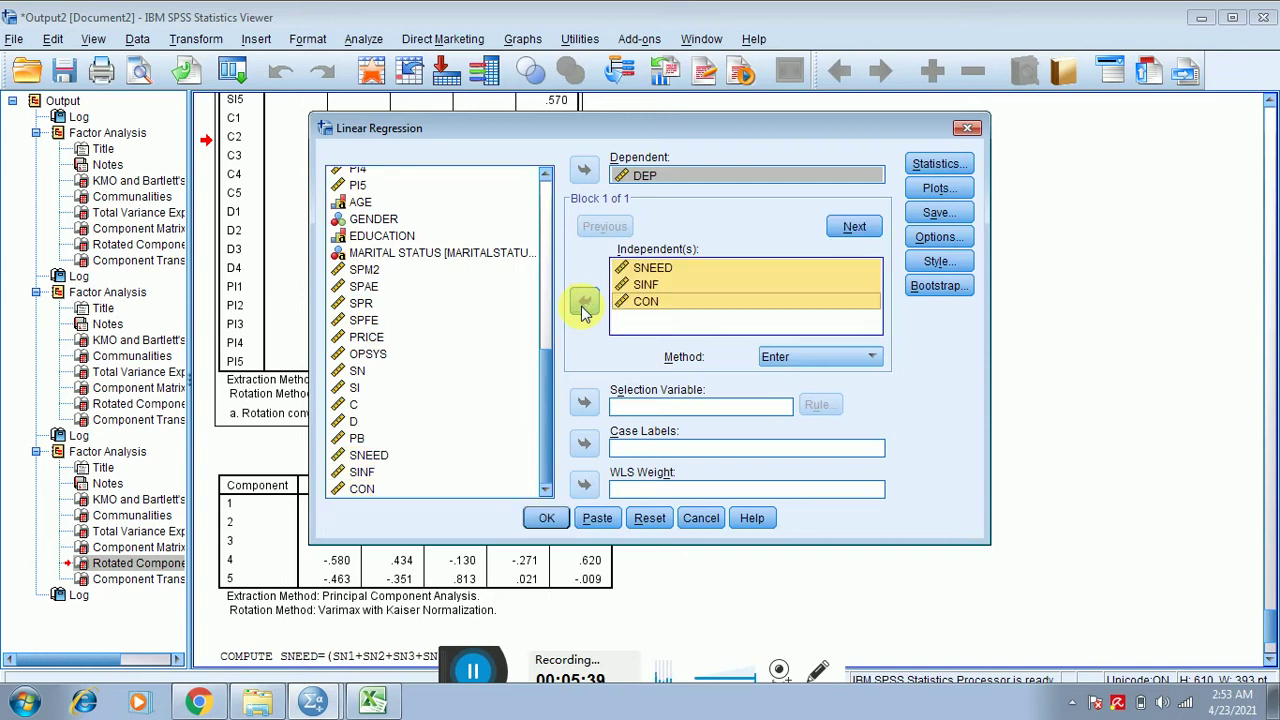
Step: Enable collinearity diagnostics in the regression statistics, keeping the estimates and model fit options on
{"action": "left_click", "coordinate": [940, 164]}
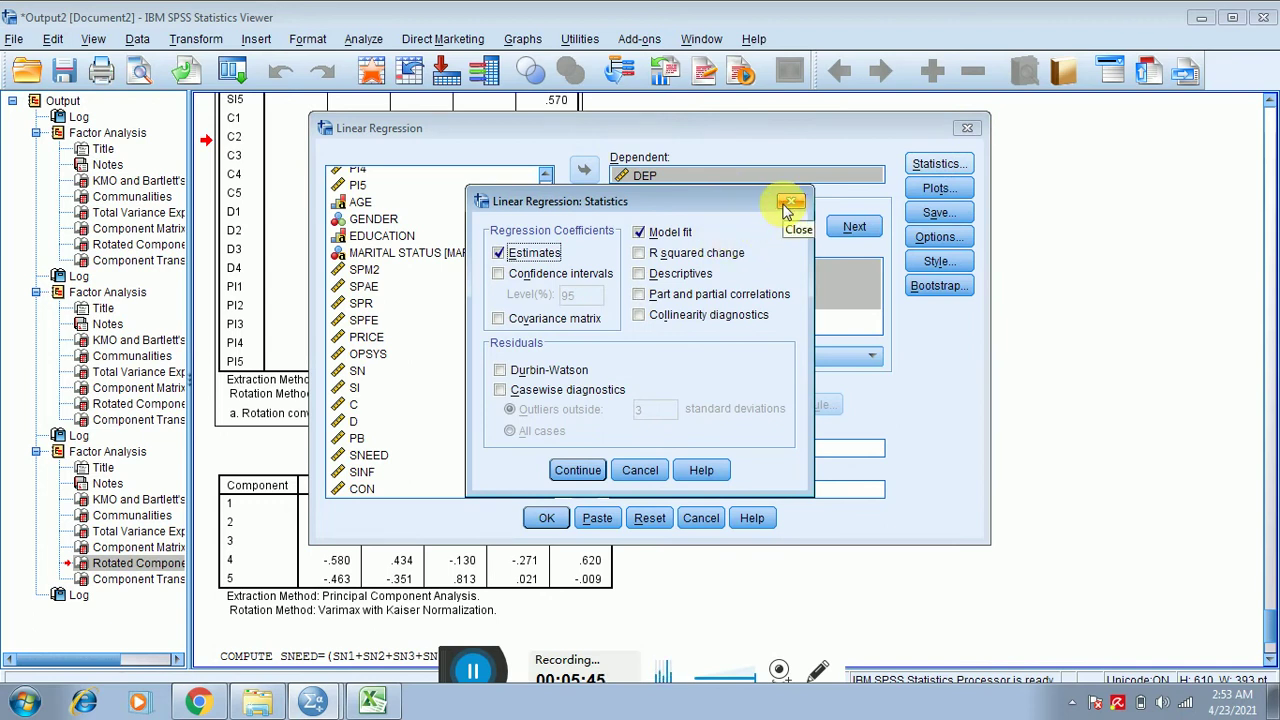
{"action": "left_click", "coordinate": [790, 202]}
{"action": "left_click", "coordinate": [926, 172]}
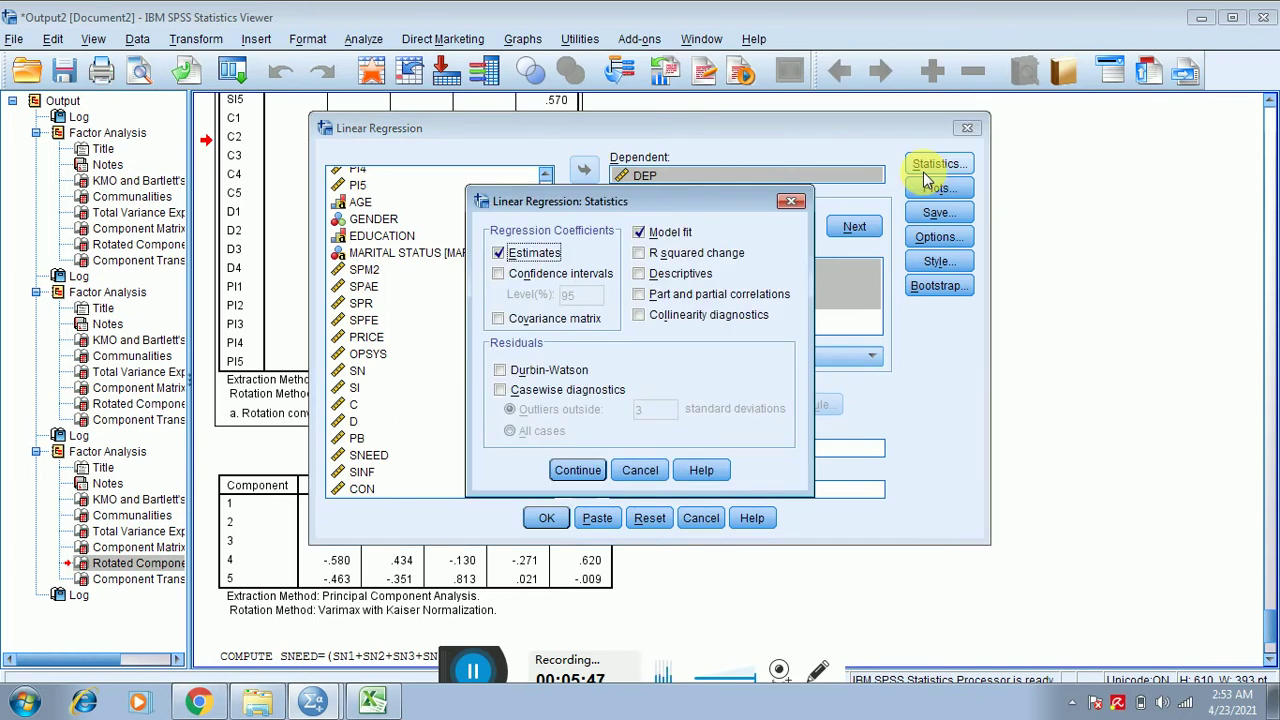
{"action": "left_click", "coordinate": [640, 316]}
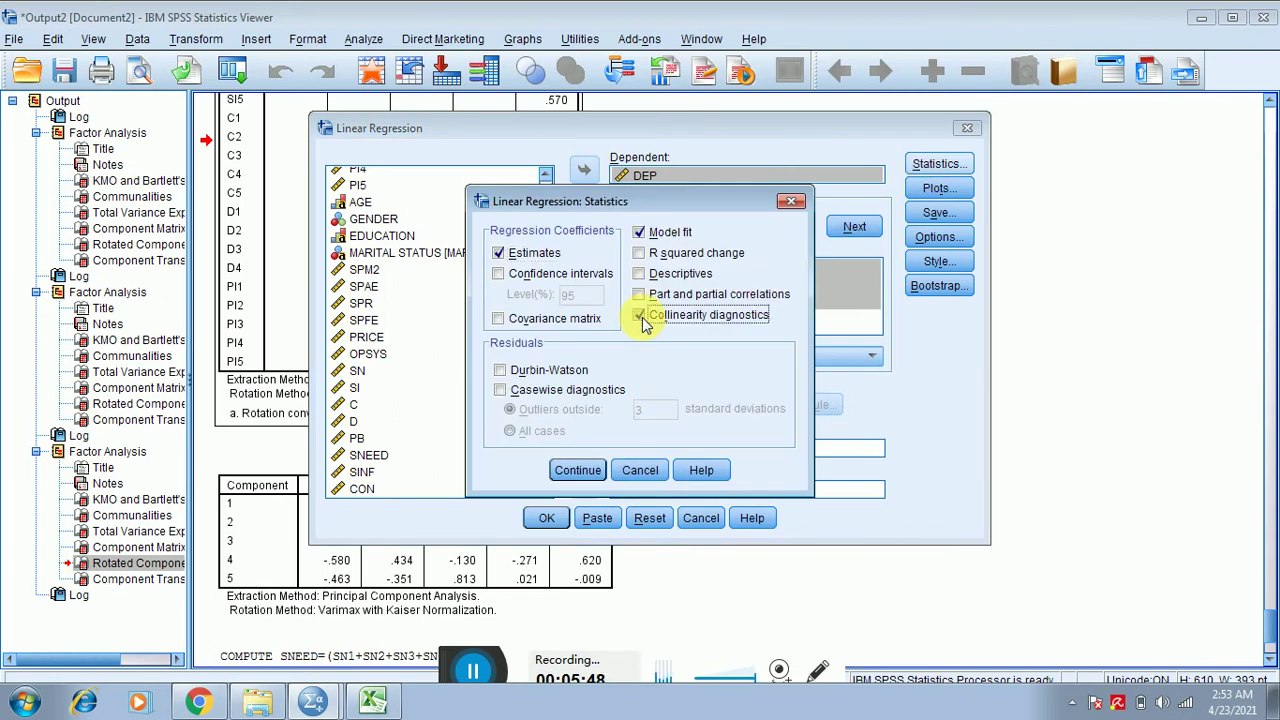
{"action": "left_click", "coordinate": [577, 470]}
Step: Review the regression's plot, save, options, table style and bootstrap settings, leaving them all at their defaults
{"action": "left_click", "coordinate": [940, 188]}
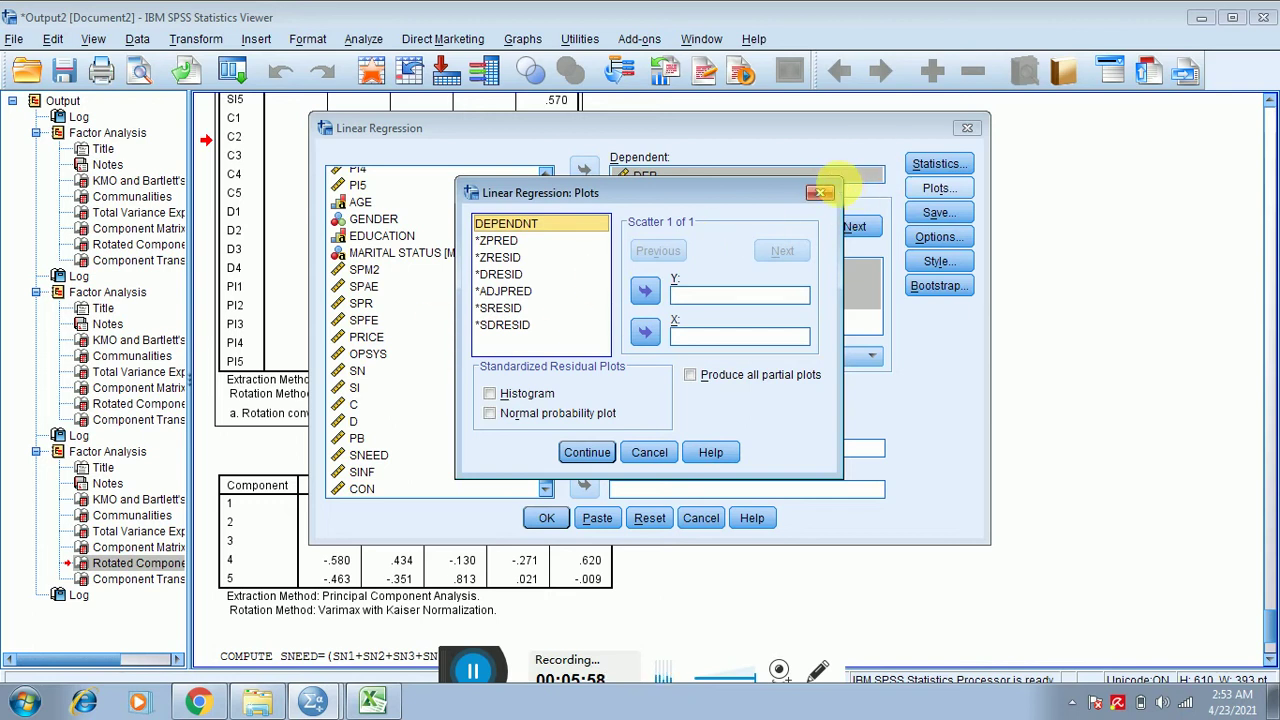
{"action": "left_click", "coordinate": [826, 195]}
{"action": "left_click", "coordinate": [939, 212]}
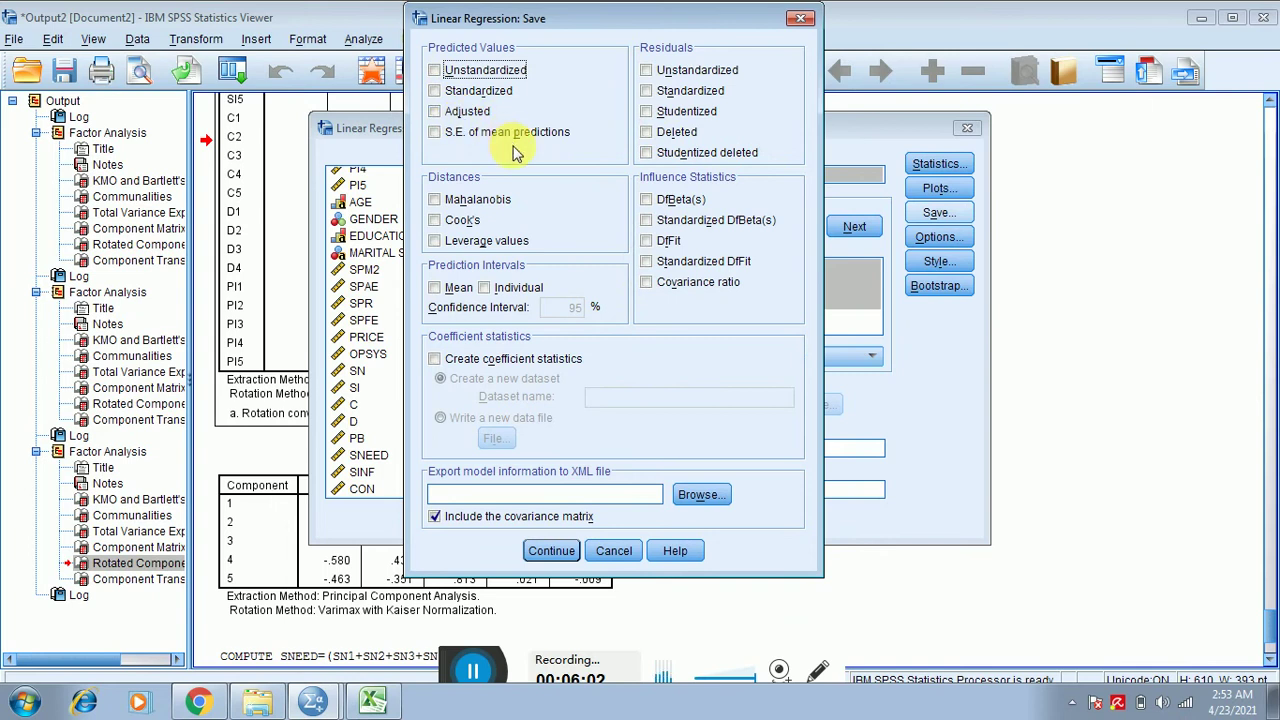
{"action": "left_click", "coordinate": [435, 93]}
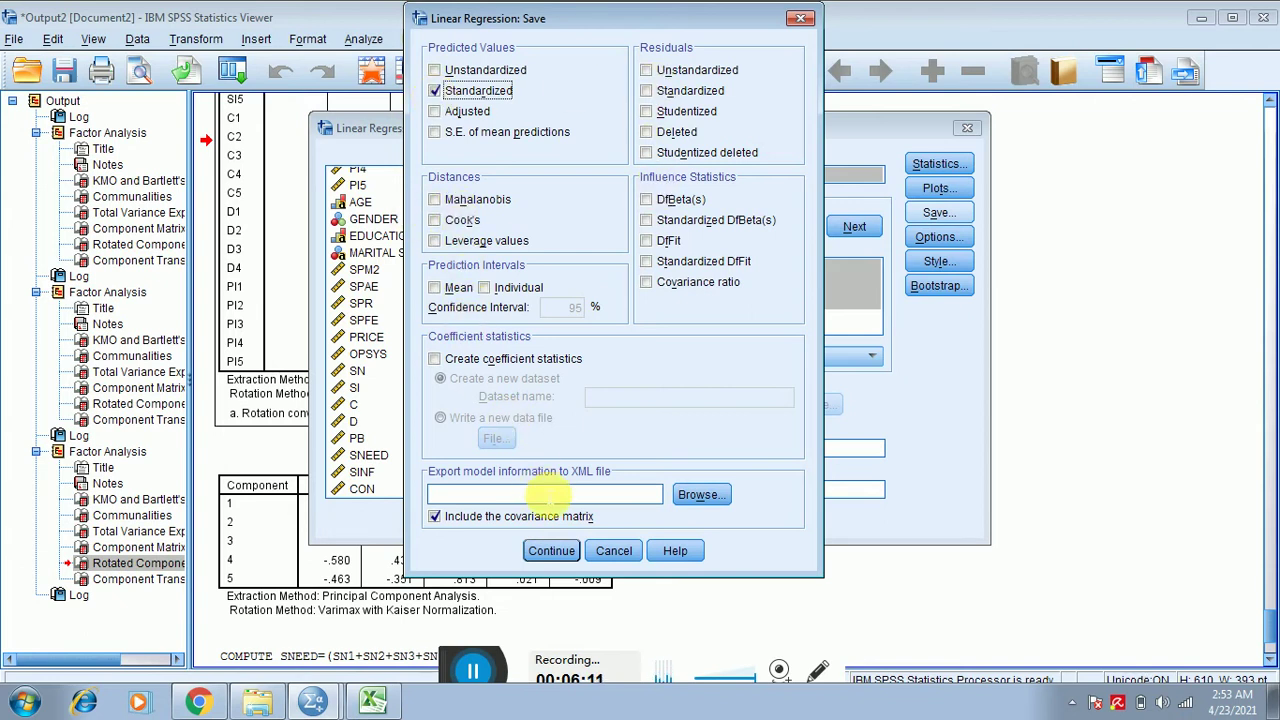
{"action": "left_click", "coordinate": [805, 20]}
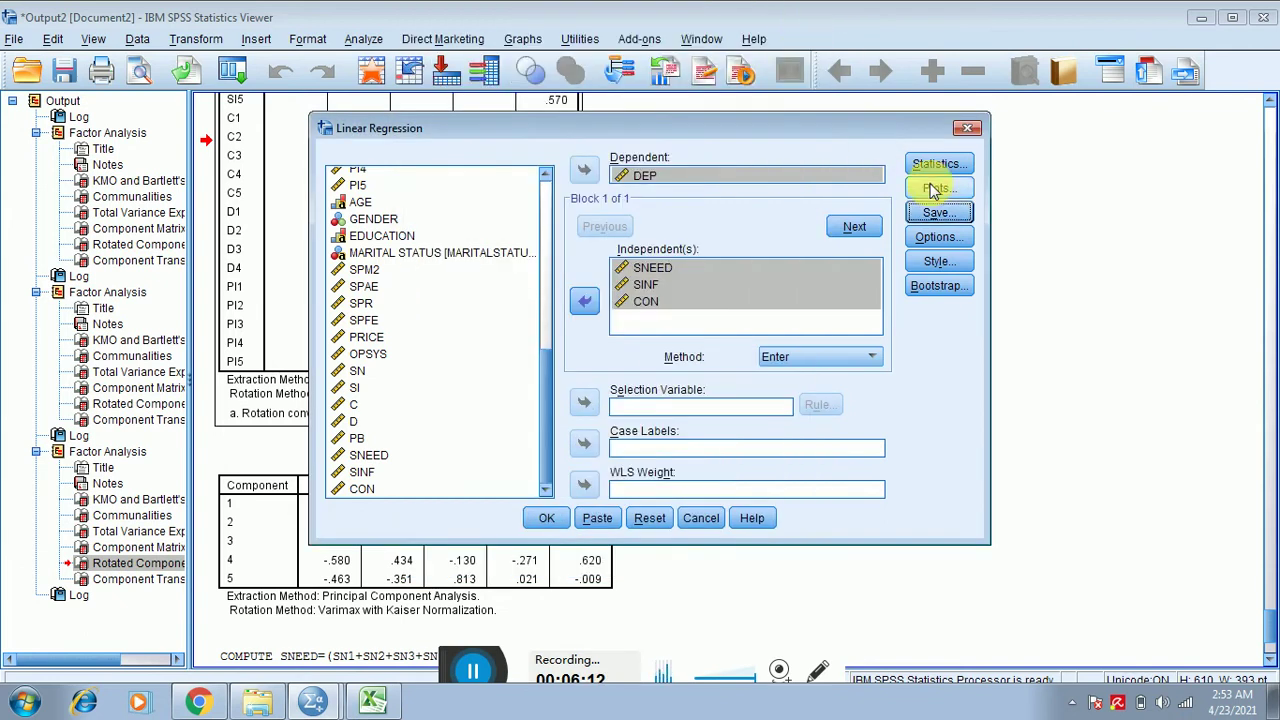
{"action": "left_click", "coordinate": [950, 237]}
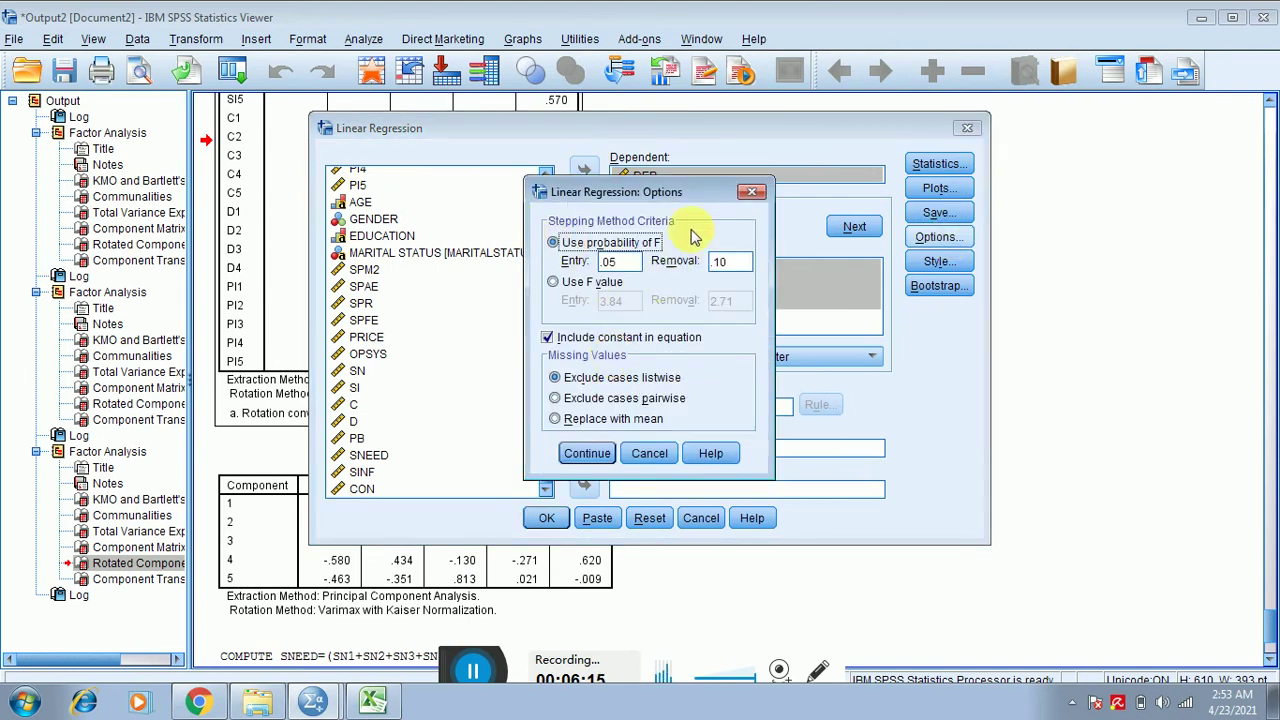
{"action": "left_click", "coordinate": [752, 193]}
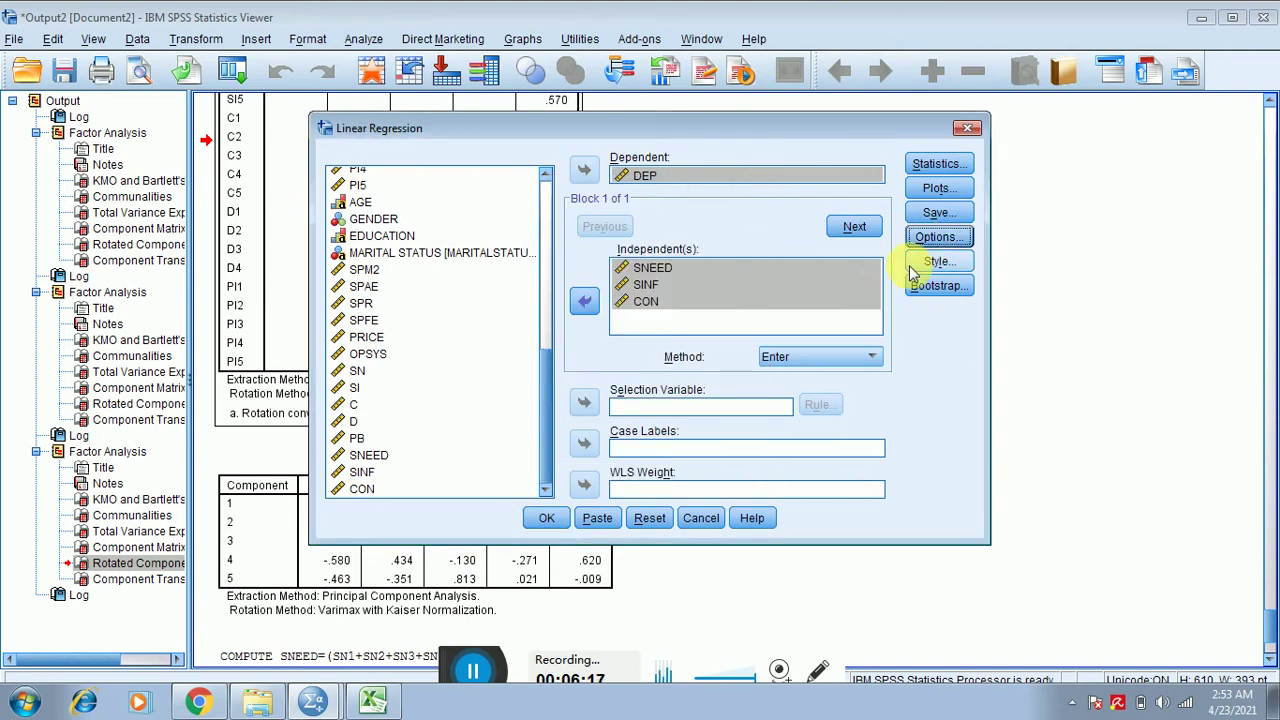
{"action": "left_click", "coordinate": [938, 261]}
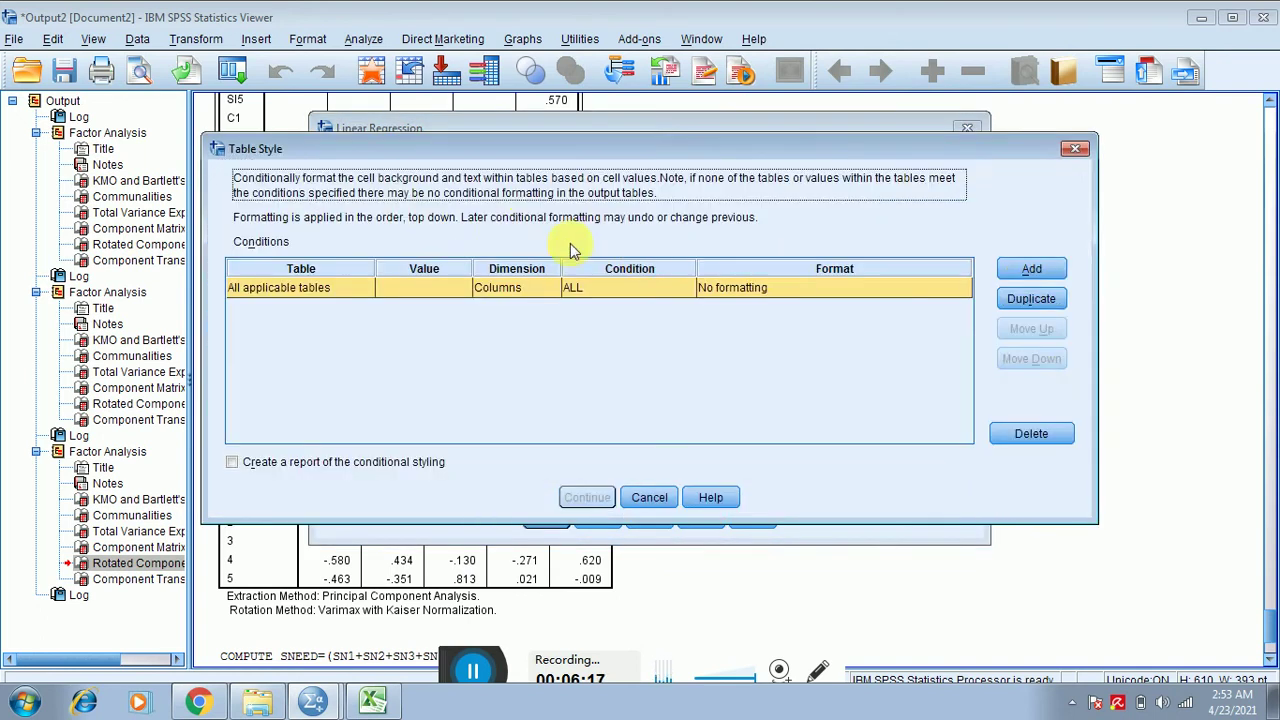
{"action": "left_click", "coordinate": [1074, 149]}
{"action": "left_click", "coordinate": [948, 290]}
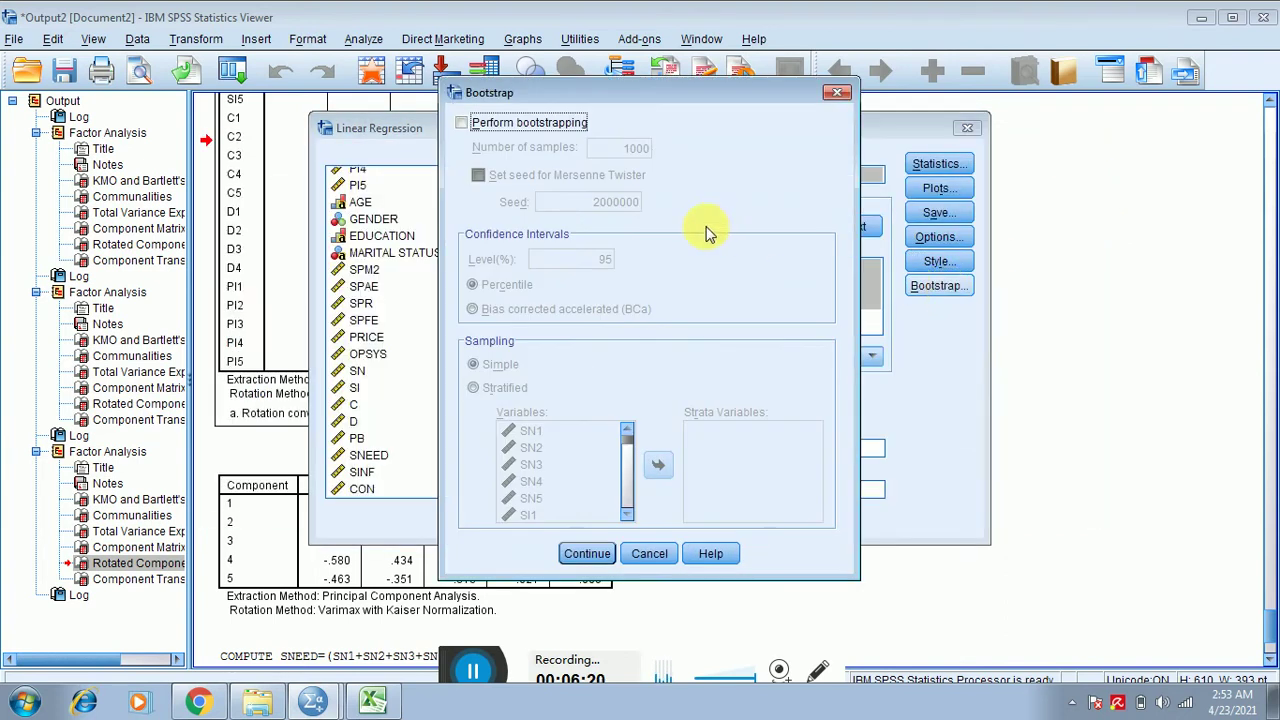
{"action": "left_click", "coordinate": [835, 94]}
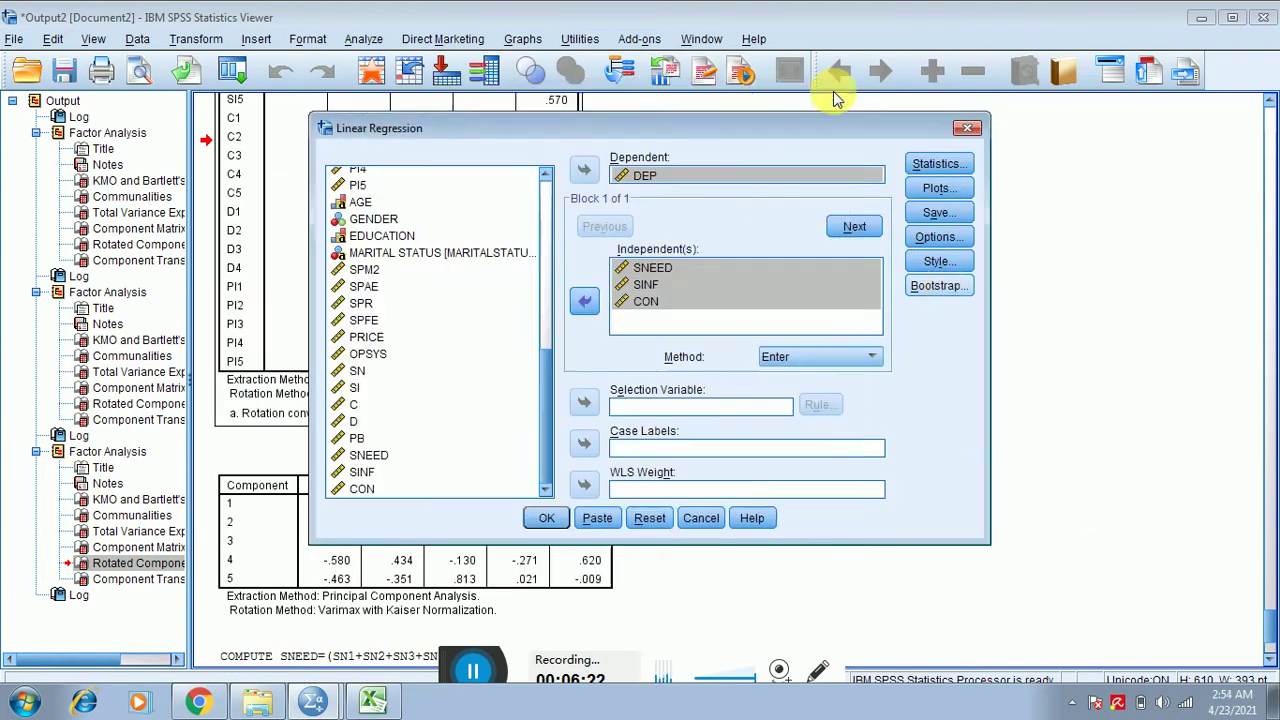
Step: Run the linear regression and examine its Model Summary, ANOVA, Coefficients and Collinearity Diagnostics tables, selecting the Coefficients table
{"action": "left_click", "coordinate": [548, 519]}
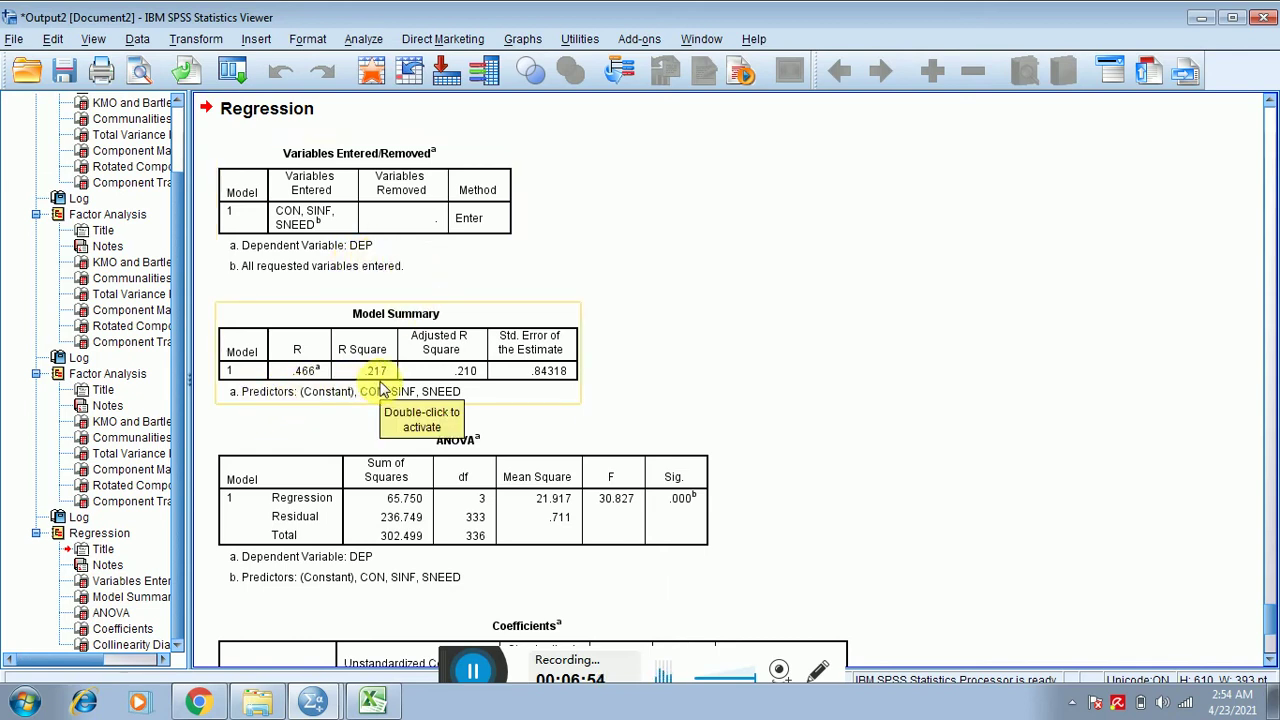
{"action": "left_click", "coordinate": [1271, 662]}
{"action": "left_click", "coordinate": [1271, 662]}
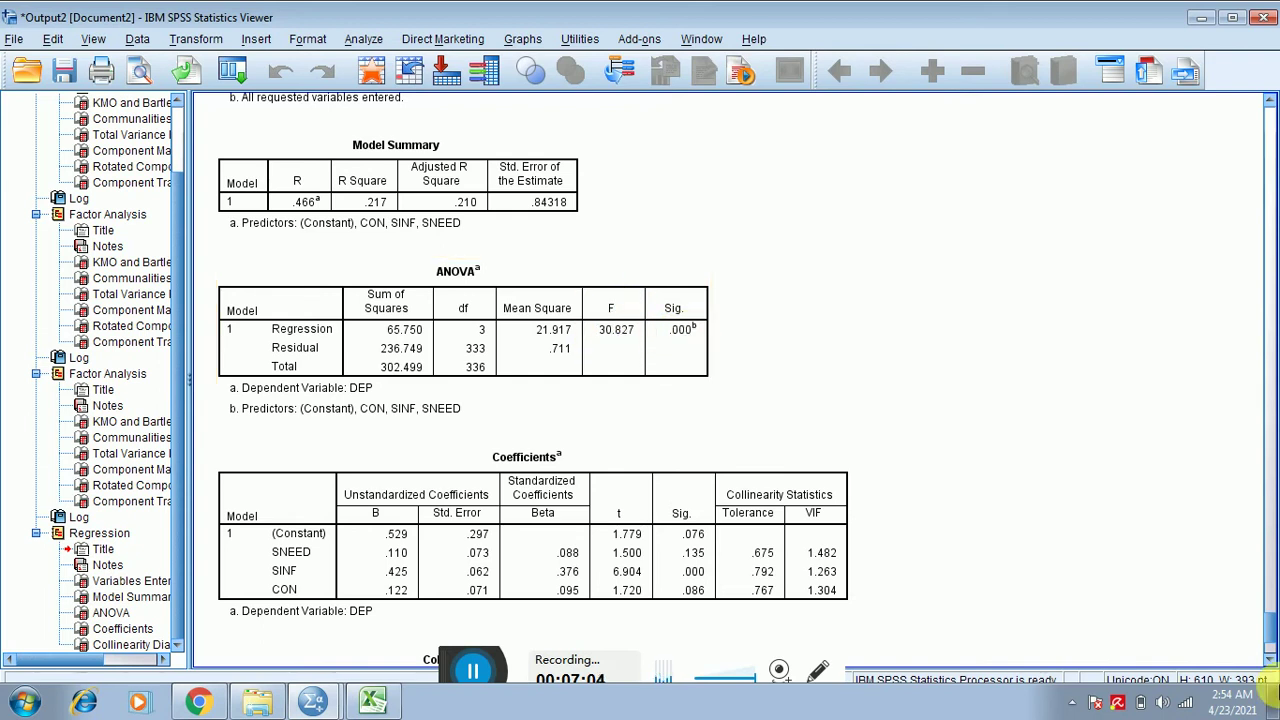
{"action": "left_click", "coordinate": [1270, 660]}
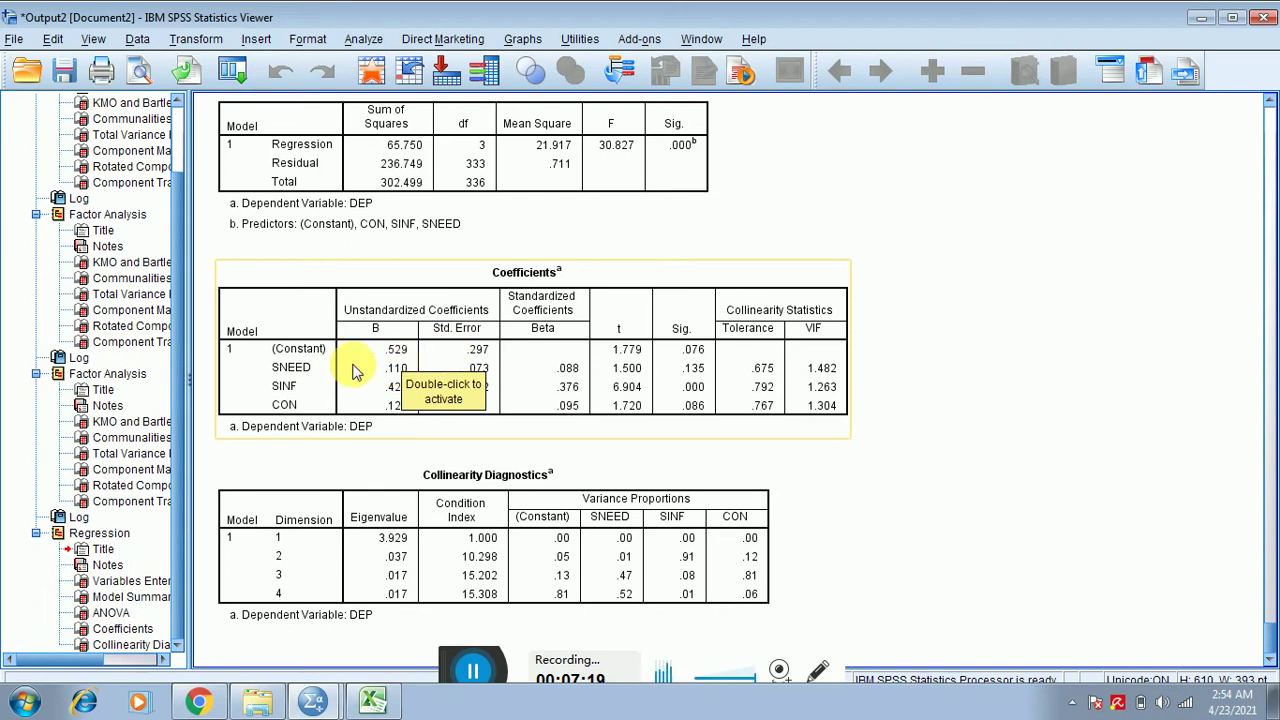
{"action": "left_click", "coordinate": [396, 376]}
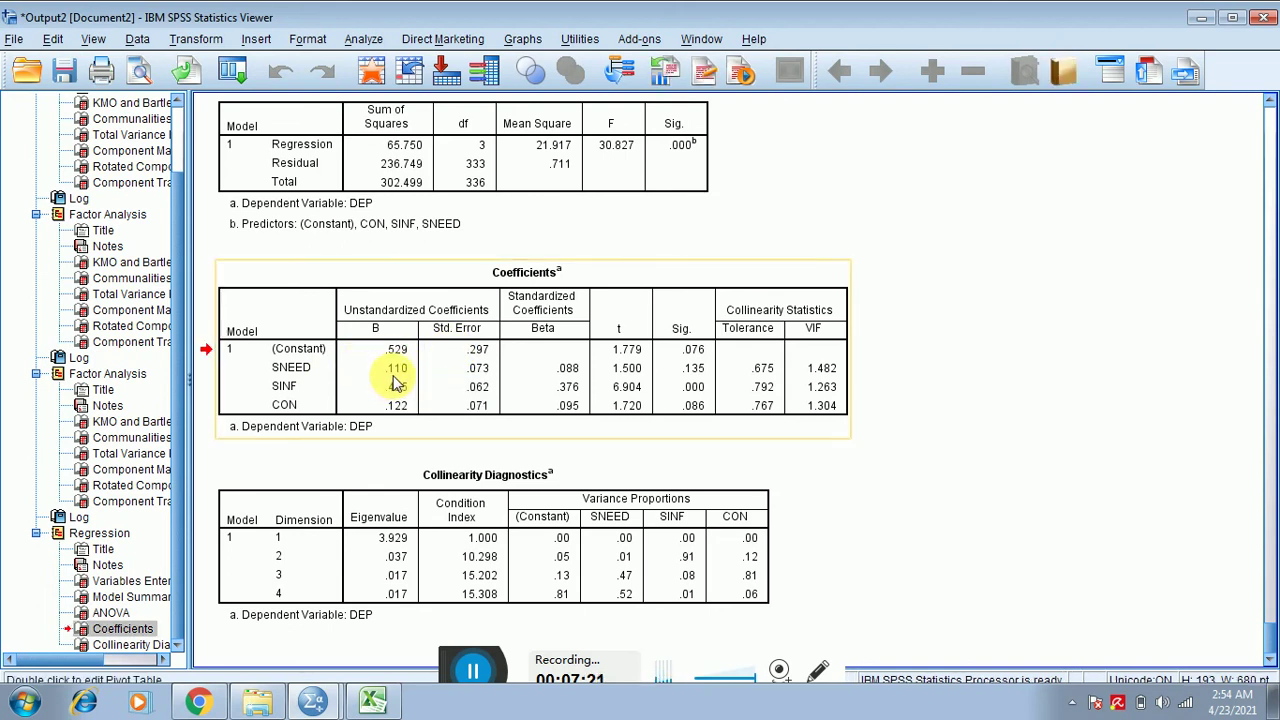